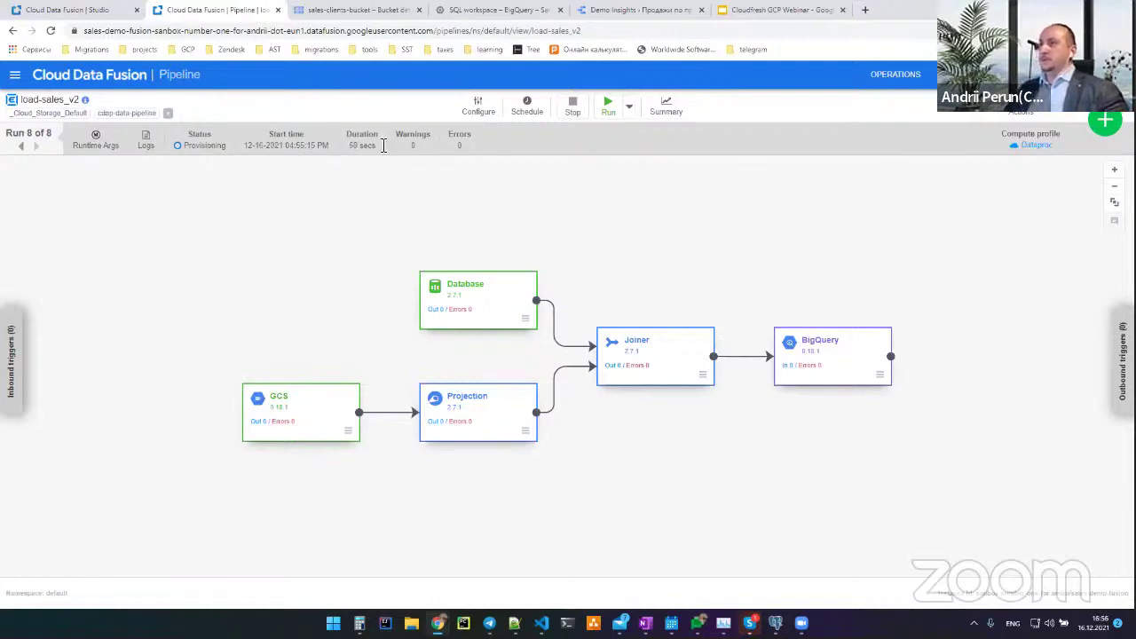
Check the run's advanced logs for the Dataproc cluster creation, then return to the test_for_demo Studio
{"action": "left_click", "coordinate": [147, 142]}
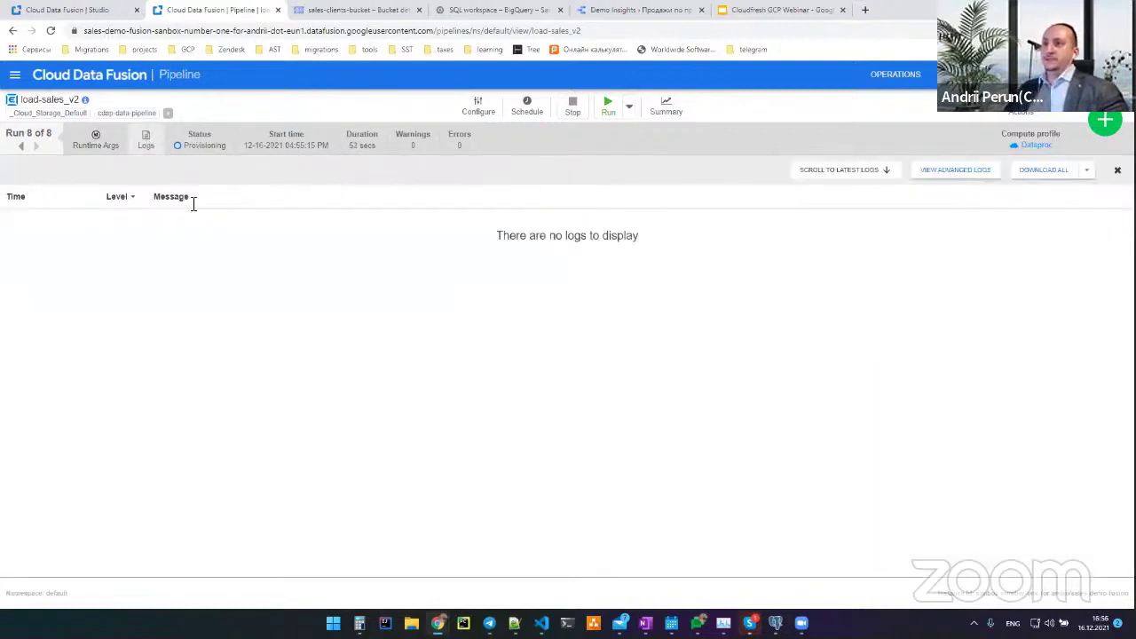
{"action": "left_click", "coordinate": [999, 170]}
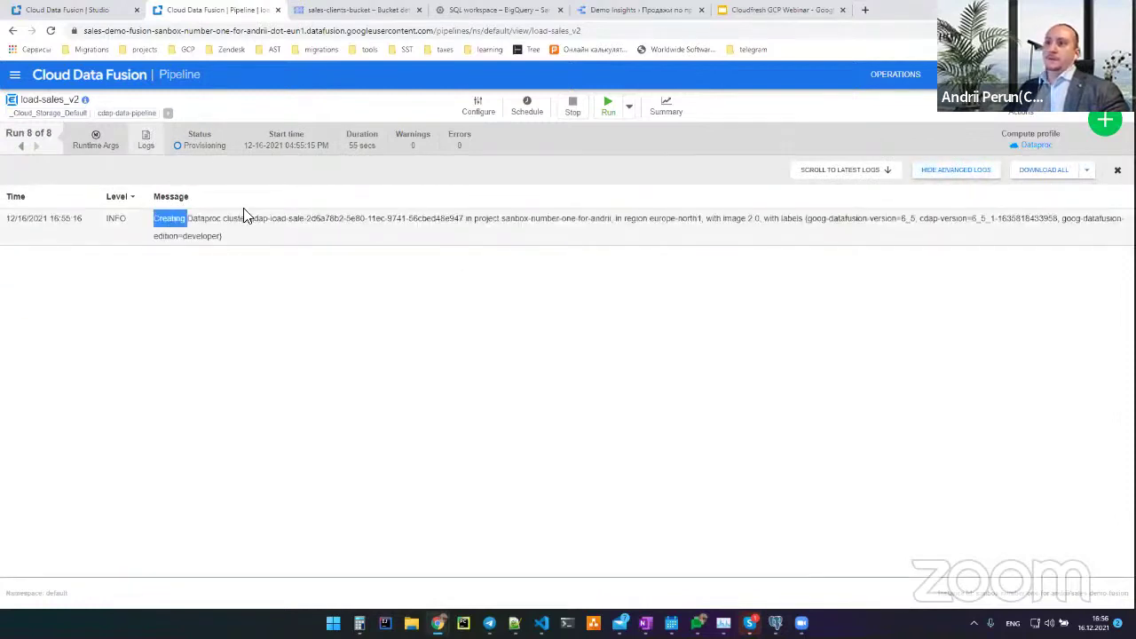
{"action": "left_click_drag", "start_coordinate": [246, 217], "coordinate": [263, 217]}
{"action": "left_click", "coordinate": [261, 232]}
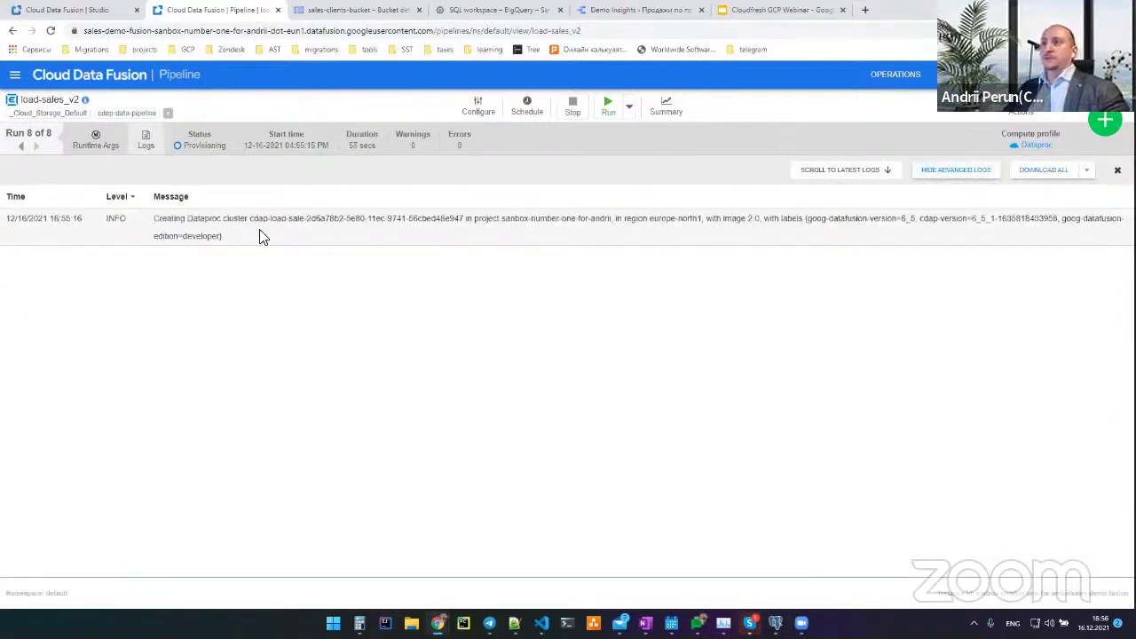
{"action": "left_click", "coordinate": [75, 11]}
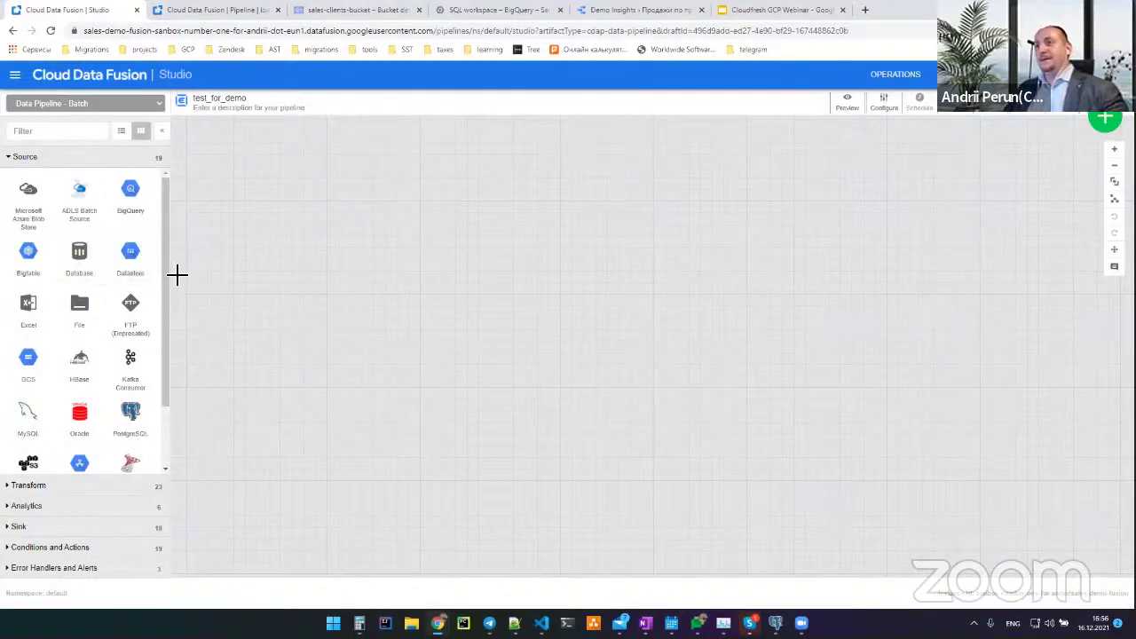
Place a Database source on the test_for_demo canvas and open its Properties
{"action": "scroll", "coordinate": [124, 302], "scroll_direction": "down", "scroll_amount": 1}
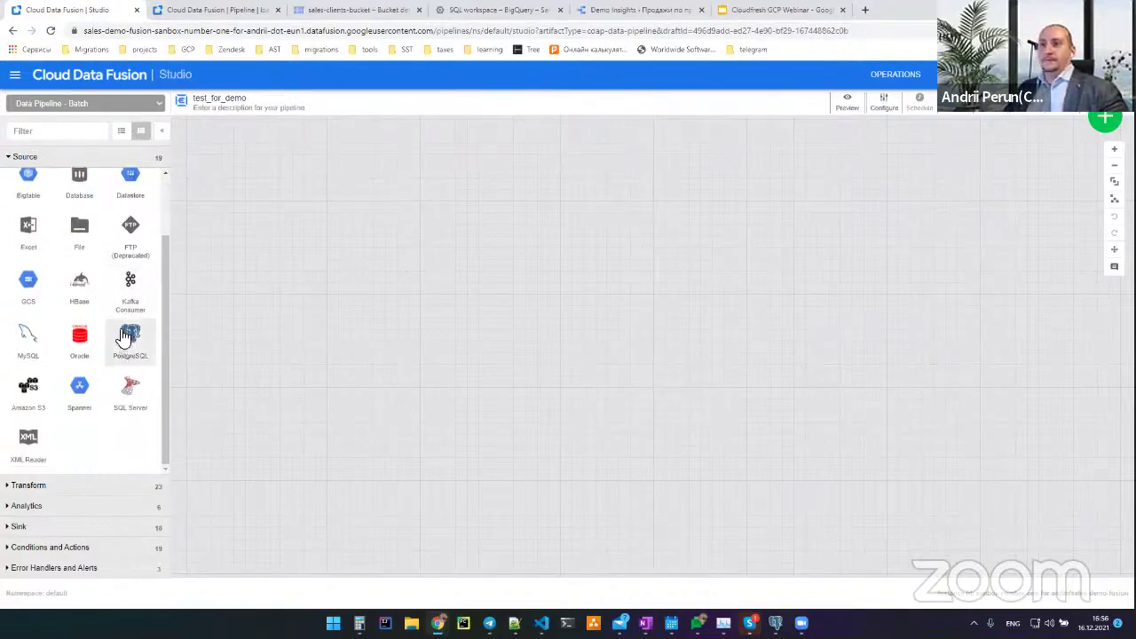
{"action": "scroll", "coordinate": [81, 337], "scroll_direction": "up", "scroll_amount": 1}
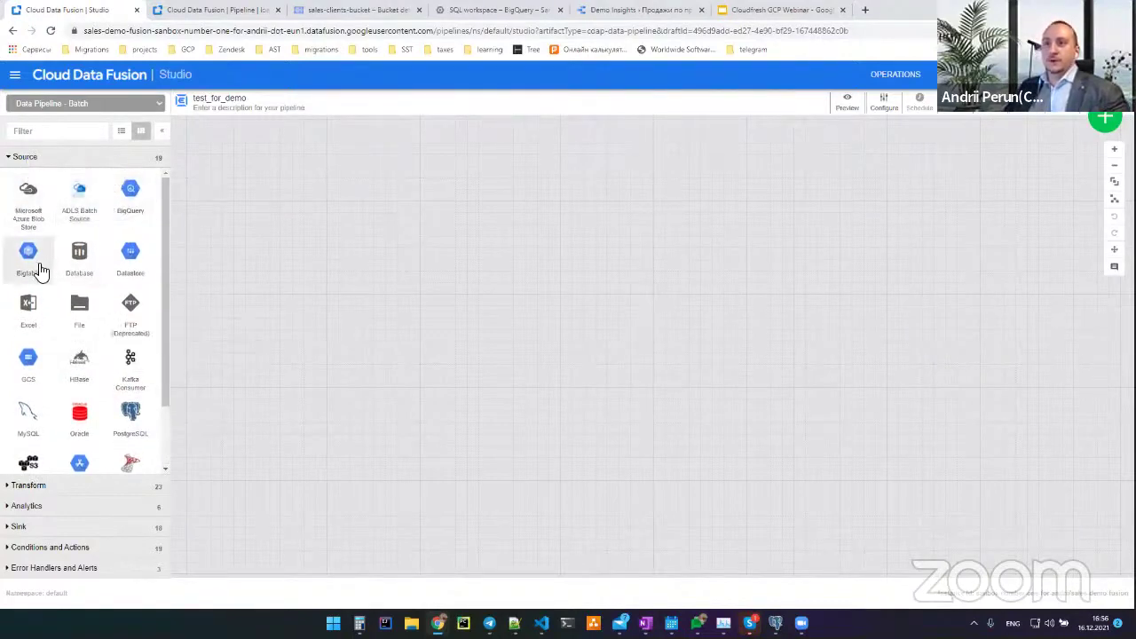
{"action": "left_click_drag", "start_coordinate": [86, 272], "coordinate": [284, 208]}
{"action": "mouse_move", "coordinate": [329, 222]}
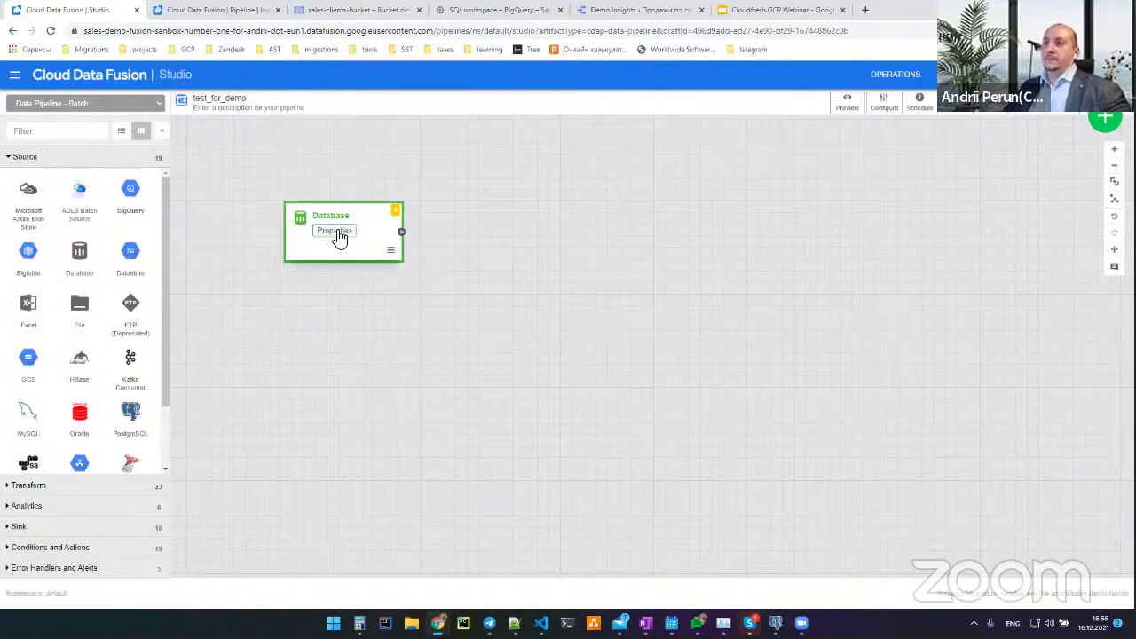
{"action": "left_click", "coordinate": [382, 246]}
{"action": "left_click", "coordinate": [358, 233]}
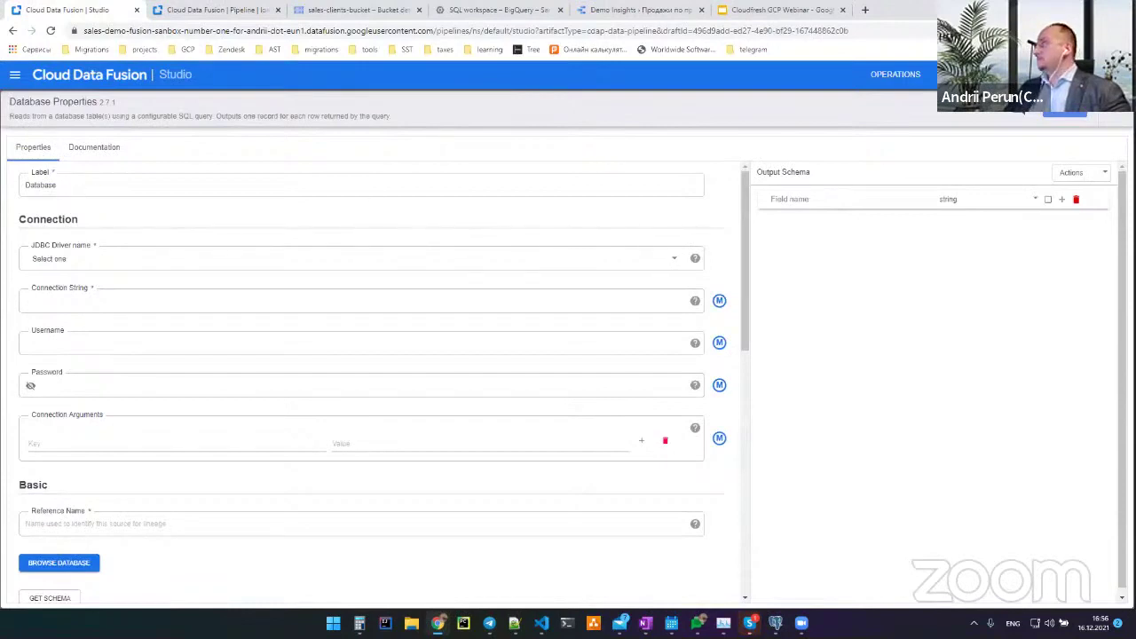
Select the postgresql-42.3.1 JDBC driver, paste the connection string, and enter the database username and password
{"action": "left_click", "coordinate": [139, 259]}
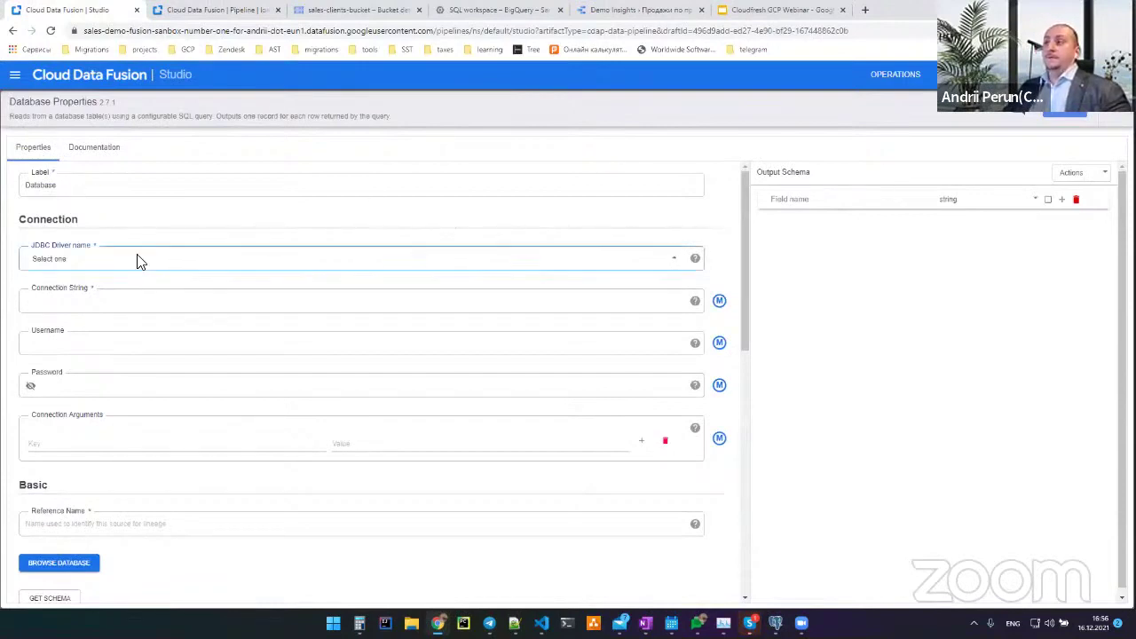
{"action": "left_click", "coordinate": [79, 322]}
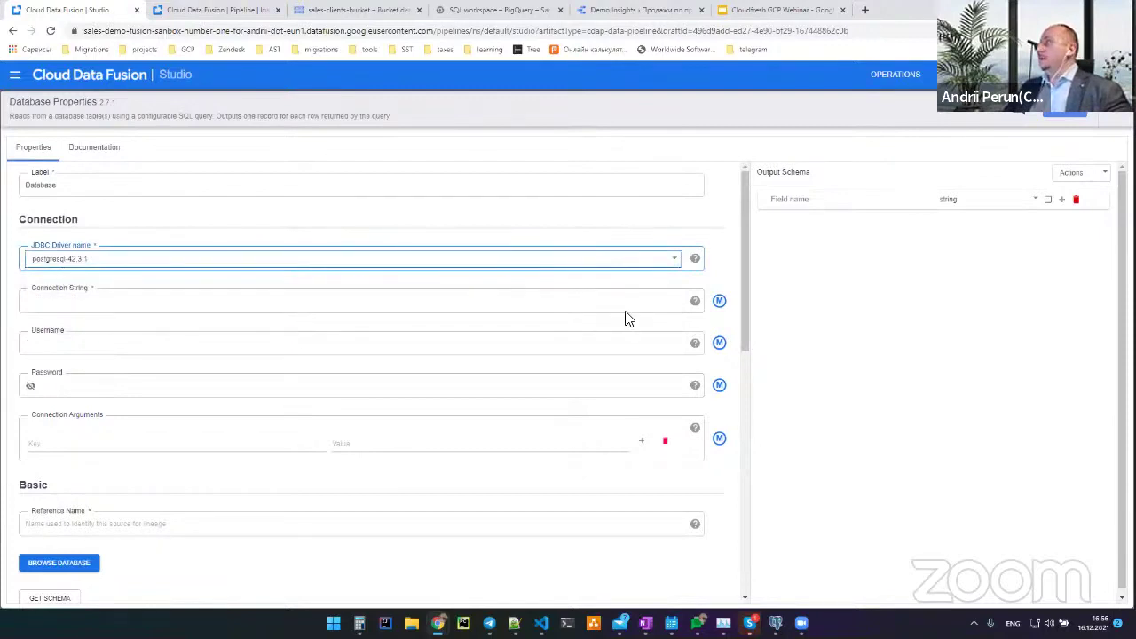
{"action": "key", "text": "alt+shift"}
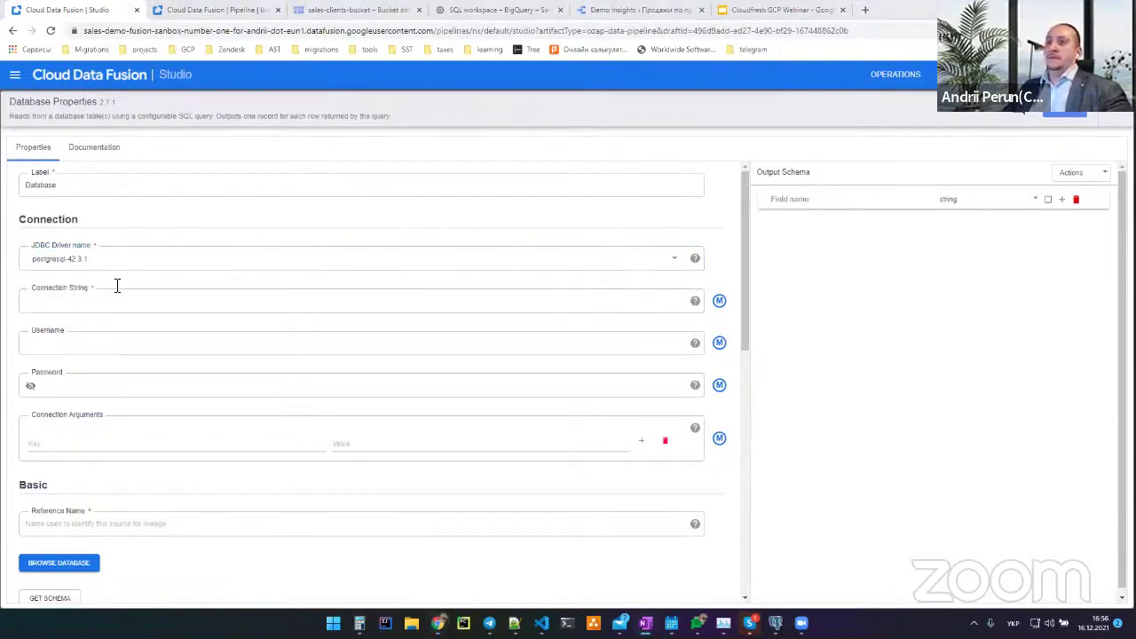
{"action": "left_click", "coordinate": [117, 300]}
{"action": "type", "text": "jdbc:postgresql://34.118.33.8:5432/clf-sales"}
{"action": "key", "text": "alt+shift"}
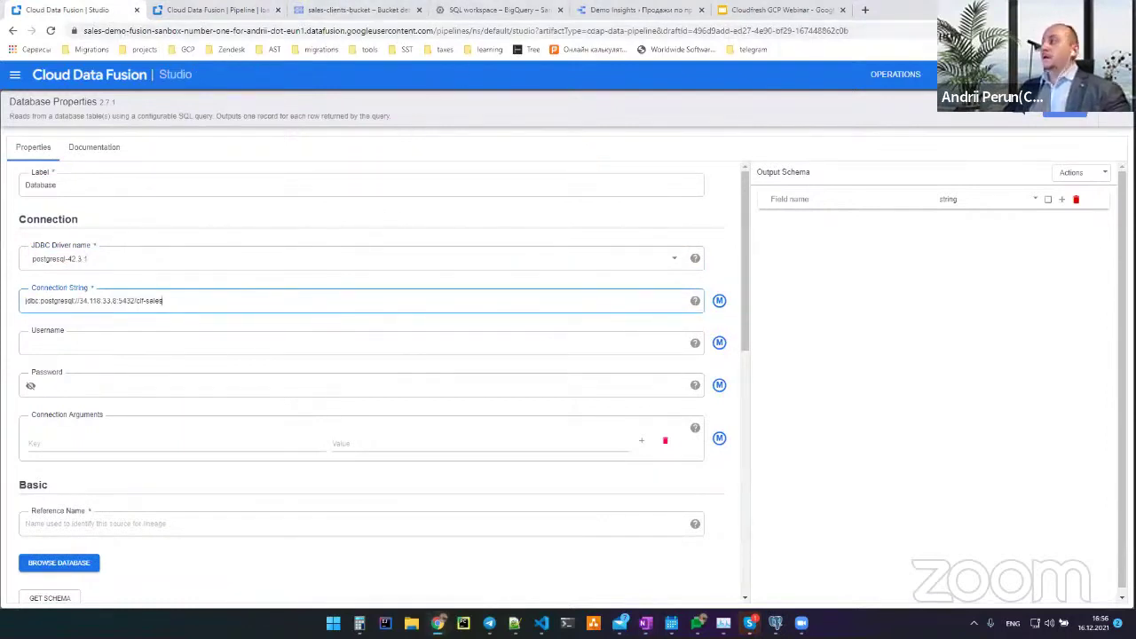
{"action": "key", "text": "alt+Tab"}
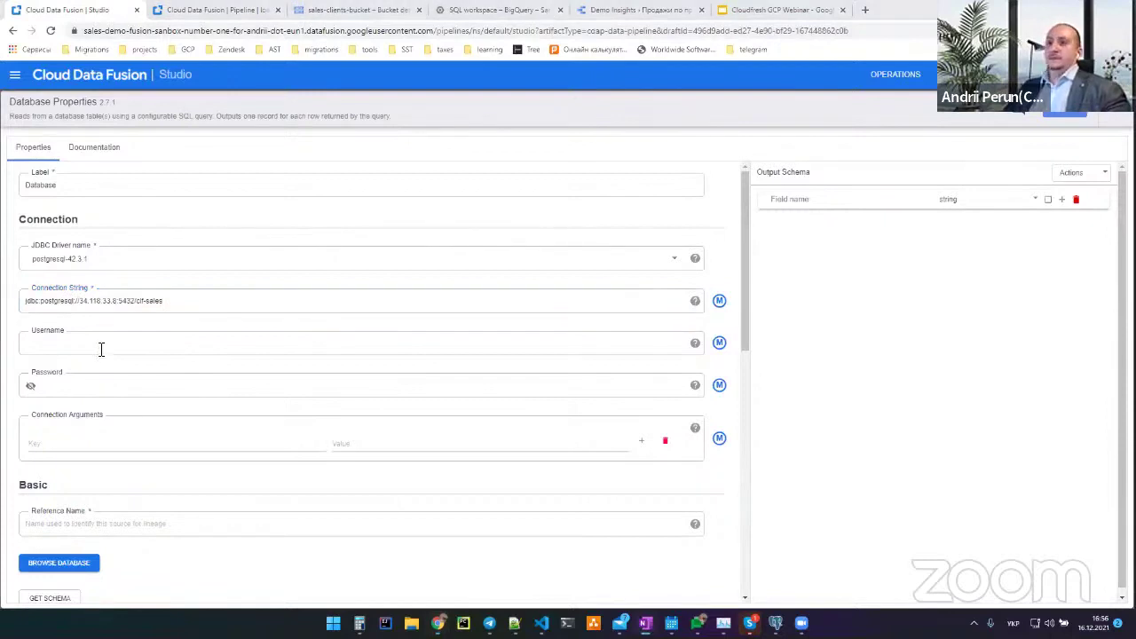
{"action": "left_click", "coordinate": [101, 349]}
{"action": "type", "text": "postgres"}
{"action": "left_click", "coordinate": [101, 384]}
{"action": "type", "text": "postgres"}
{"action": "left_click", "coordinate": [134, 443]}
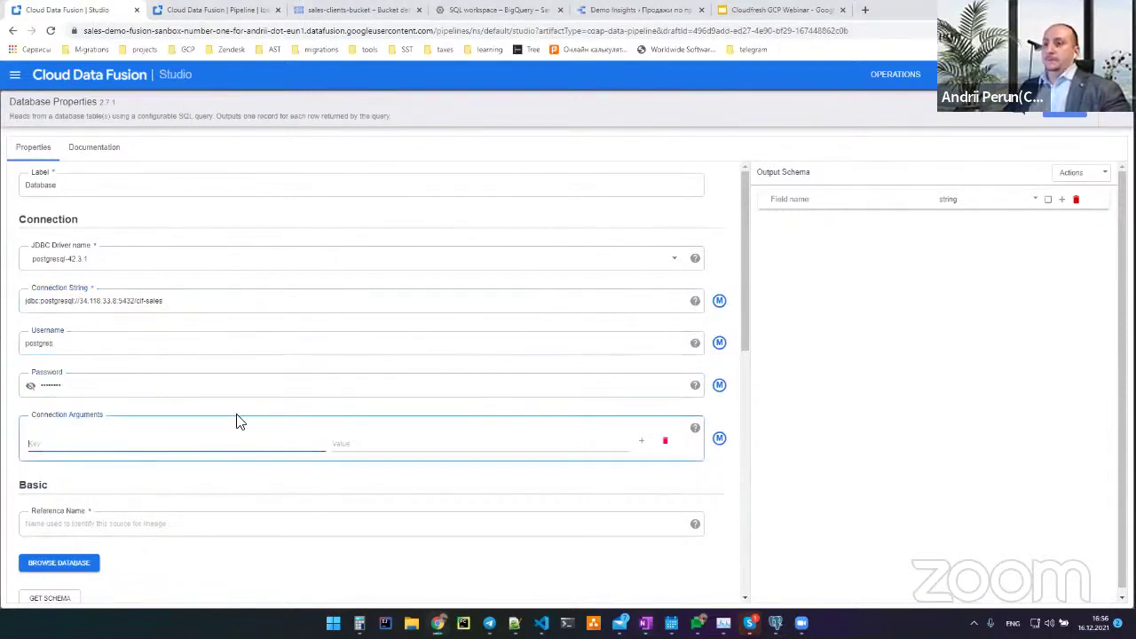
Set the Database source's Reference Name to pg-sales-db-ref
{"action": "scroll", "coordinate": [221, 435], "scroll_direction": "down", "scroll_amount": 1}
{"action": "left_click", "coordinate": [104, 403]}
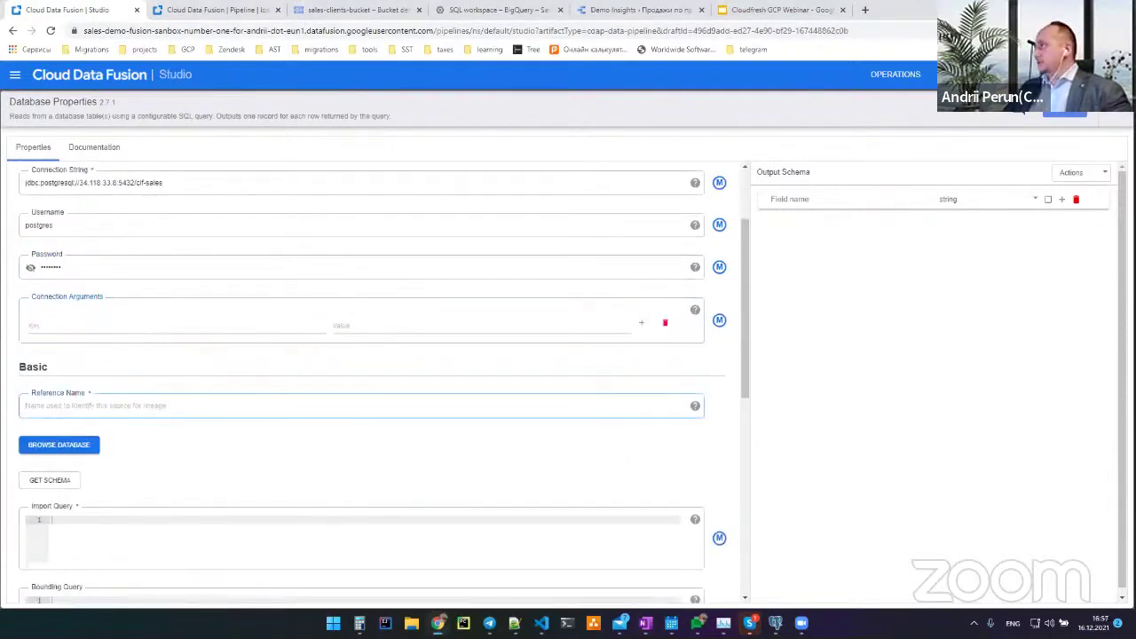
{"action": "key", "text": "alt+Tab"}
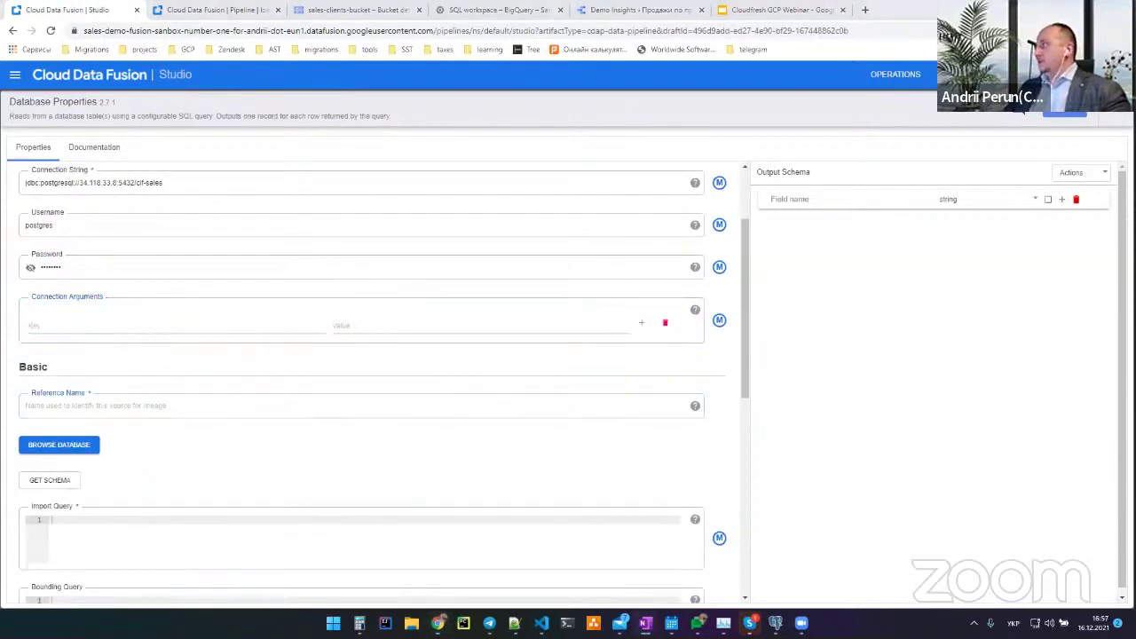
{"action": "left_click", "coordinate": [125, 406]}
{"action": "key", "text": "alt+Tab"}
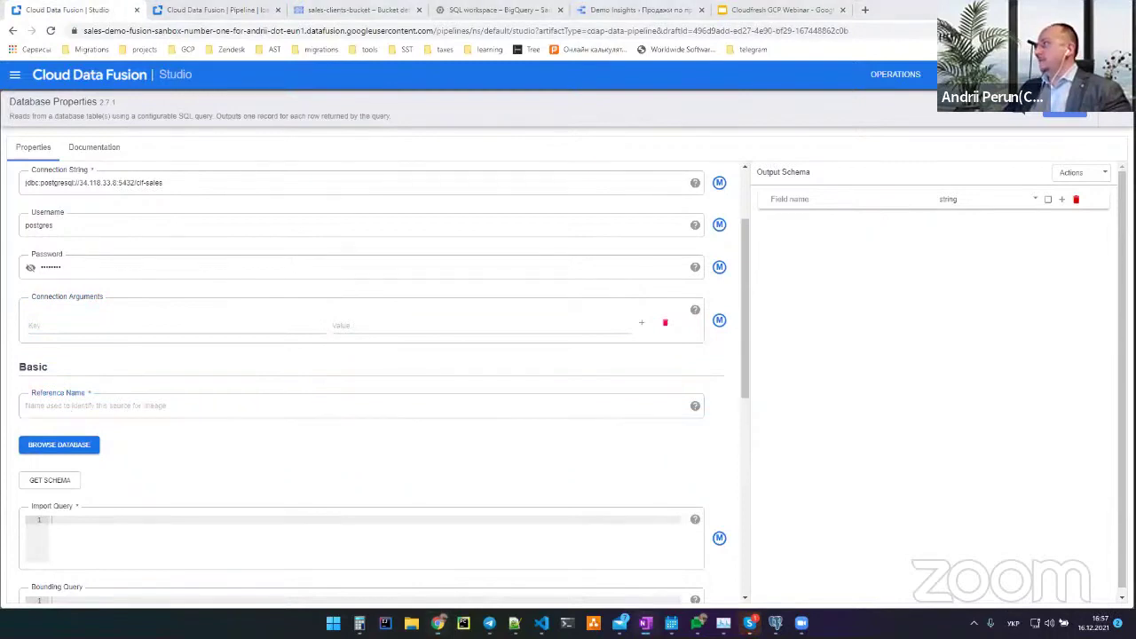
{"action": "left_click", "coordinate": [132, 406]}
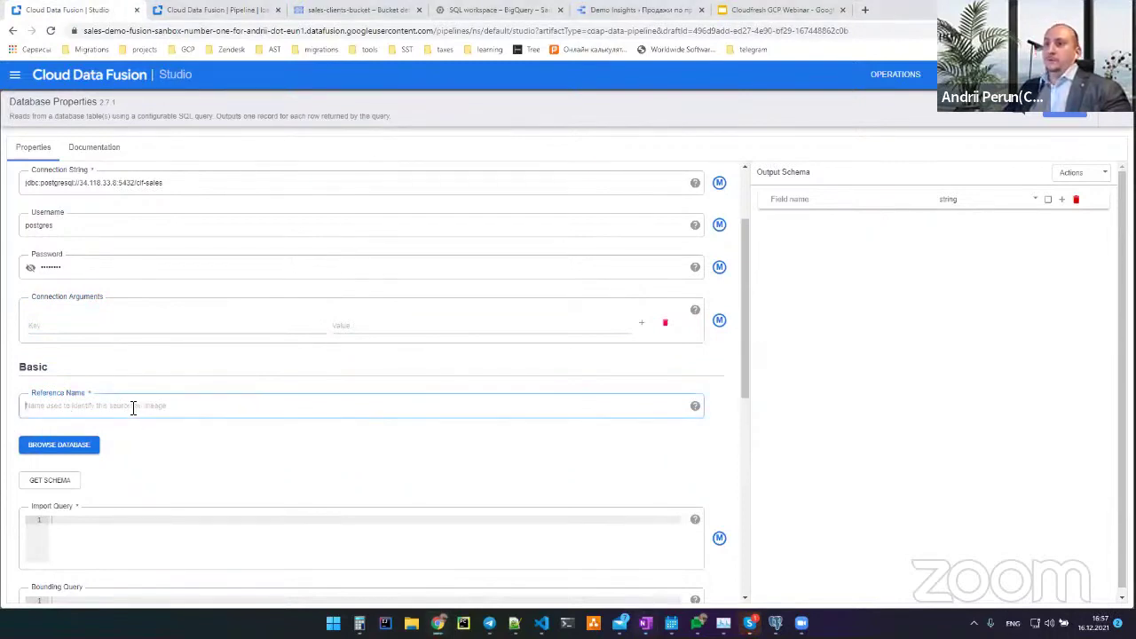
{"action": "type", "text": "pg-sales-db-ref"}
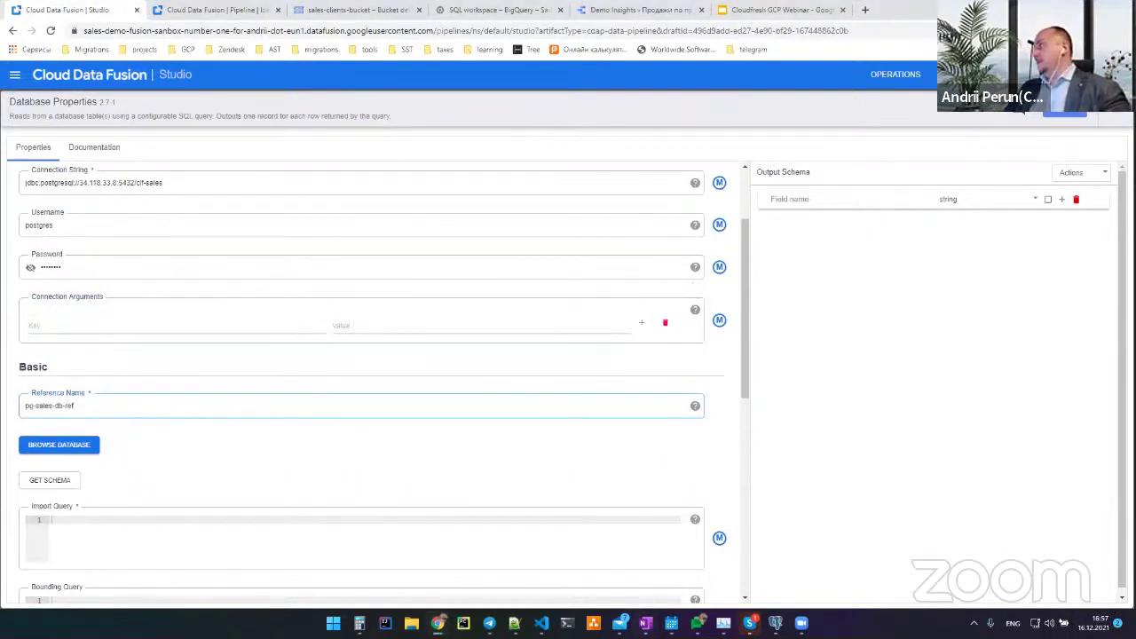
{"action": "key", "text": "alt+Tab"}
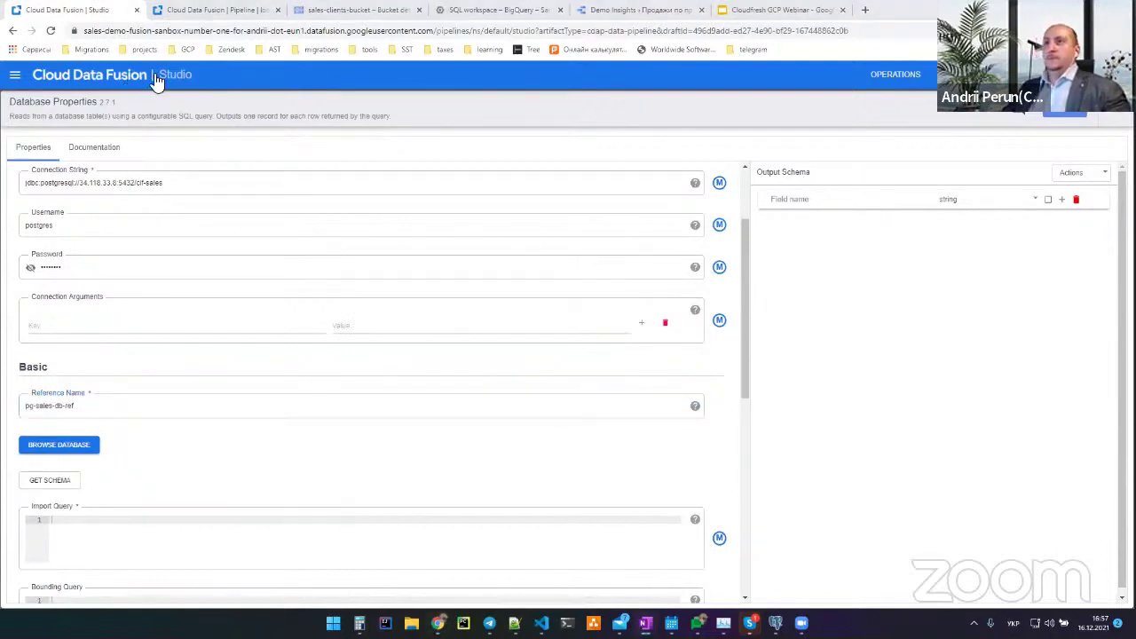
Paste the 22-line SQL join import query and fetch the output schema
{"action": "left_click", "coordinate": [124, 520]}
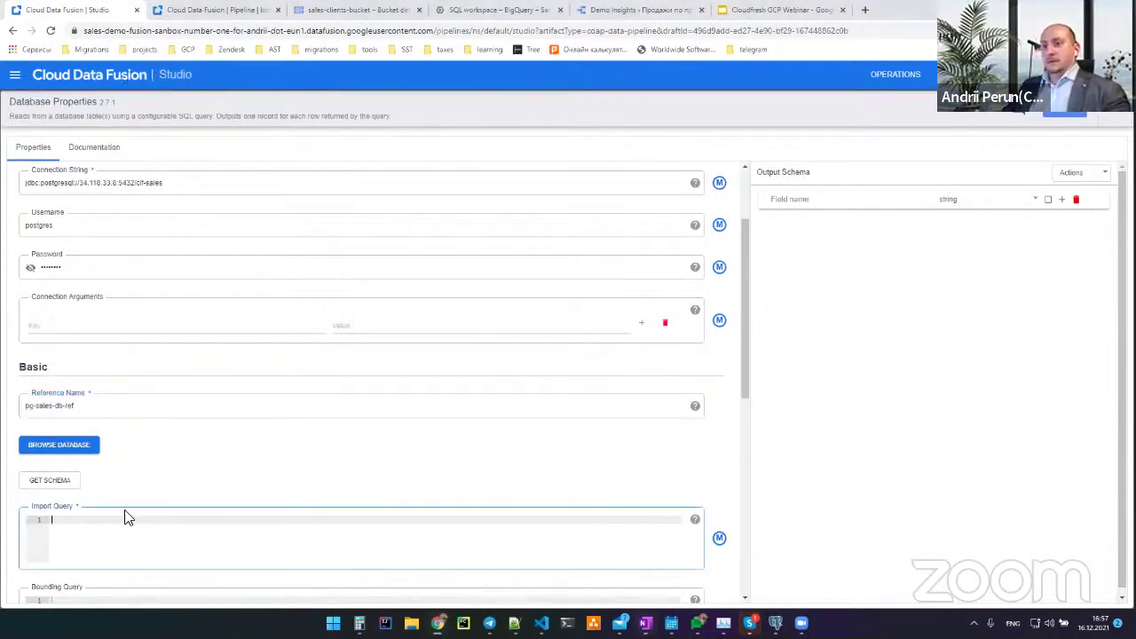
{"action": "key", "text": "ctrl+v"}
{"action": "left_click", "coordinate": [53, 246]}
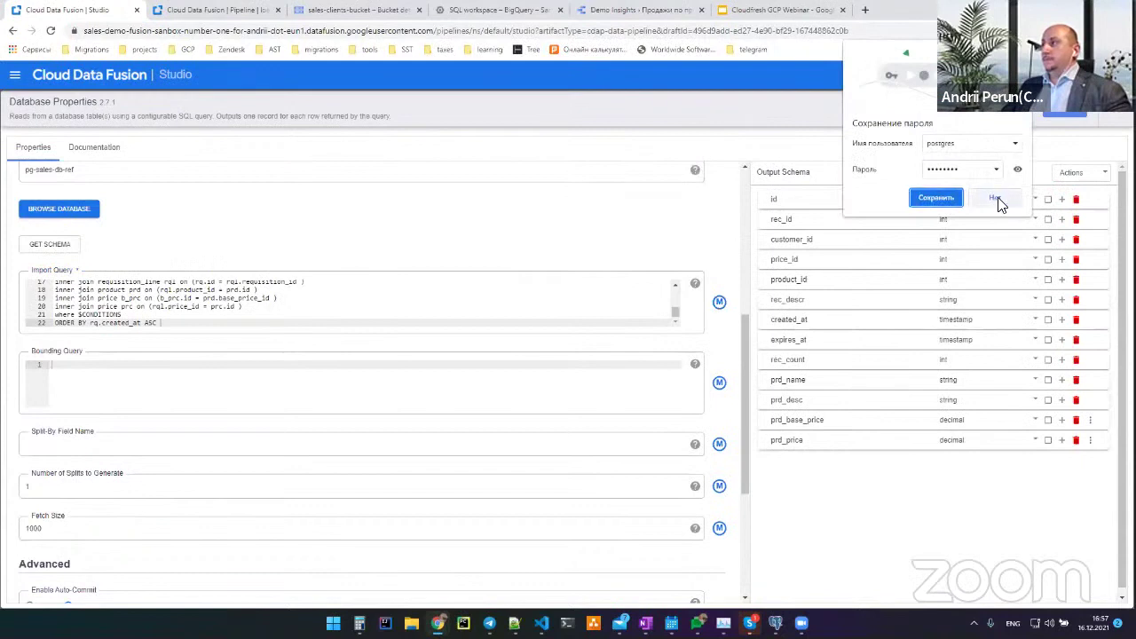
Review the import query's join and price_id lines and the output schema, then close Database properties
{"action": "left_click", "coordinate": [1001, 203]}
{"action": "left_click", "coordinate": [170, 306]}
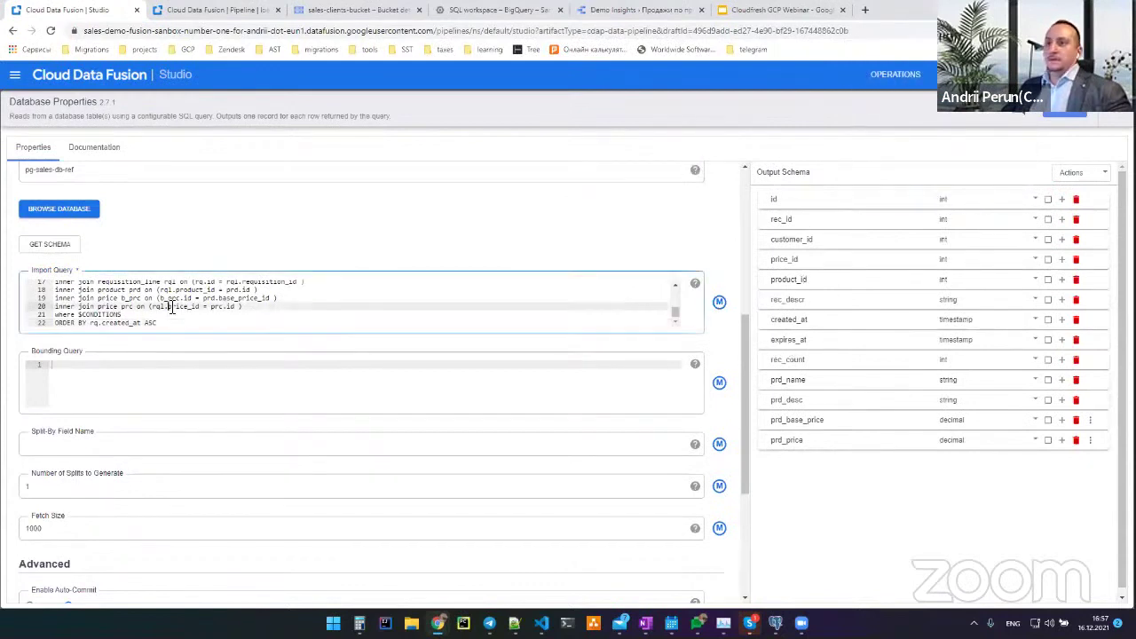
{"action": "scroll", "coordinate": [173, 328], "scroll_direction": "up", "scroll_amount": 5}
{"action": "scroll", "coordinate": [104, 300], "scroll_direction": "down", "scroll_amount": 5}
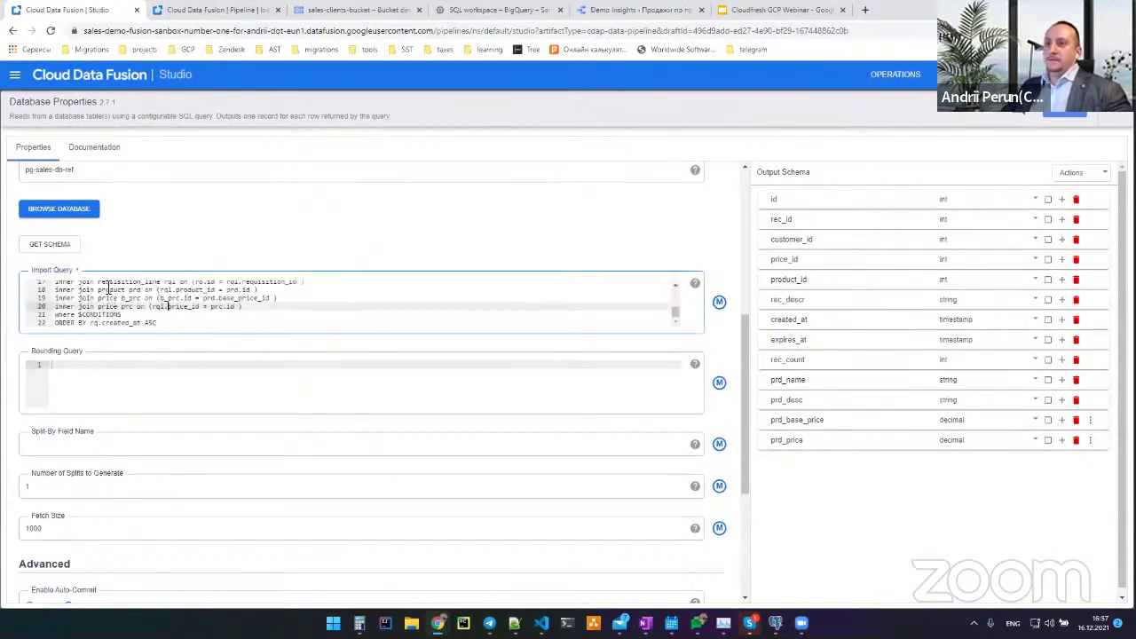
{"action": "scroll", "coordinate": [133, 316], "scroll_direction": "down", "scroll_amount": 1}
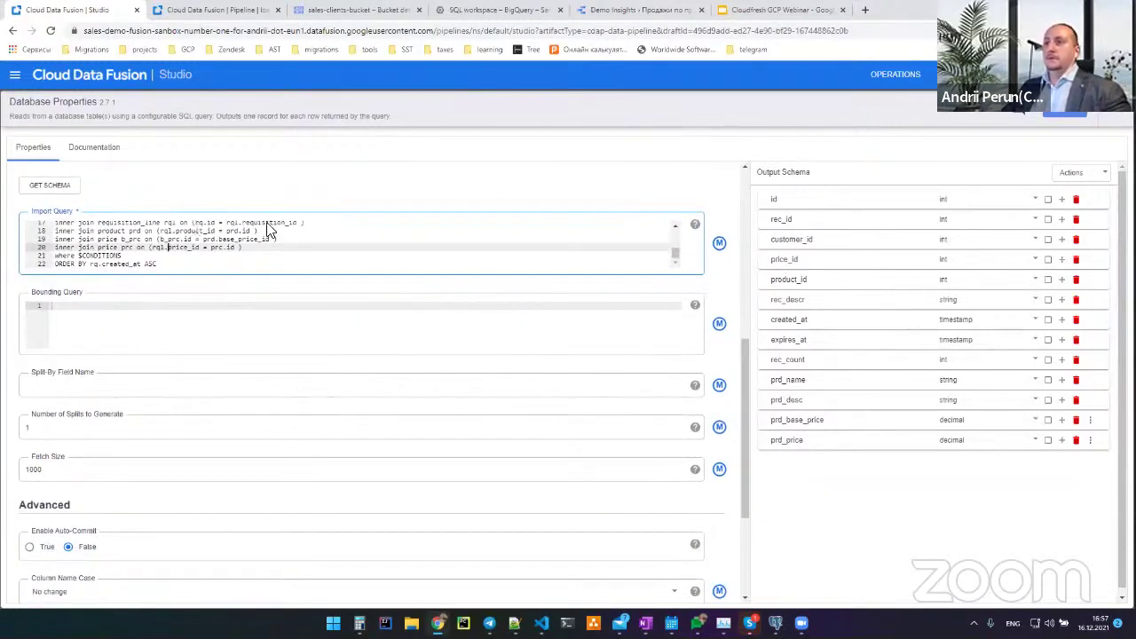
{"action": "scroll", "coordinate": [133, 316], "scroll_direction": "up", "scroll_amount": 1}
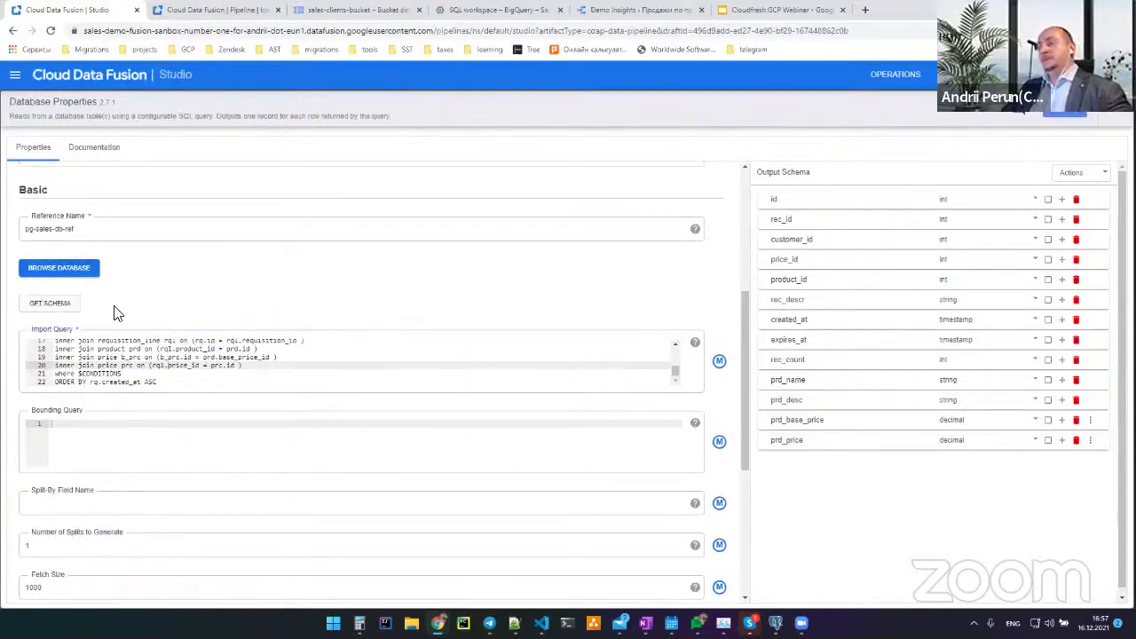
{"action": "left_click", "coordinate": [176, 348]}
{"action": "scroll", "coordinate": [182, 359], "scroll_direction": "up", "scroll_amount": 5}
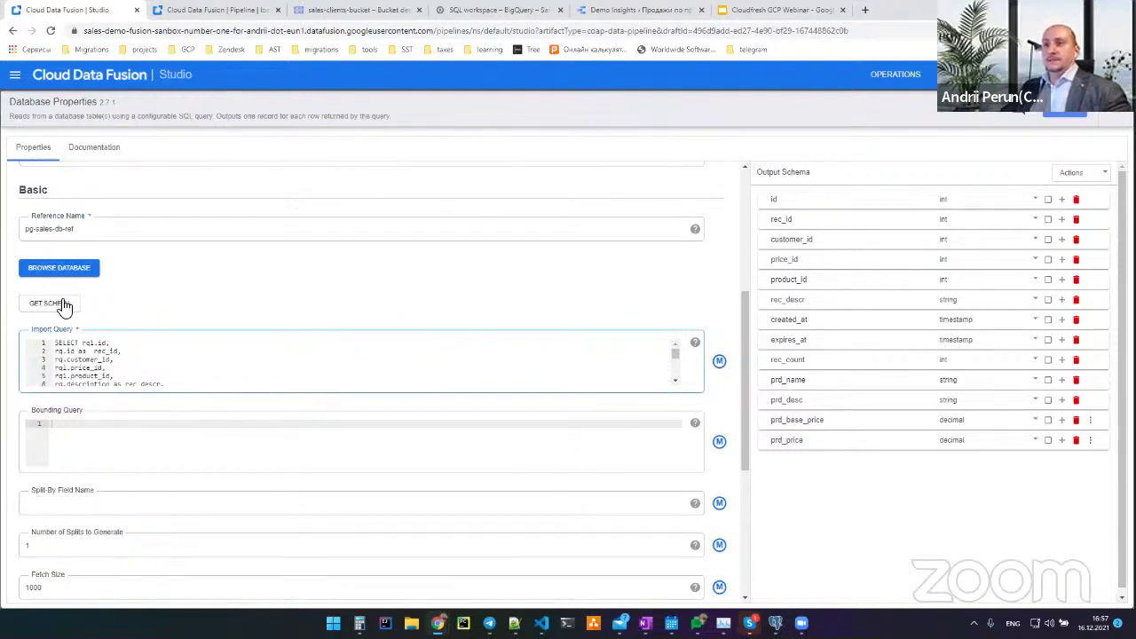
{"action": "left_click", "coordinate": [133, 367]}
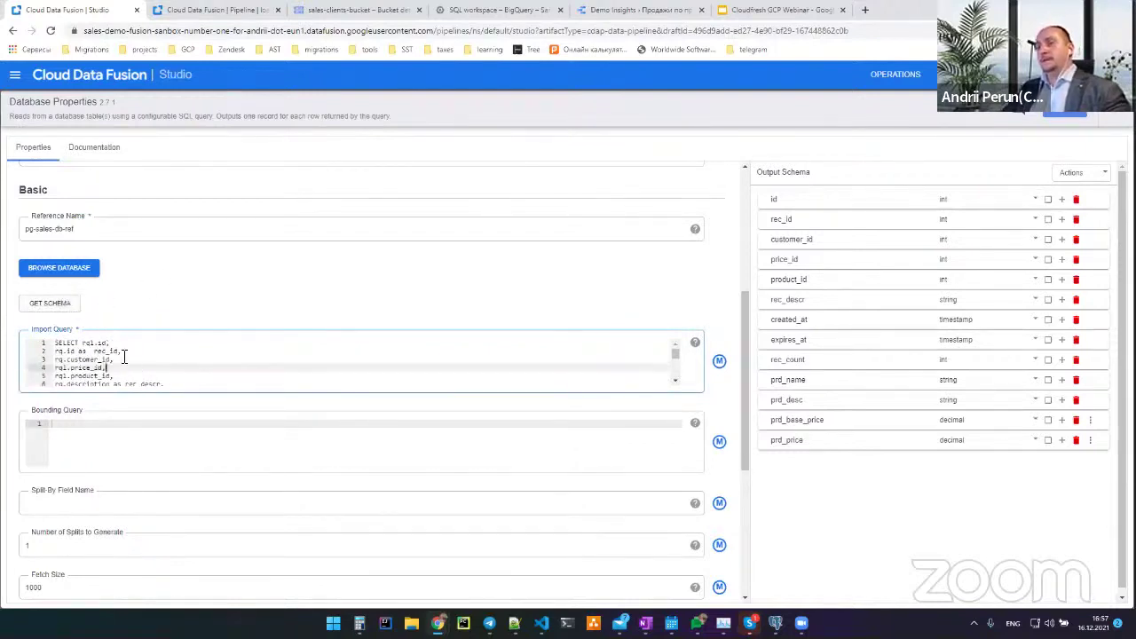
{"action": "scroll", "coordinate": [111, 349], "scroll_direction": "down", "scroll_amount": 3}
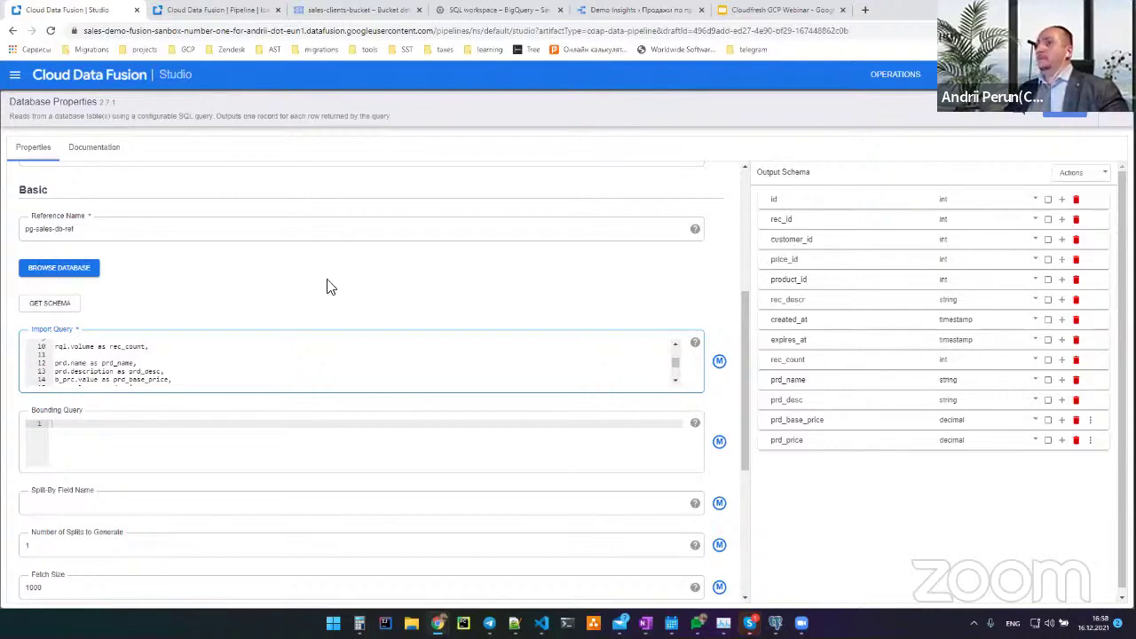
{"action": "scroll", "coordinate": [134, 368], "scroll_direction": "up", "scroll_amount": 2}
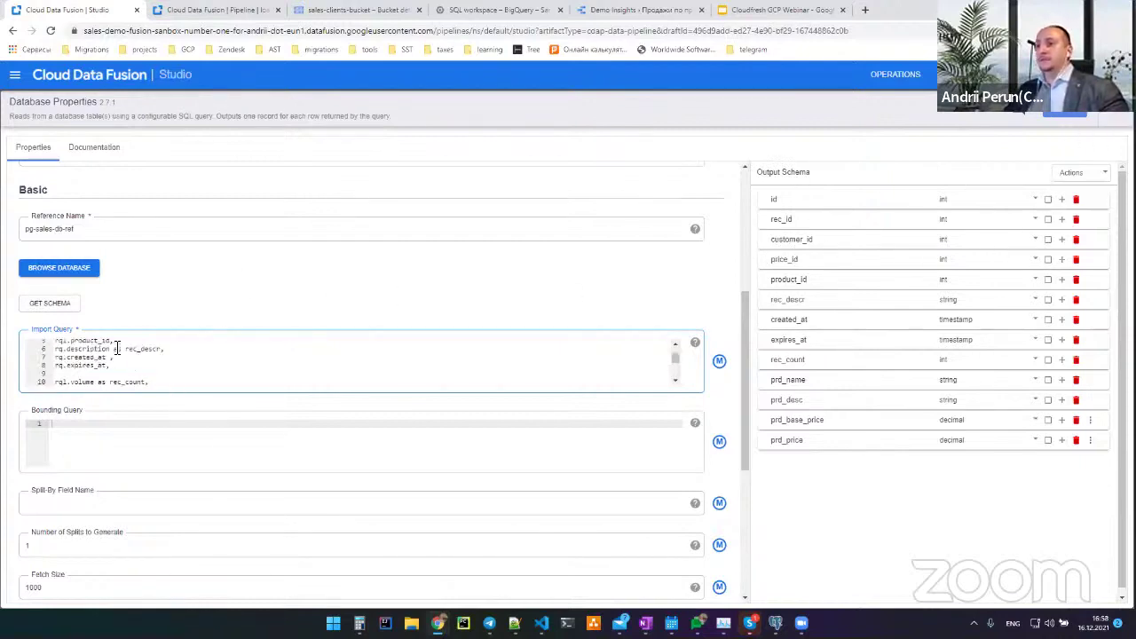
{"action": "left_click", "coordinate": [1109, 115]}
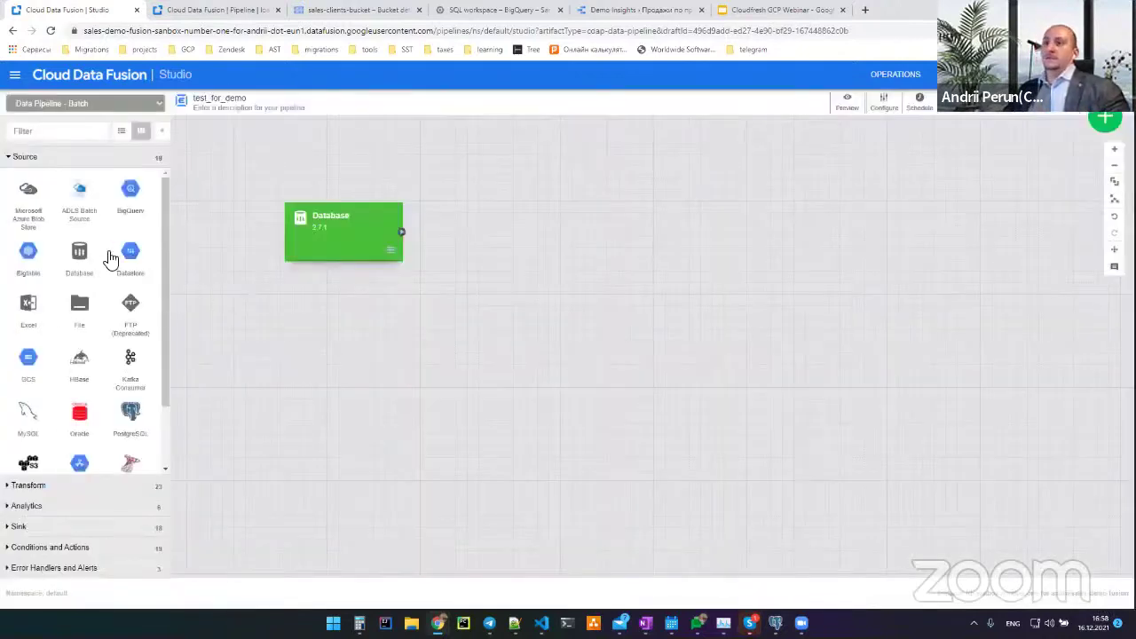
Add a BigQuery sink right of the Database node, connect them, and open its properties
{"action": "scroll", "coordinate": [116, 373], "scroll_direction": "down", "scroll_amount": 2}
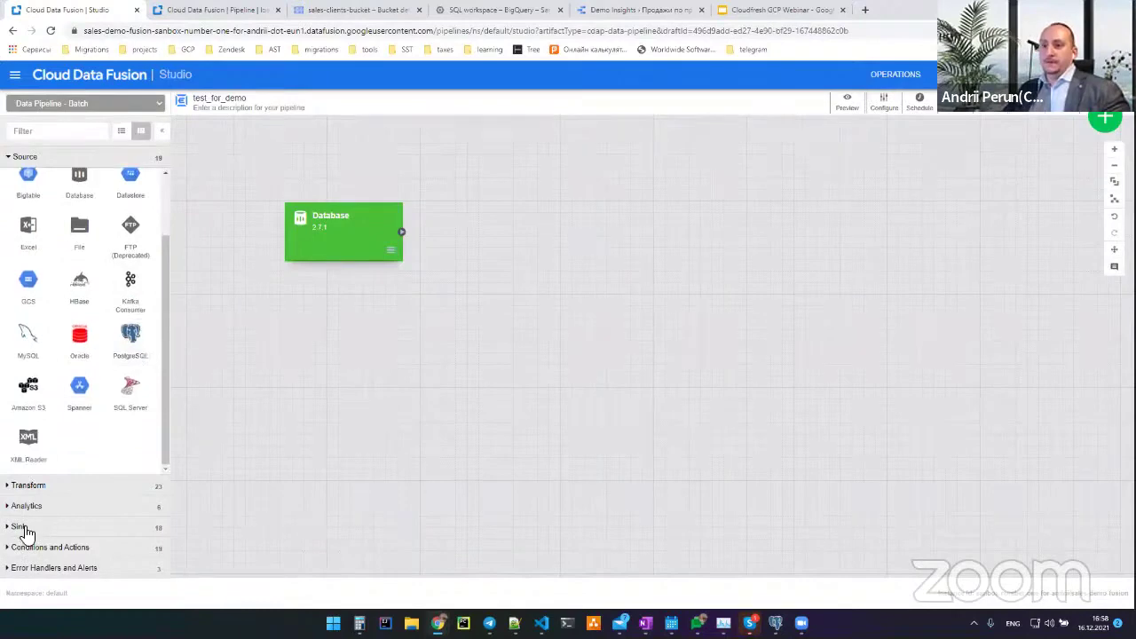
{"action": "left_click", "coordinate": [21, 527]}
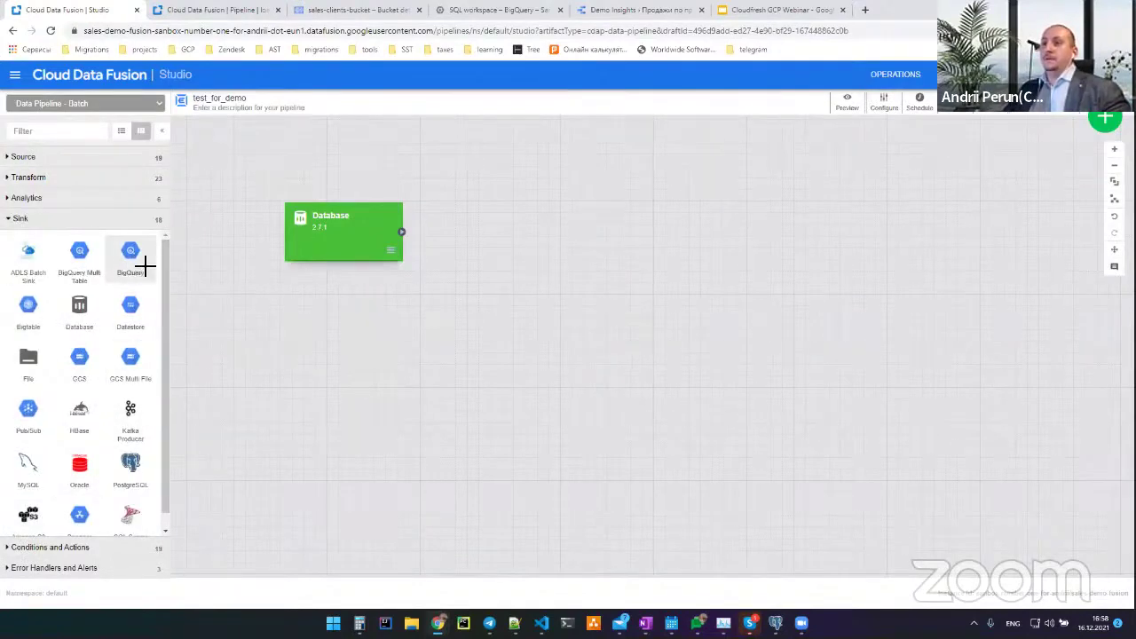
{"action": "left_click", "coordinate": [145, 265]}
{"action": "left_click_drag", "start_coordinate": [801, 223], "coordinate": [572, 217]}
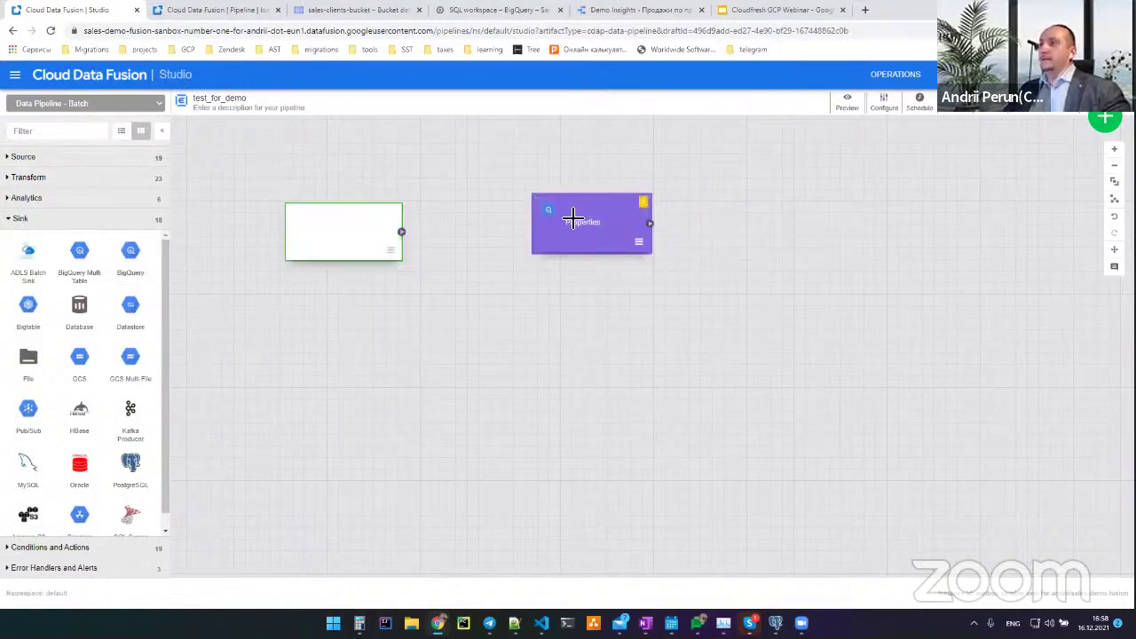
{"action": "left_click_drag", "start_coordinate": [401, 231], "coordinate": [557, 243]}
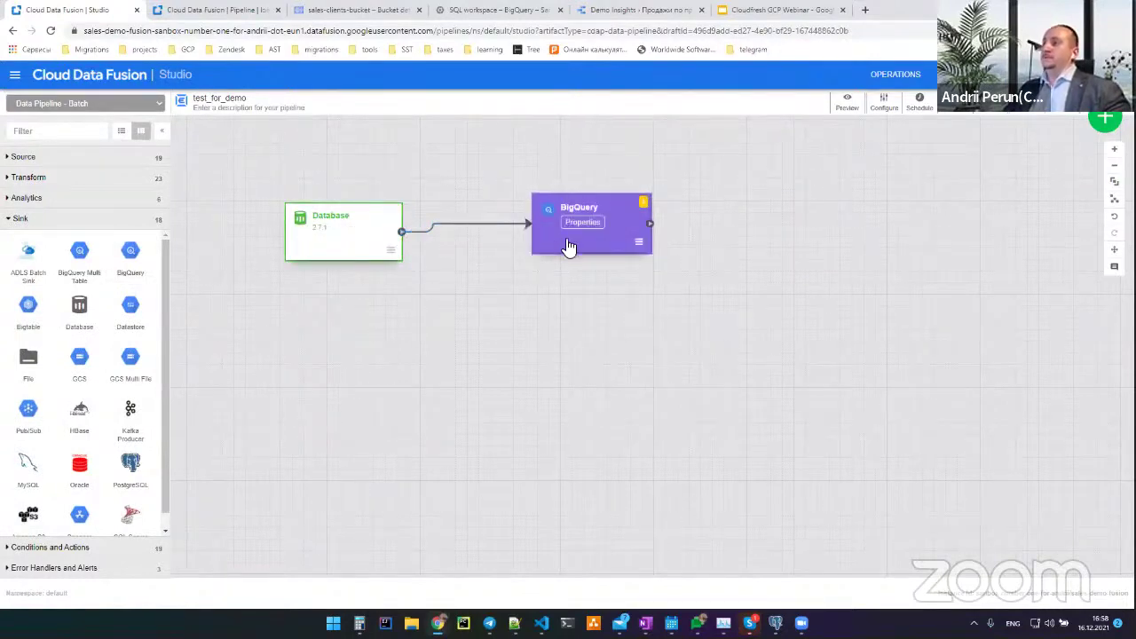
{"action": "left_click", "coordinate": [581, 223]}
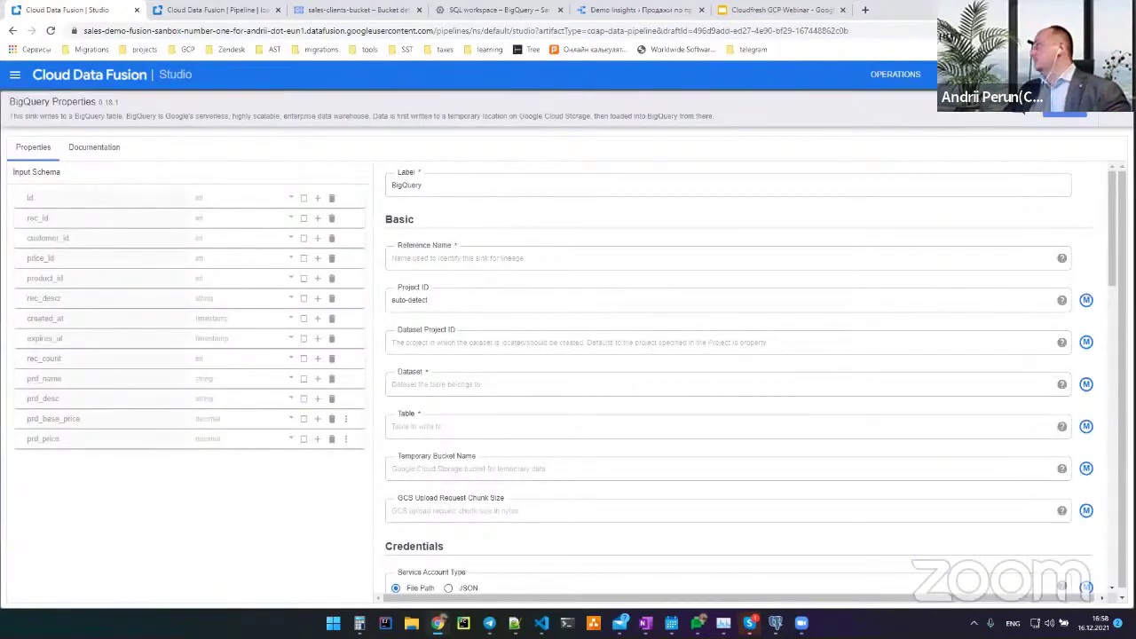
Fill in the sink's reference name and dataset project ID, dataset bq_sales_db, and table sales2
{"action": "key", "text": "alt+shift"}
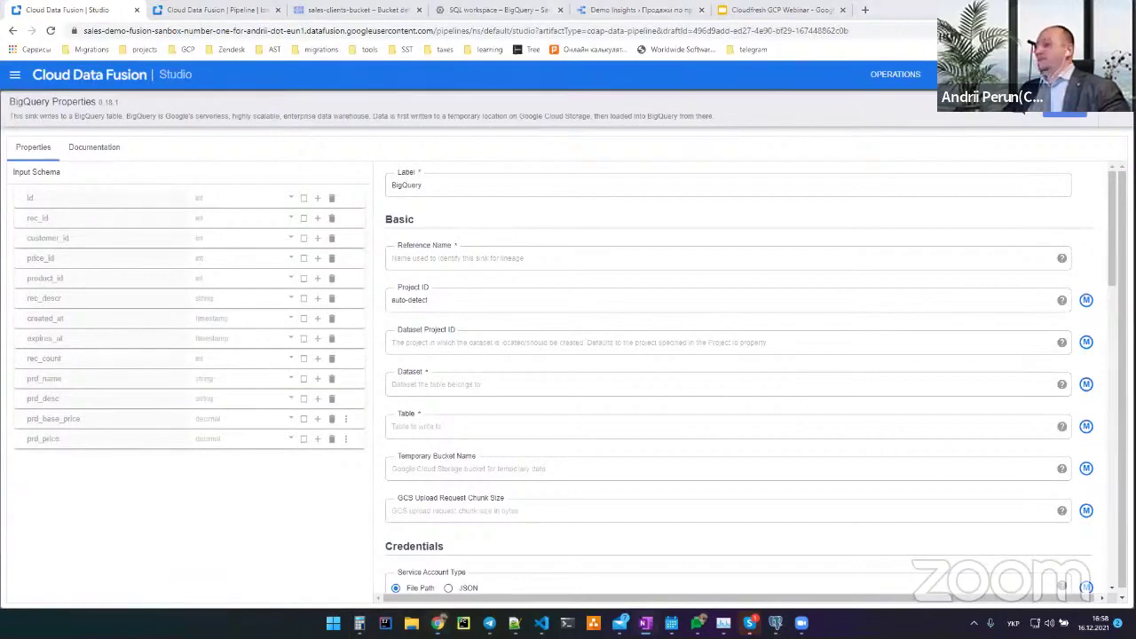
{"action": "left_click", "coordinate": [504, 259]}
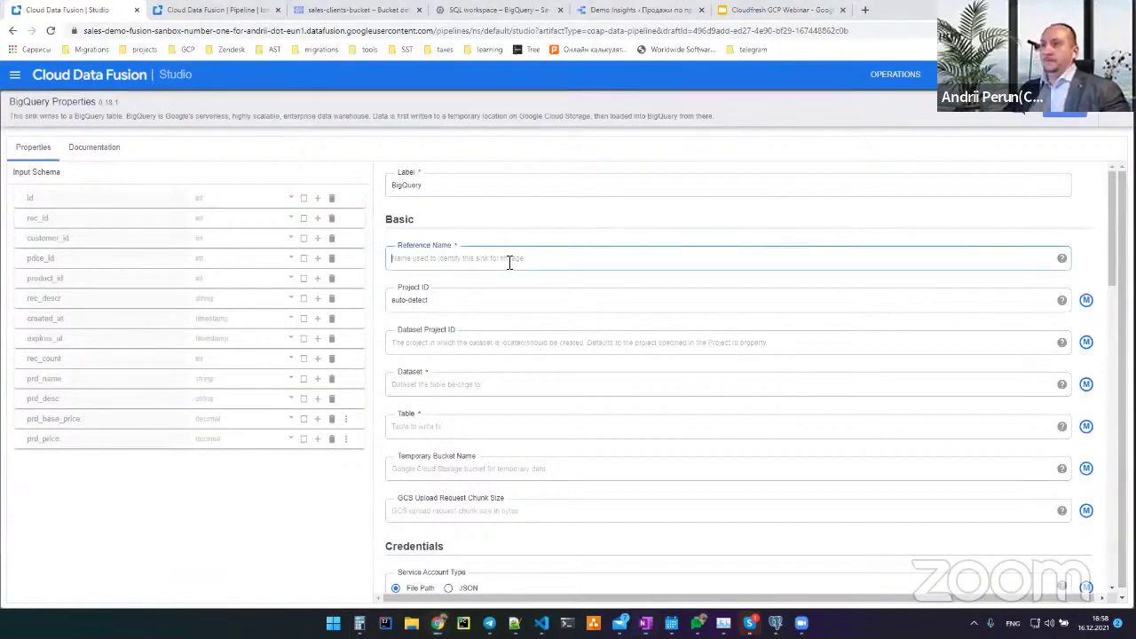
{"action": "key", "text": "alt+shift"}
{"action": "type", "text": "bq-sales-dd"}
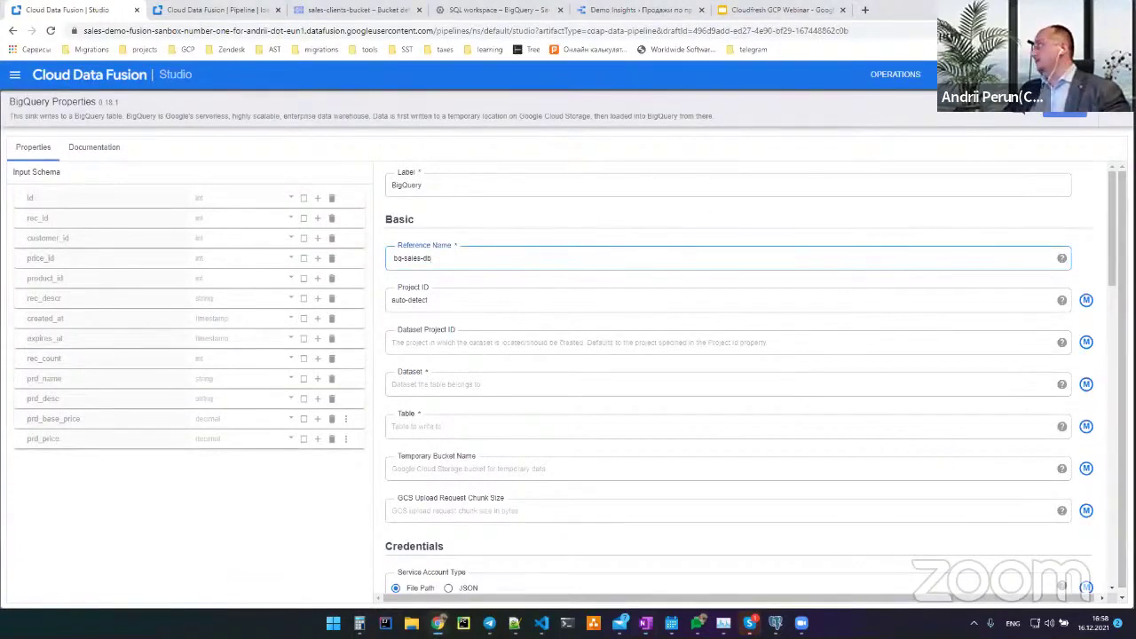
{"action": "key", "text": "alt+shift"}
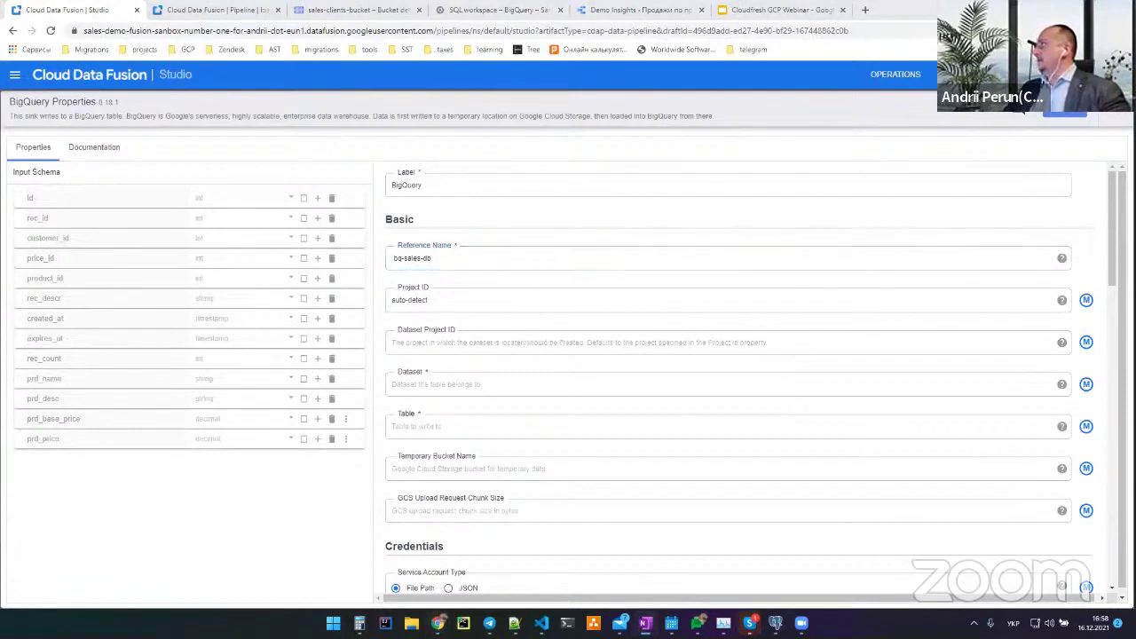
{"action": "left_click", "coordinate": [471, 338]}
{"action": "key", "text": "alt+shift"}
{"action": "type", "text": "sanbox-number-one-for-andrii"}
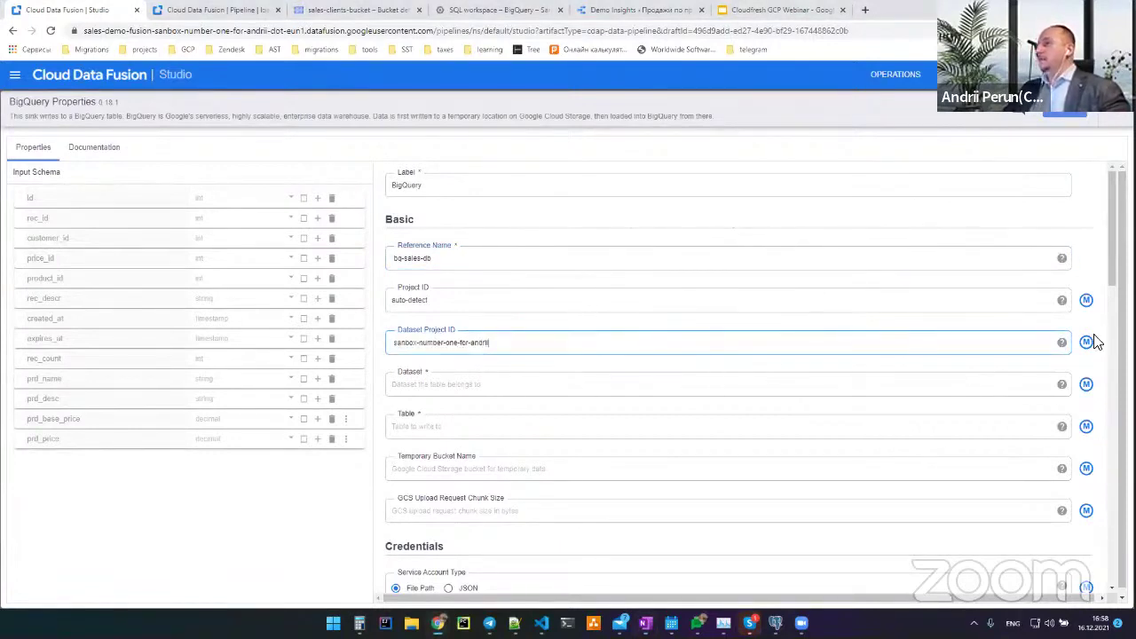
{"action": "key", "text": "alt+shift"}
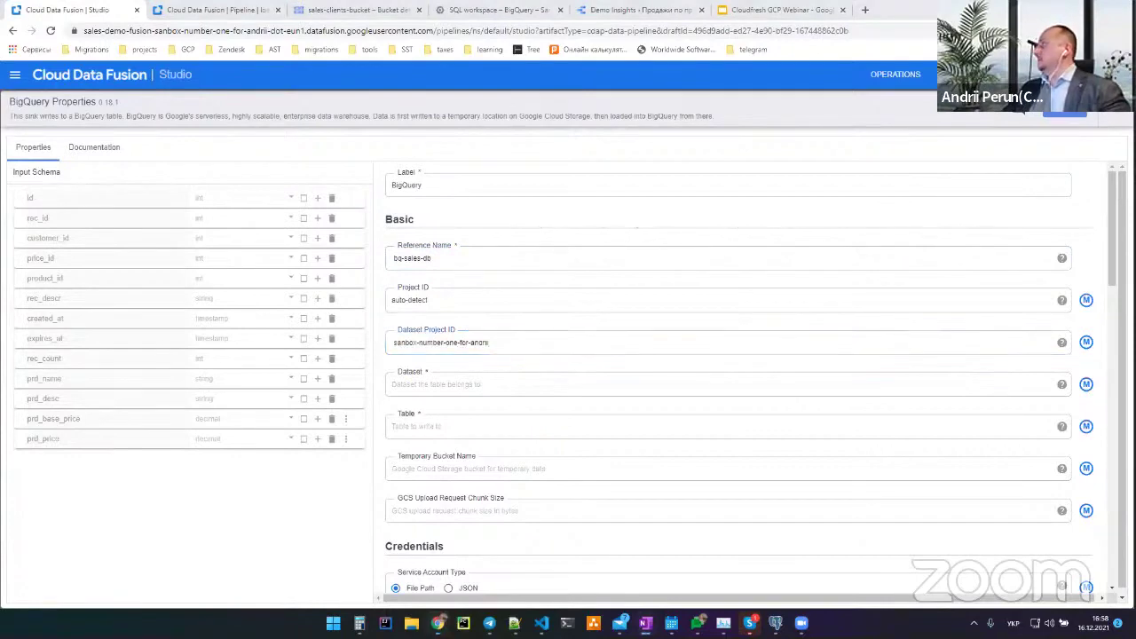
{"action": "left_click", "coordinate": [542, 385]}
{"action": "key", "text": "alt+shift"}
{"action": "type", "text": "bq_sales_db"}
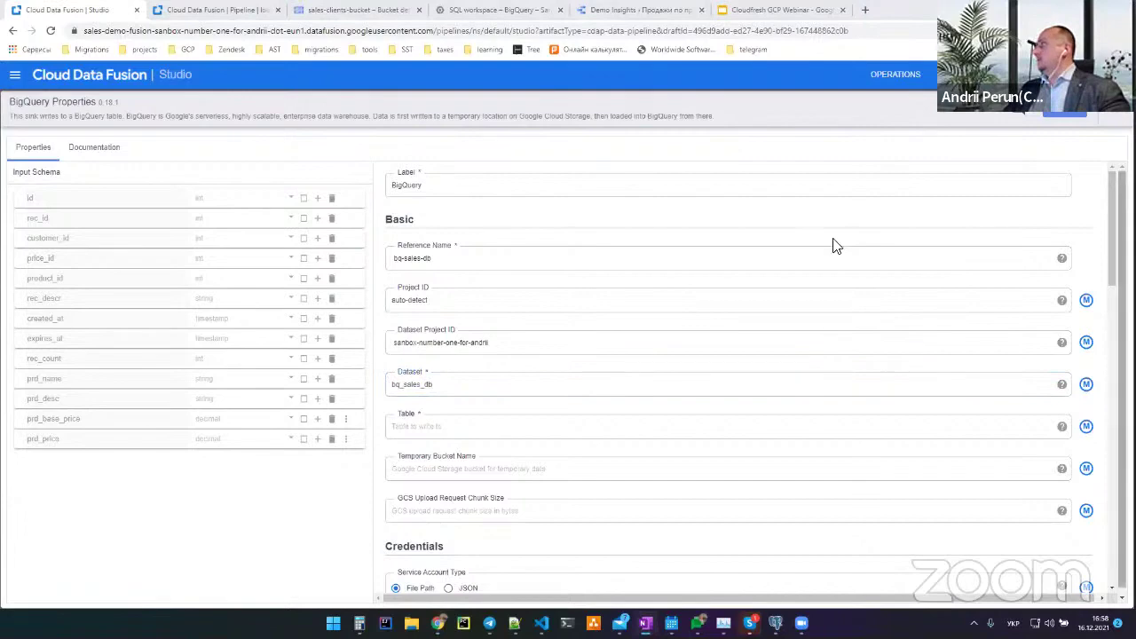
{"action": "left_click", "coordinate": [476, 425]}
{"action": "type", "text": "sales"}
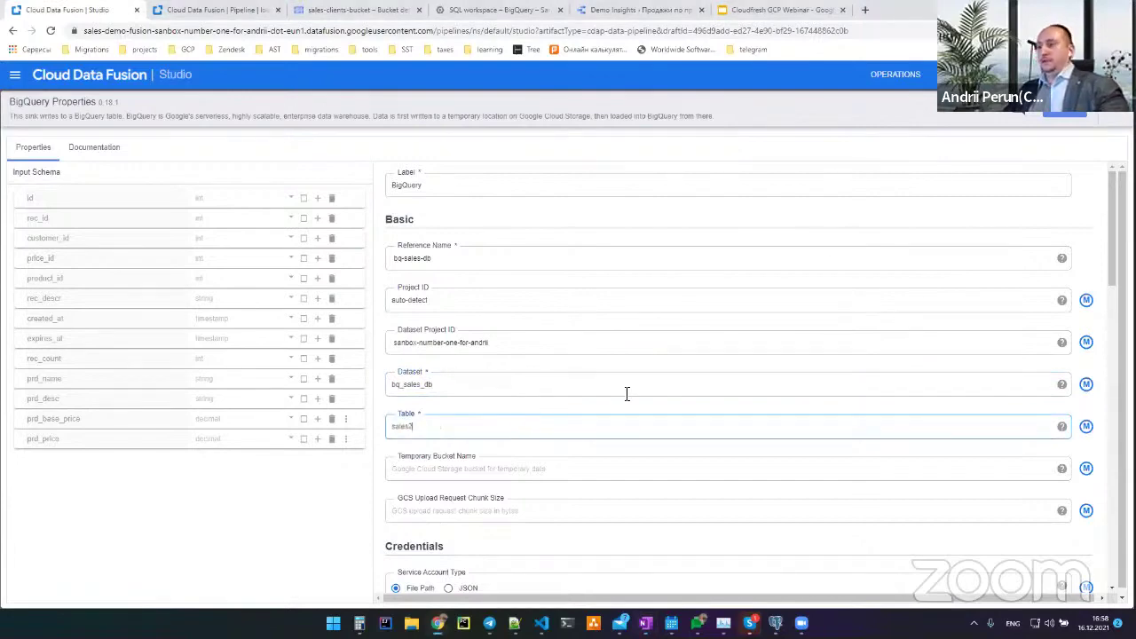
{"action": "type", "text": "2"}
Set the sink to Upsert with id as both table key and dedupe key
{"action": "scroll", "coordinate": [577, 381], "scroll_direction": "down", "scroll_amount": 2}
{"action": "scroll", "coordinate": [494, 355], "scroll_direction": "down", "scroll_amount": 2}
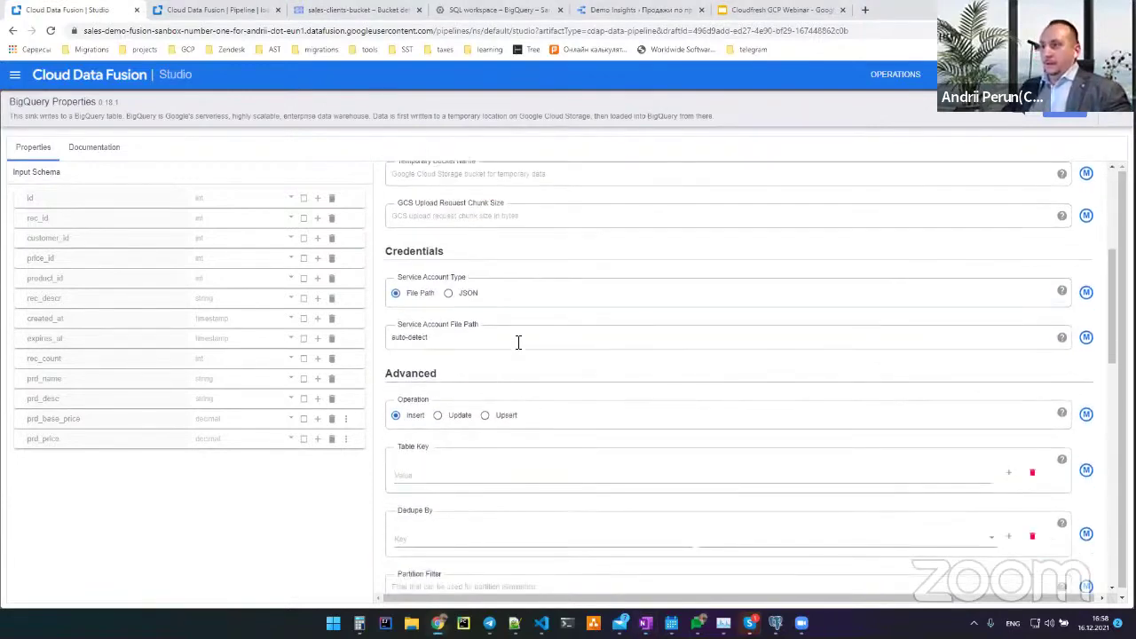
{"action": "scroll", "coordinate": [487, 382], "scroll_direction": "down", "scroll_amount": 3}
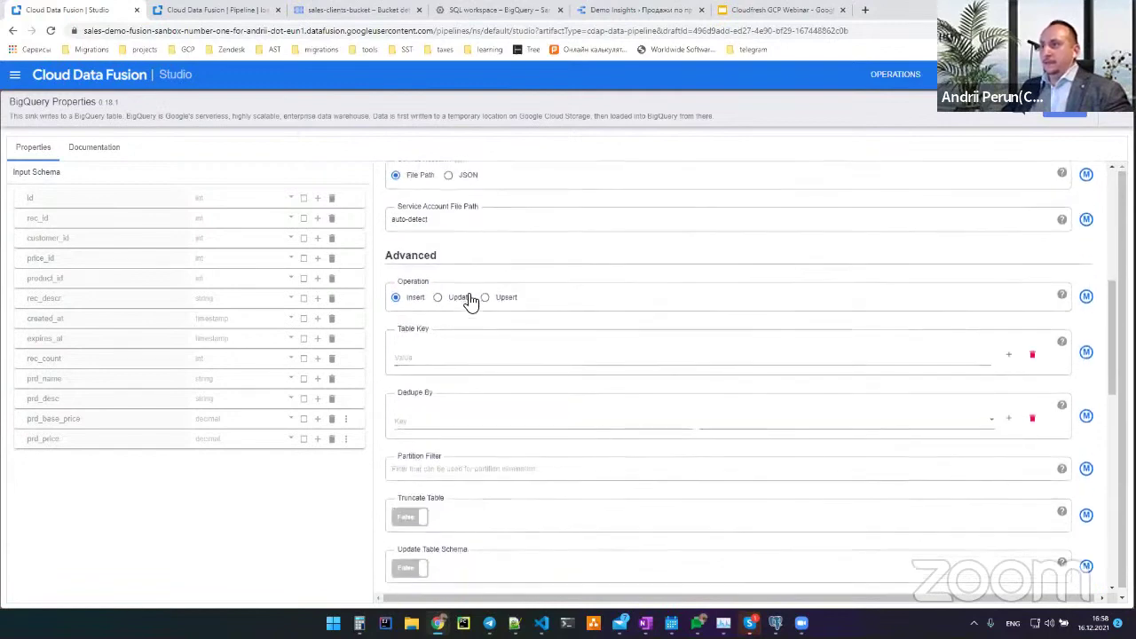
{"action": "left_click", "coordinate": [502, 306]}
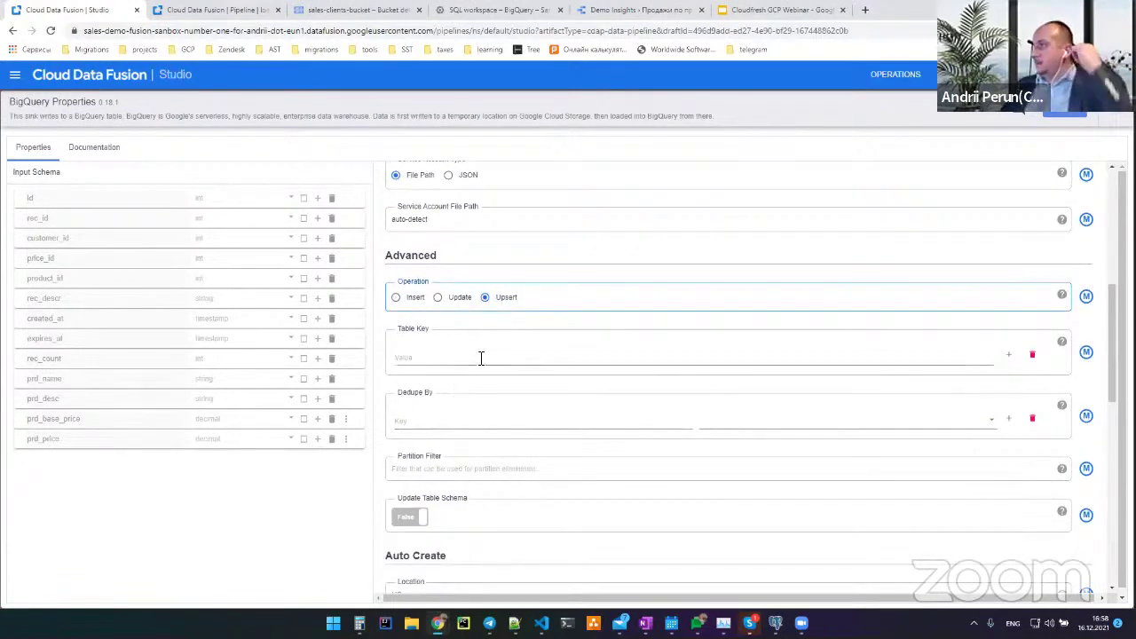
{"action": "left_click", "coordinate": [450, 358]}
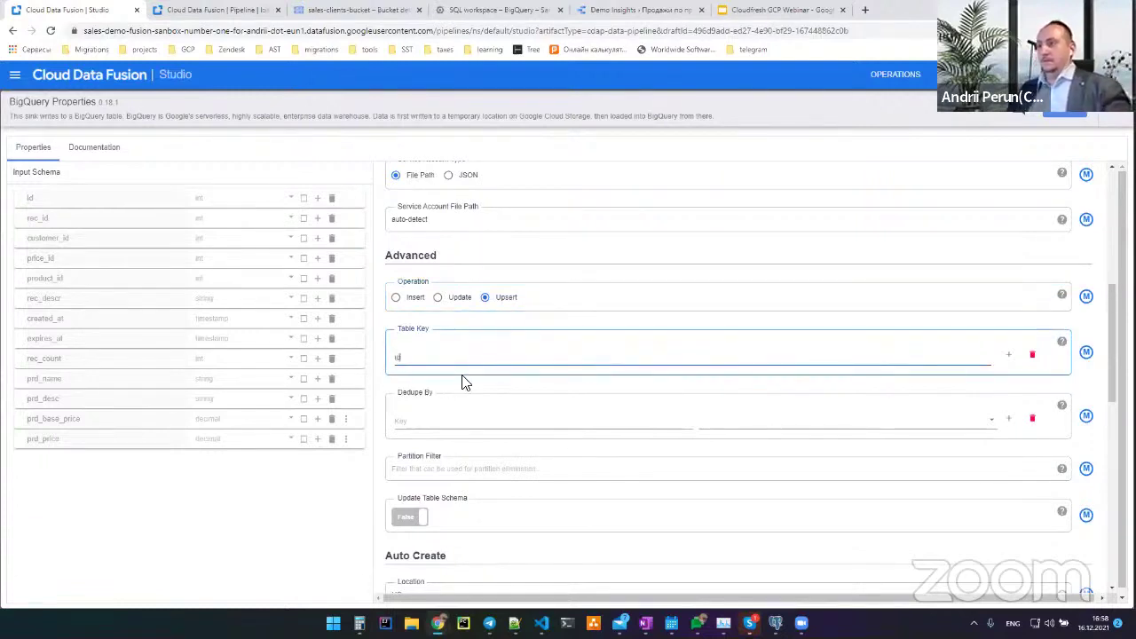
{"action": "left_click", "coordinate": [470, 421]}
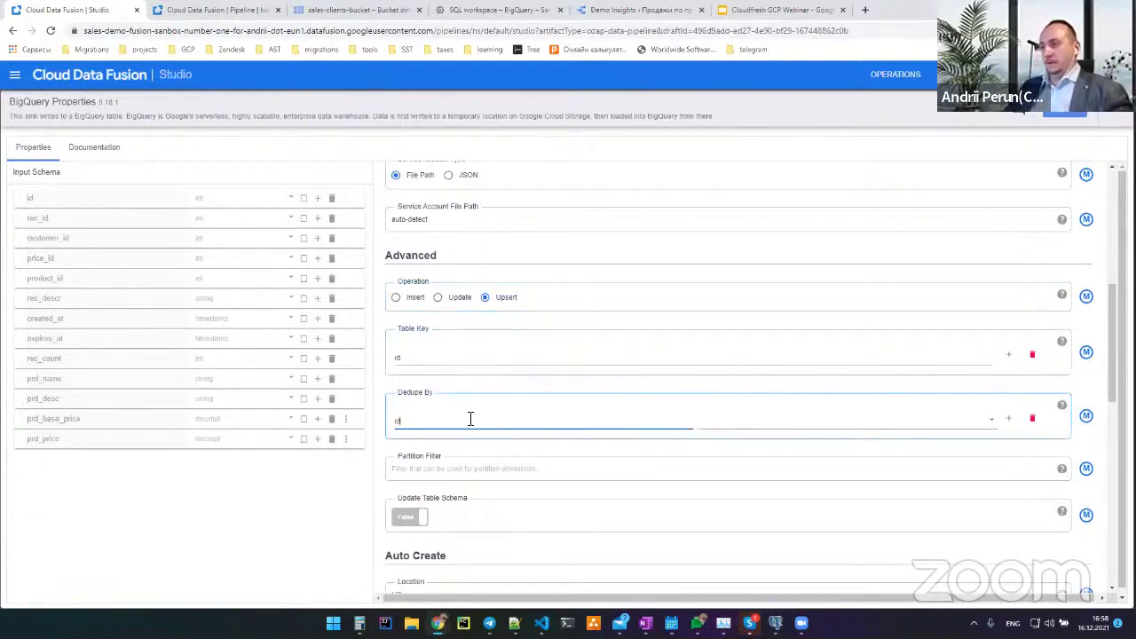
Allow schema updates, change the location from US to EU, and partition on created_at
{"action": "scroll", "coordinate": [461, 435], "scroll_direction": "down", "scroll_amount": 2}
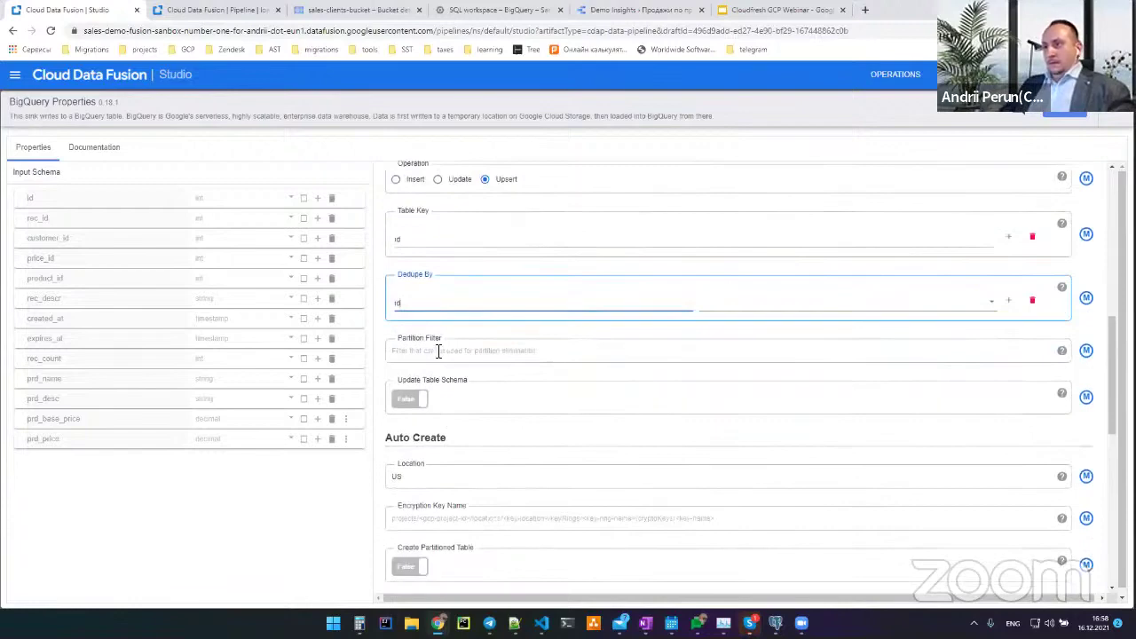
{"action": "scroll", "coordinate": [444, 408], "scroll_direction": "down", "scroll_amount": 1}
{"action": "left_click", "coordinate": [406, 341]}
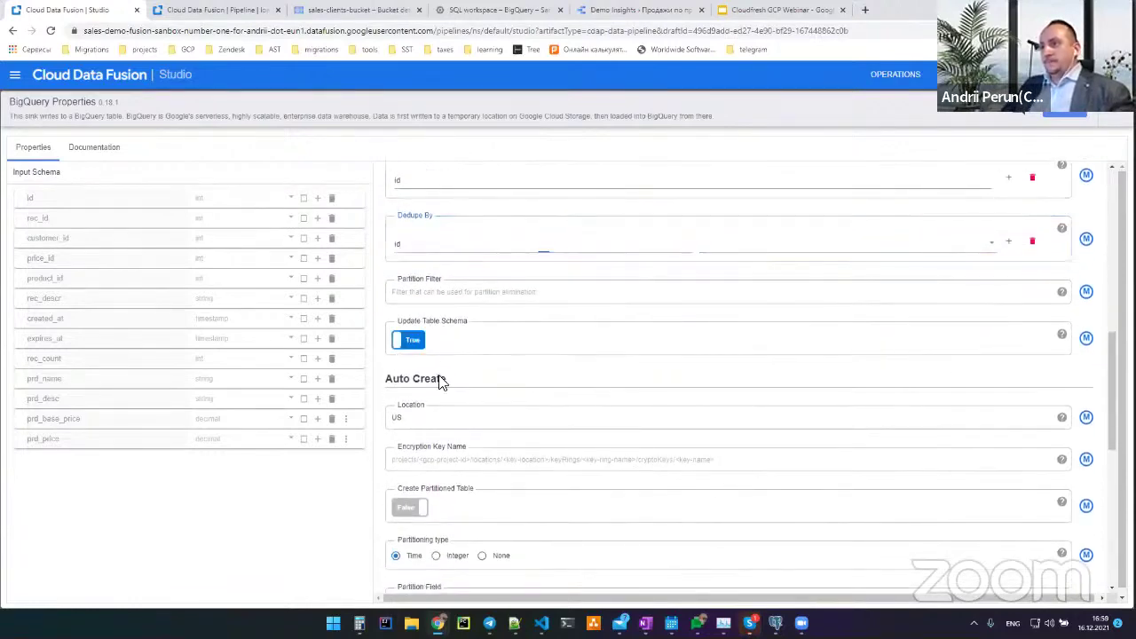
{"action": "scroll", "coordinate": [435, 355], "scroll_direction": "down", "scroll_amount": 2}
{"action": "double_click", "coordinate": [426, 308]}
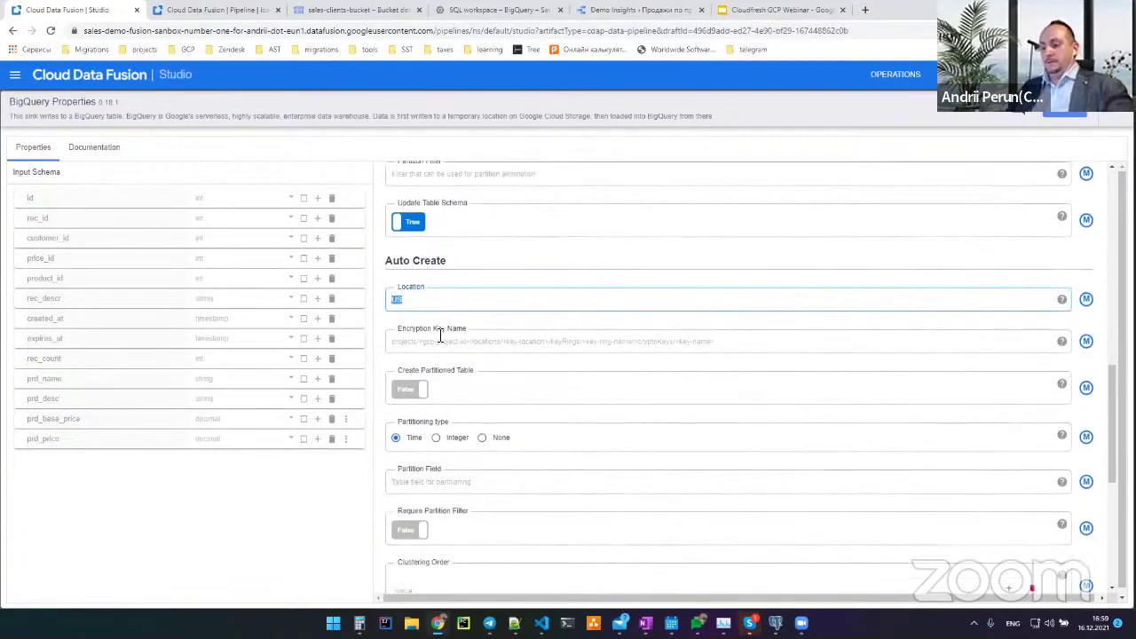
{"action": "scroll", "coordinate": [470, 393], "scroll_direction": "down", "scroll_amount": 2}
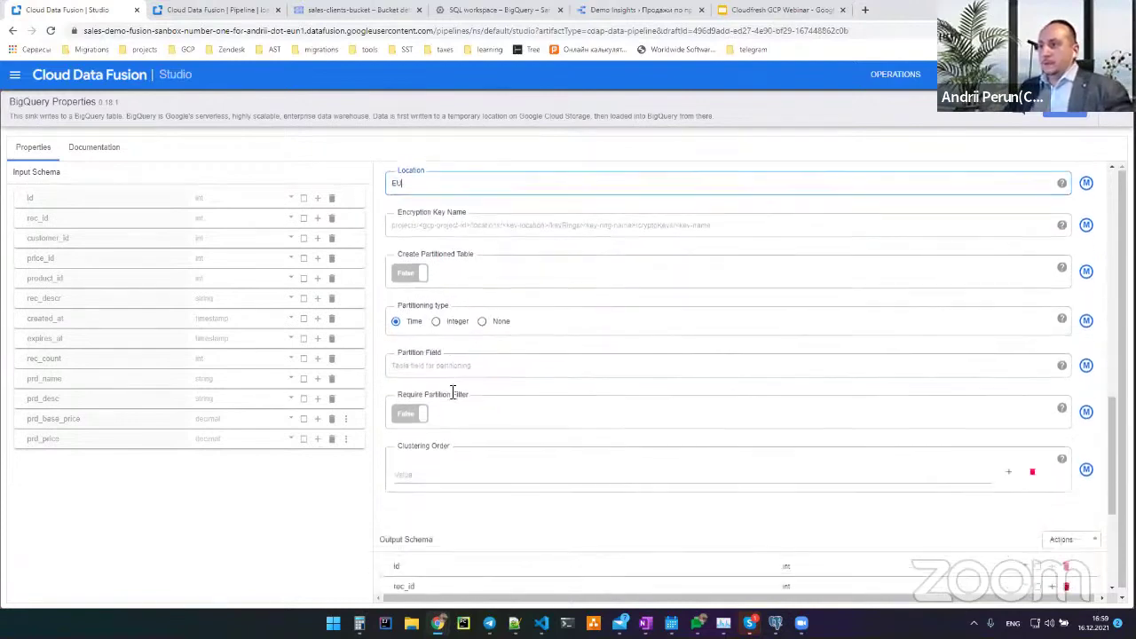
{"action": "scroll", "coordinate": [449, 368], "scroll_direction": "down", "scroll_amount": 1}
{"action": "left_click", "coordinate": [462, 305]}
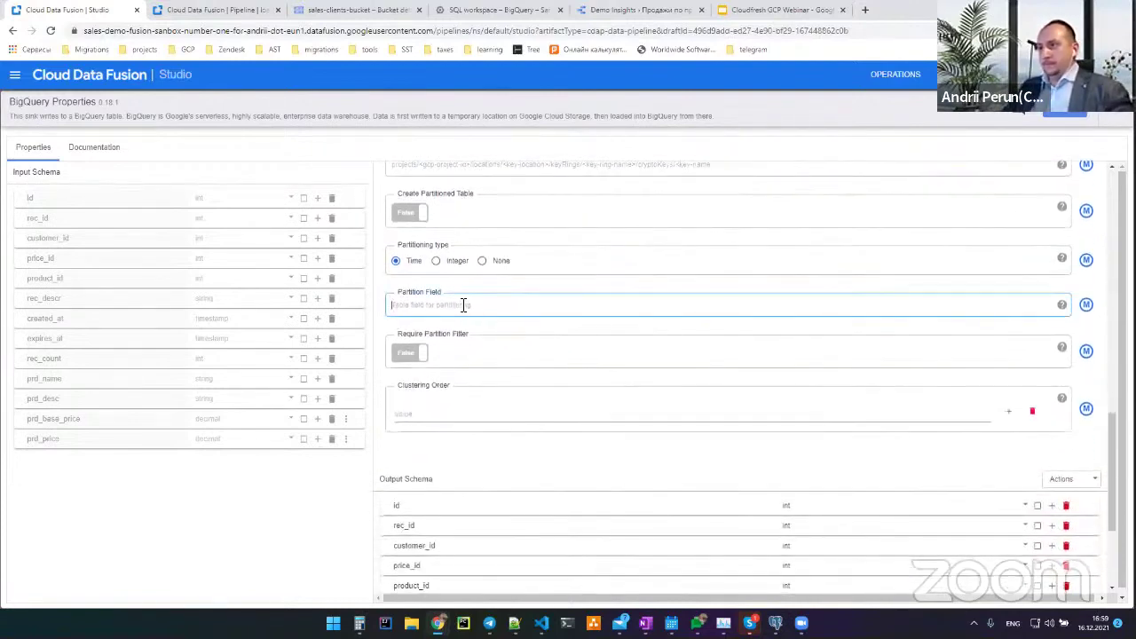
{"action": "type", "text": "c"}
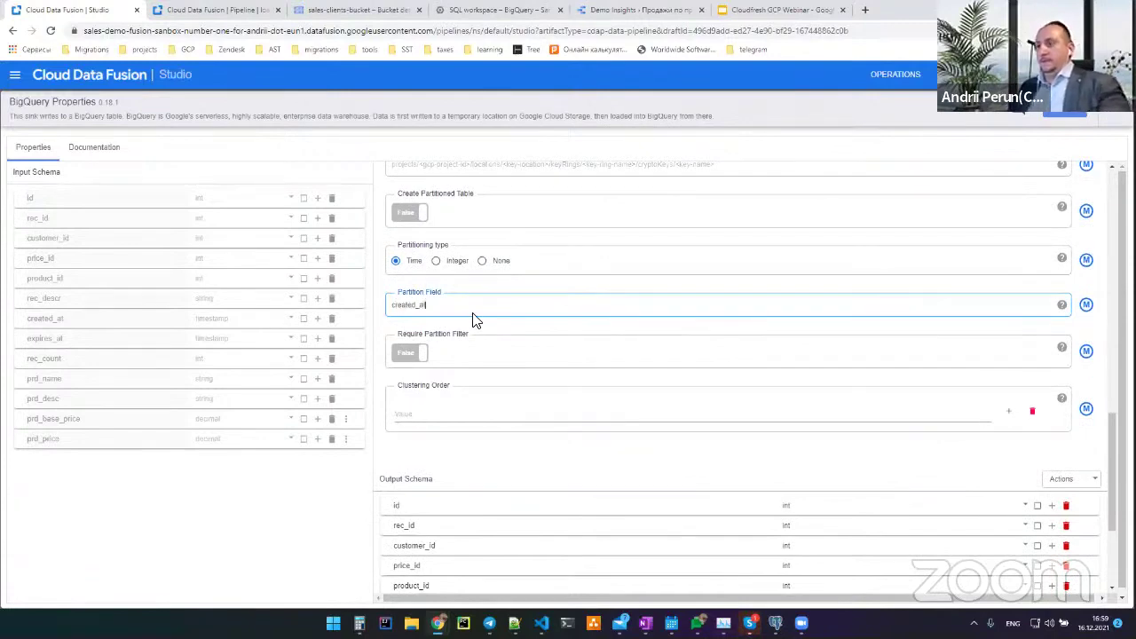
{"action": "type", "text": "reated_at"}
{"action": "left_click", "coordinate": [1043, 118]}
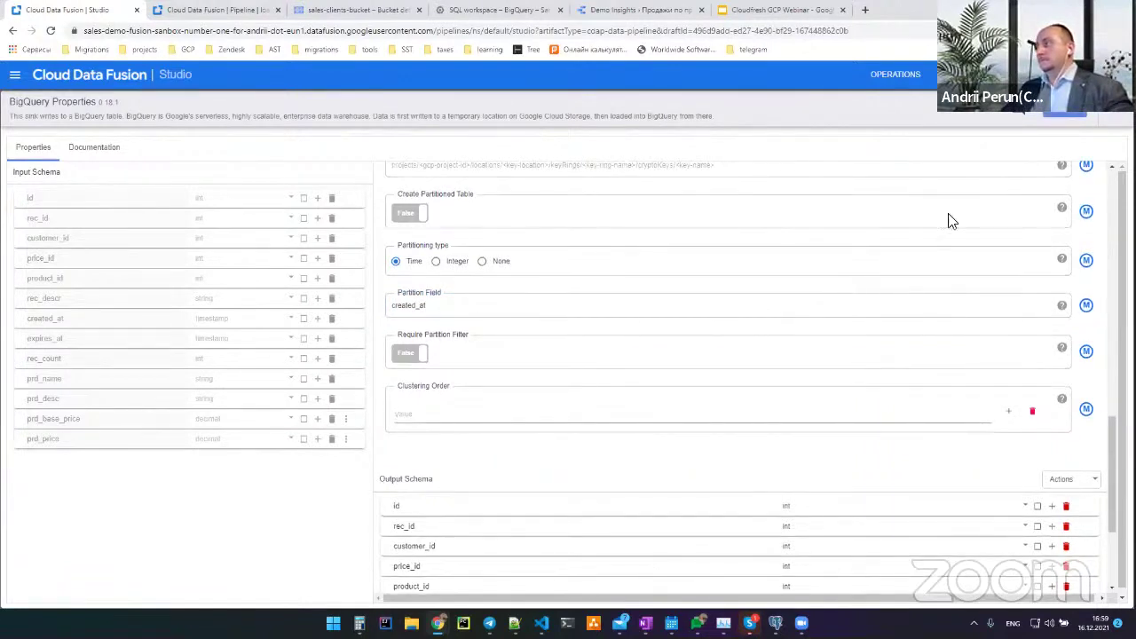
Inspect the validation errors on the Table and Reference Name fields
{"action": "scroll", "coordinate": [704, 321], "scroll_direction": "up", "scroll_amount": 15}
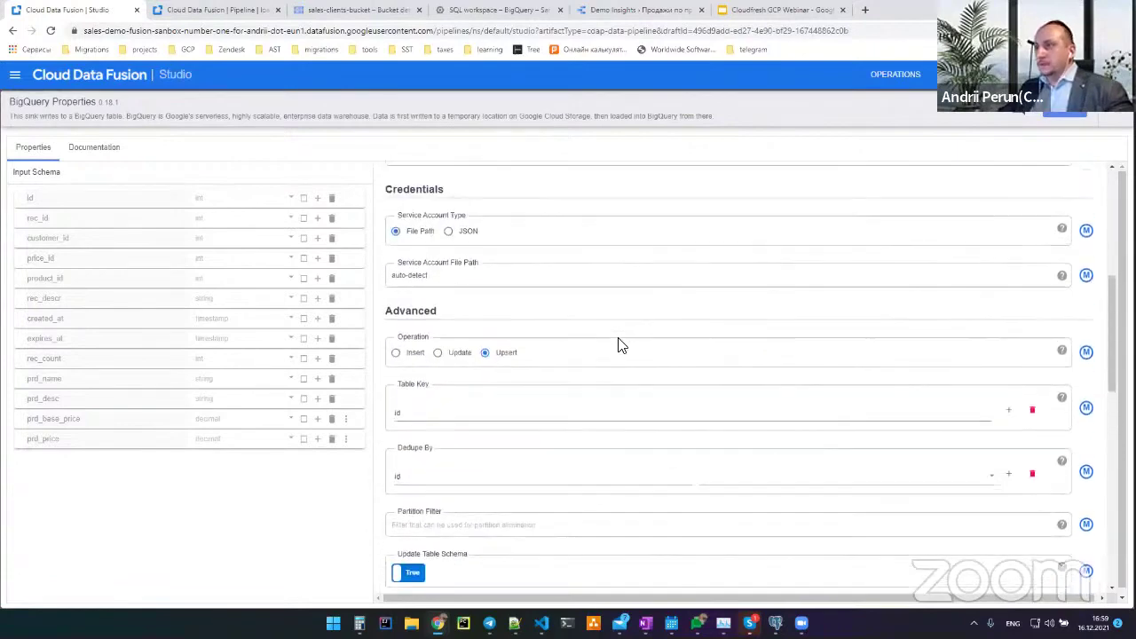
{"action": "left_click", "coordinate": [486, 349]}
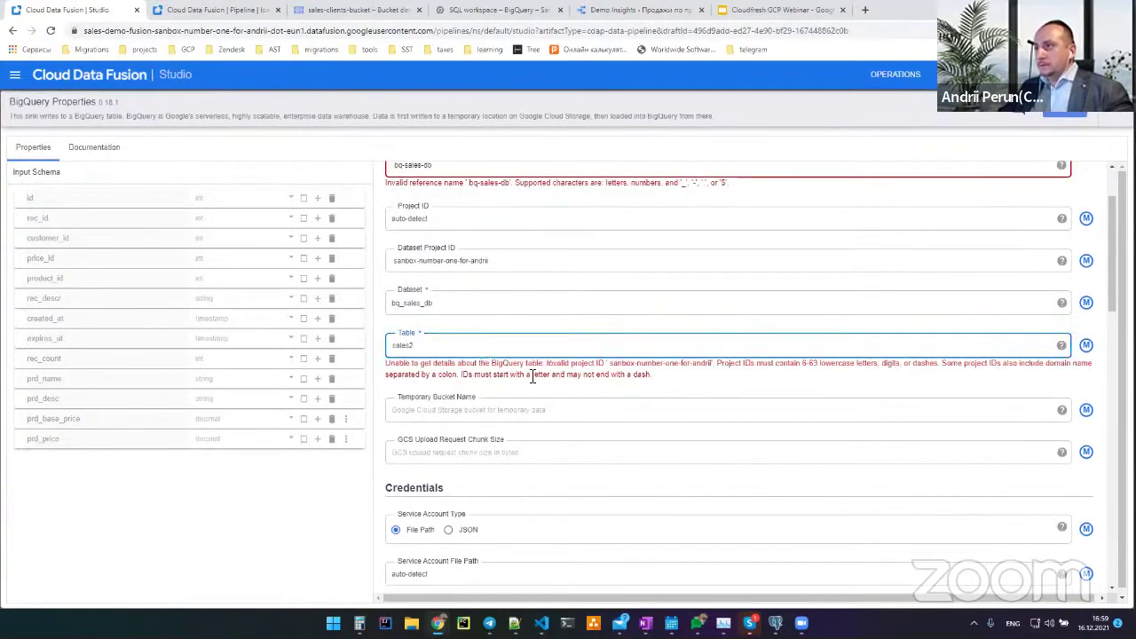
{"action": "scroll", "coordinate": [486, 275], "scroll_direction": "up", "scroll_amount": 2}
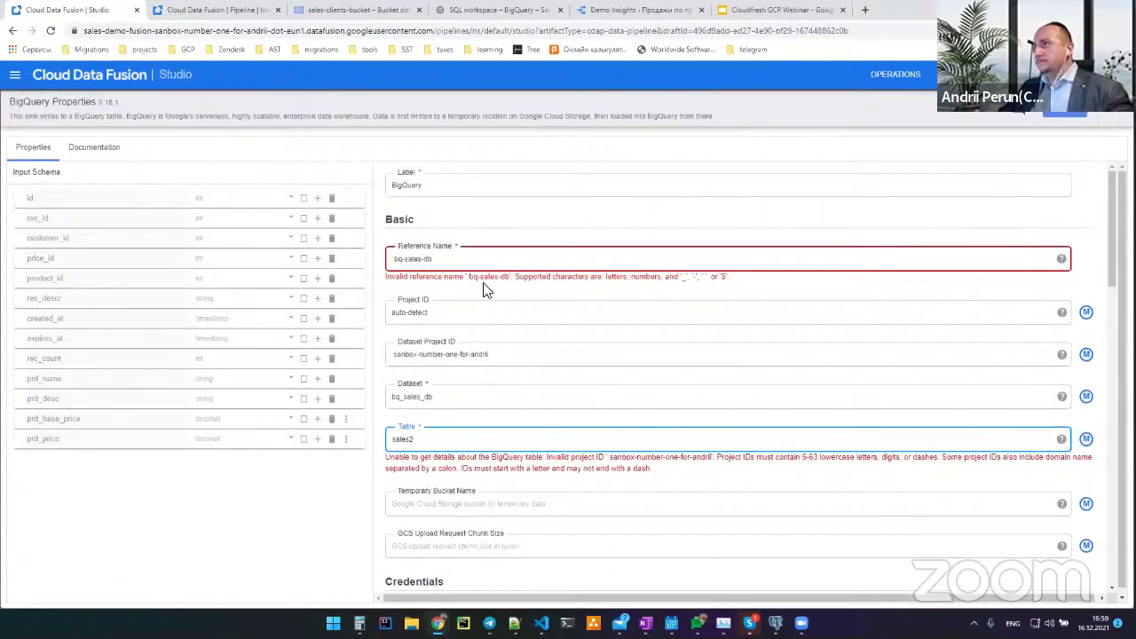
{"action": "left_click", "coordinate": [508, 257]}
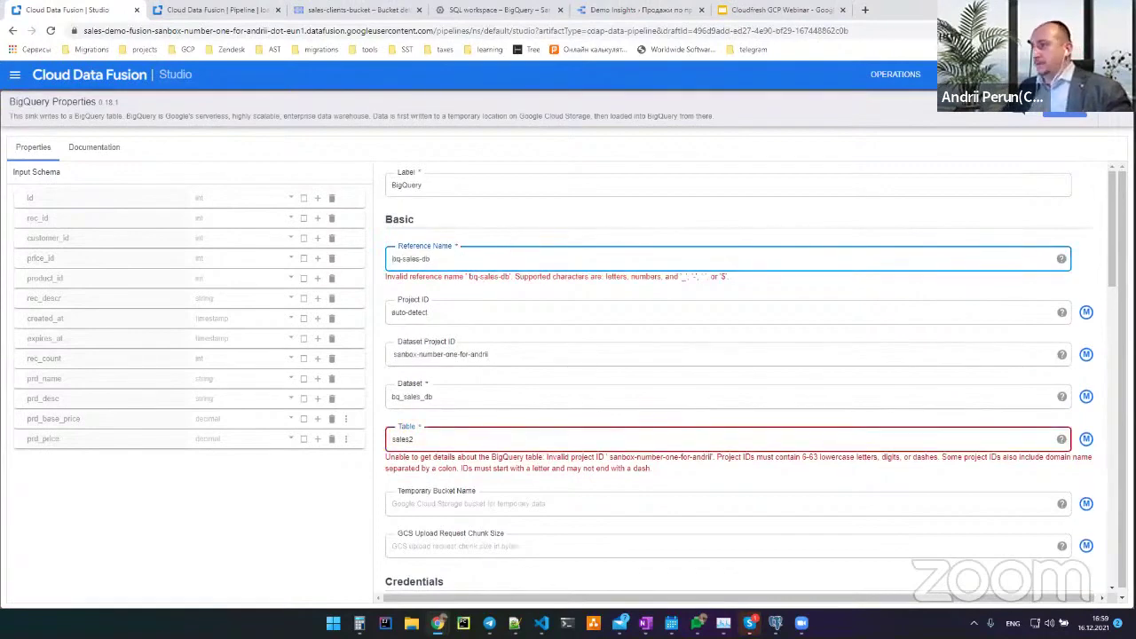
{"action": "left_click", "coordinate": [497, 442]}
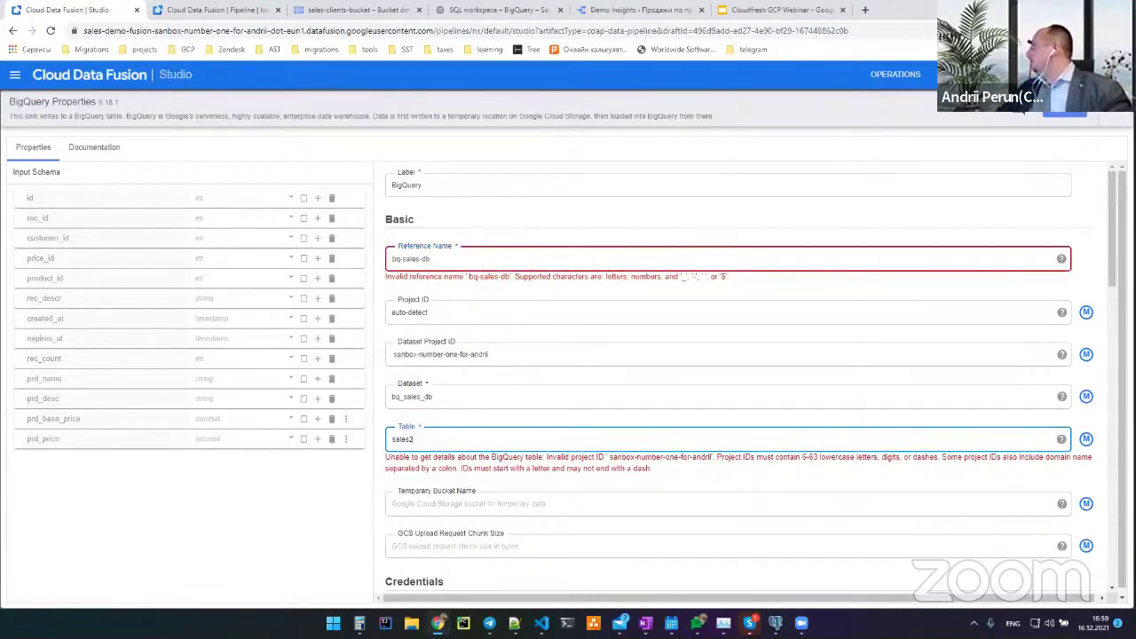
{"action": "key", "text": "alt+Tab"}
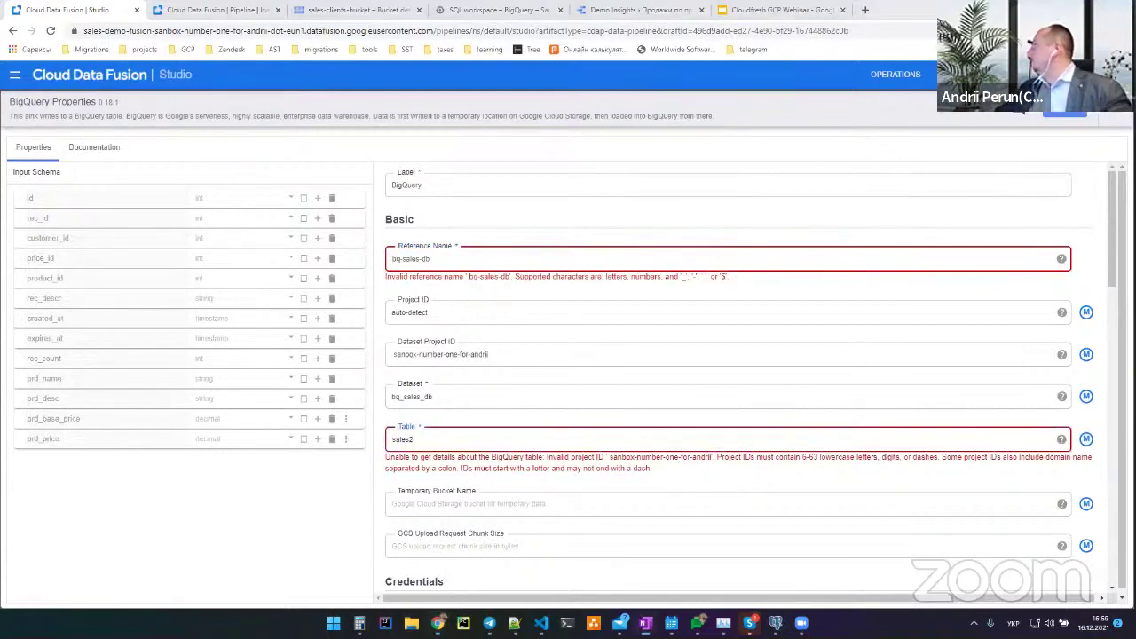
Replace auto-detect in Project ID with the Dataset Project ID value
{"action": "left_click", "coordinate": [586, 352]}
{"action": "key", "text": "ctrl+a"}
{"action": "key", "text": "ctrl+c"}
{"action": "left_click", "coordinate": [515, 310]}
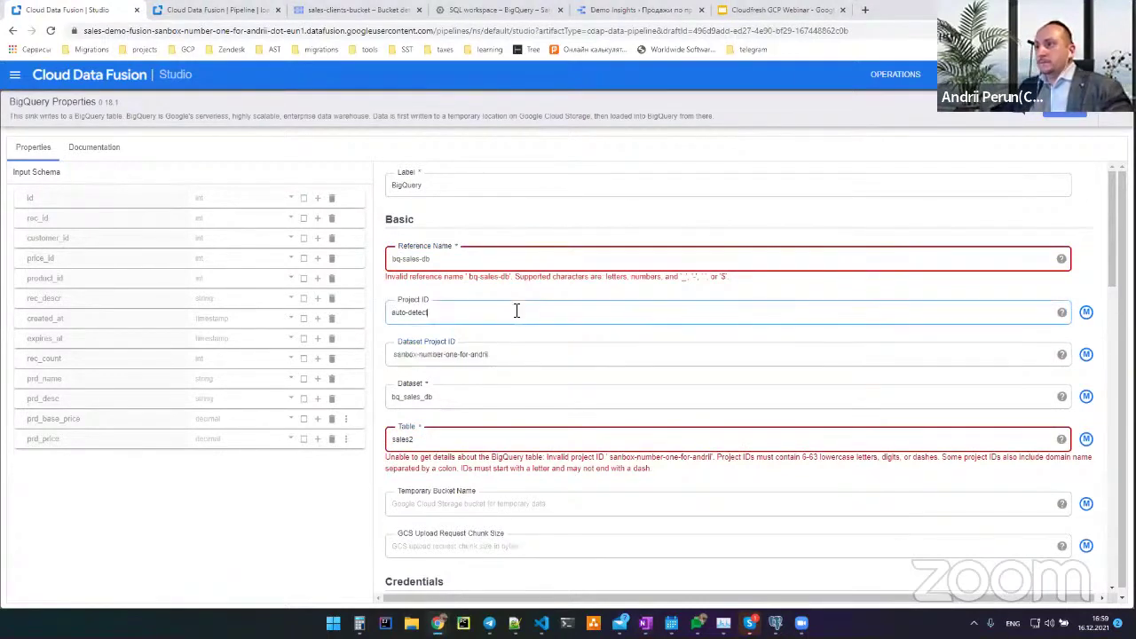
{"action": "key", "text": "ctrl+a"}
{"action": "key", "text": "ctrl+v"}
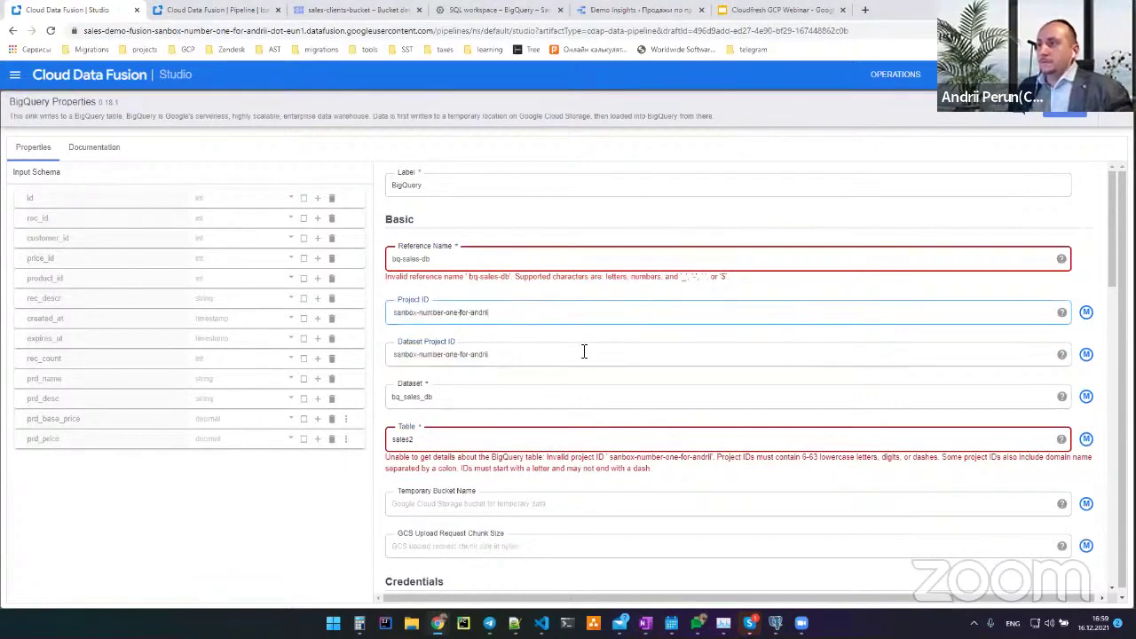
{"action": "left_click", "coordinate": [510, 356]}
{"action": "key", "text": "Home"}
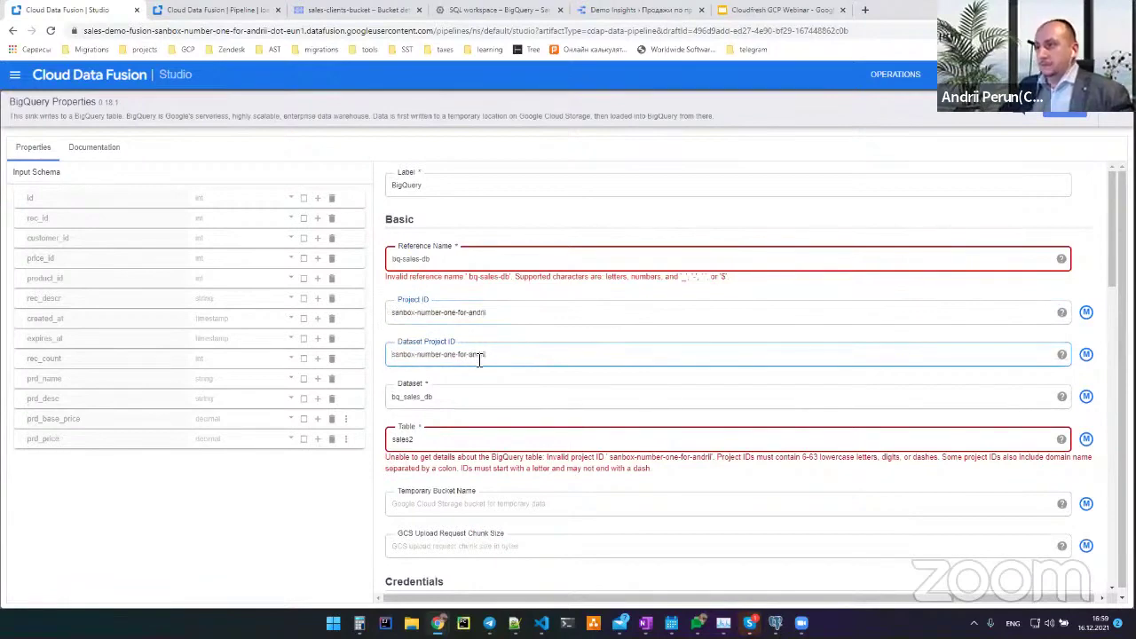
{"action": "scroll", "coordinate": [596, 404], "scroll_direction": "down", "scroll_amount": 3}
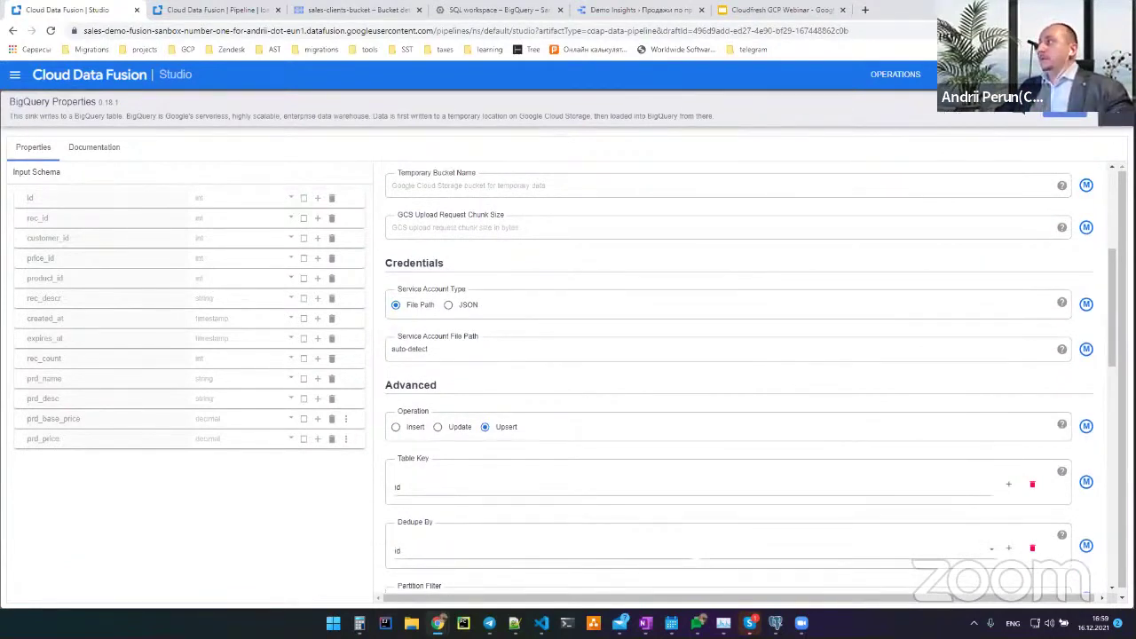
Review the BigQuery sink's output schema field names
{"action": "scroll", "coordinate": [687, 426], "scroll_direction": "down", "scroll_amount": 8}
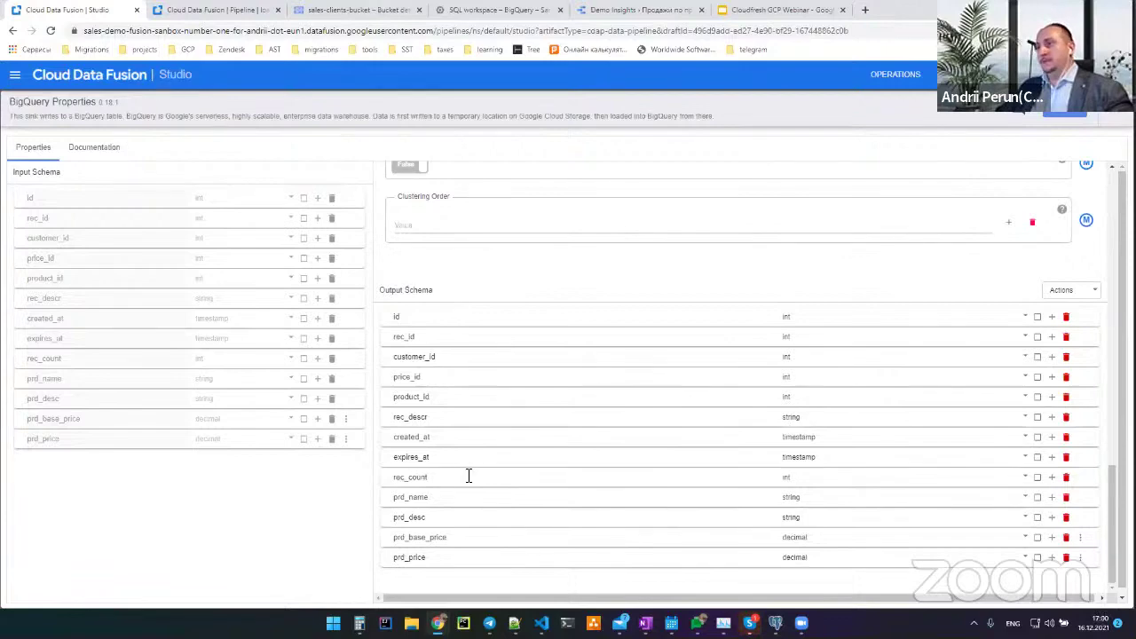
{"action": "scroll", "coordinate": [598, 400], "scroll_direction": "up", "scroll_amount": 2}
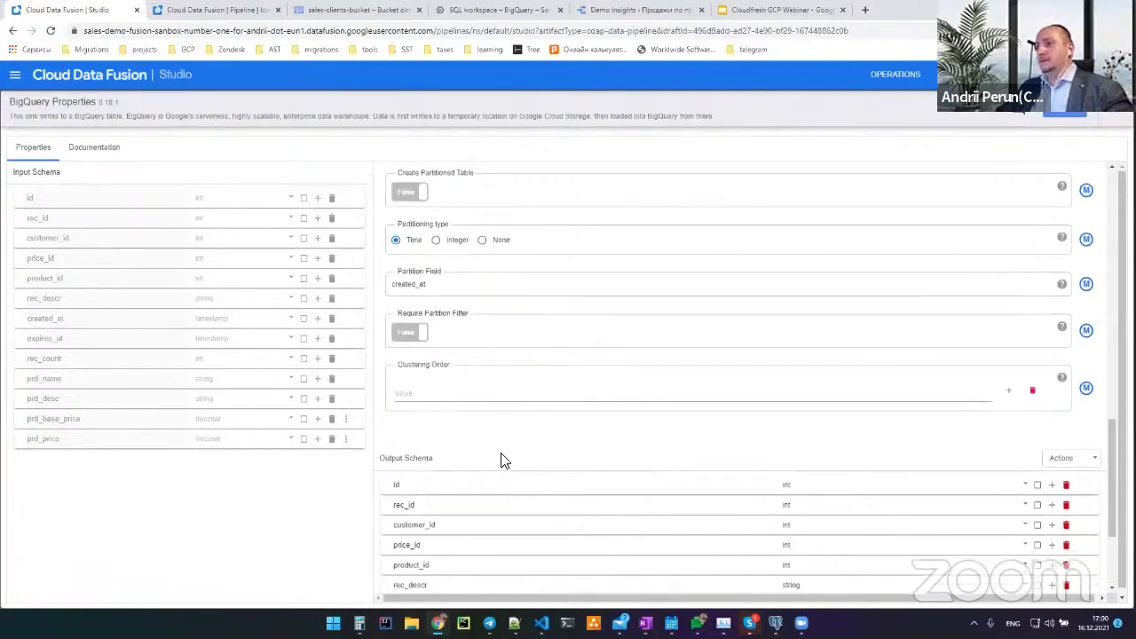
{"action": "scroll", "coordinate": [501, 459], "scroll_direction": "down", "scroll_amount": 2}
{"action": "left_click_drag", "start_coordinate": [448, 298], "coordinate": [423, 296]}
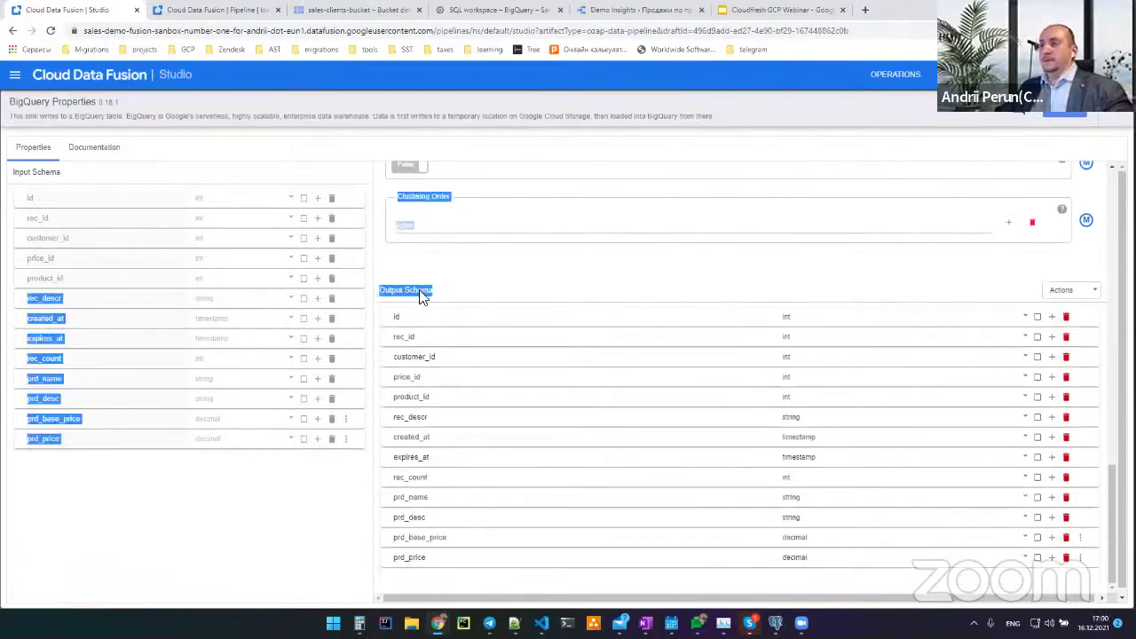
{"action": "left_click", "coordinate": [568, 283]}
{"action": "scroll", "coordinate": [567, 283], "scroll_direction": "up", "scroll_amount": 3}
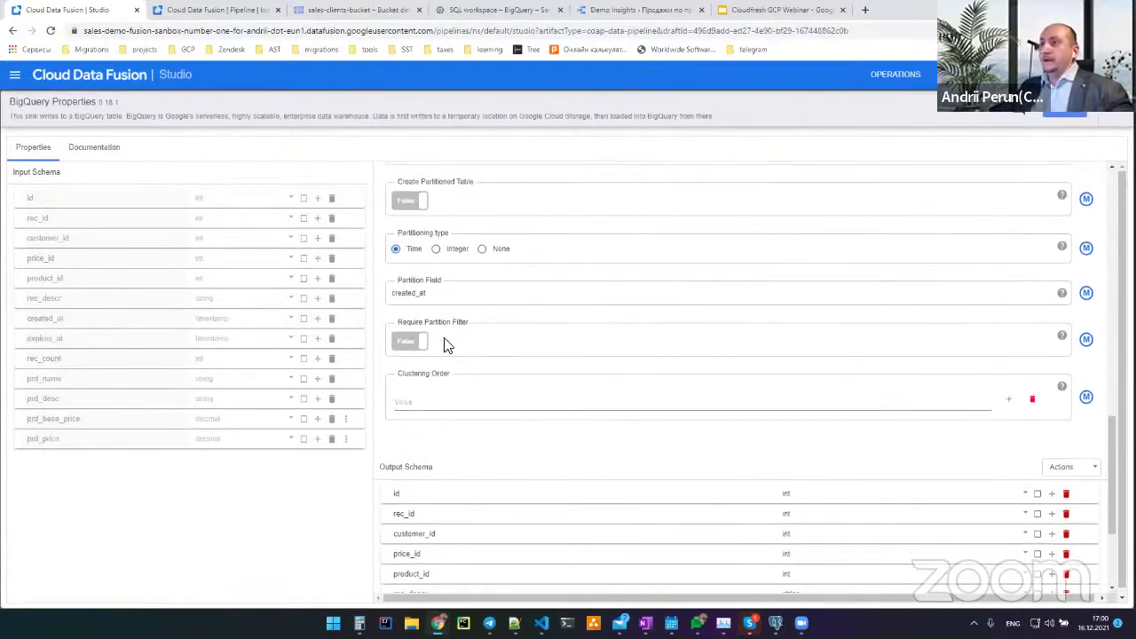
Set Create Partitioned Table to True and close the BigQuery properties with Esc
{"action": "left_click", "coordinate": [428, 266]}
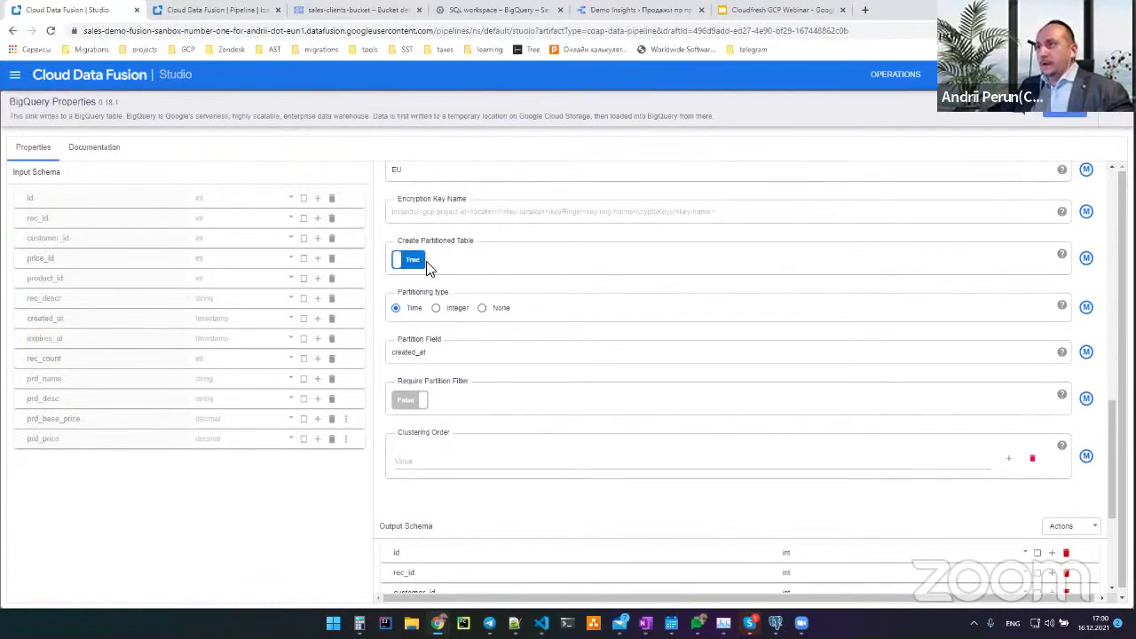
{"action": "scroll", "coordinate": [518, 288], "scroll_direction": "up", "scroll_amount": 2}
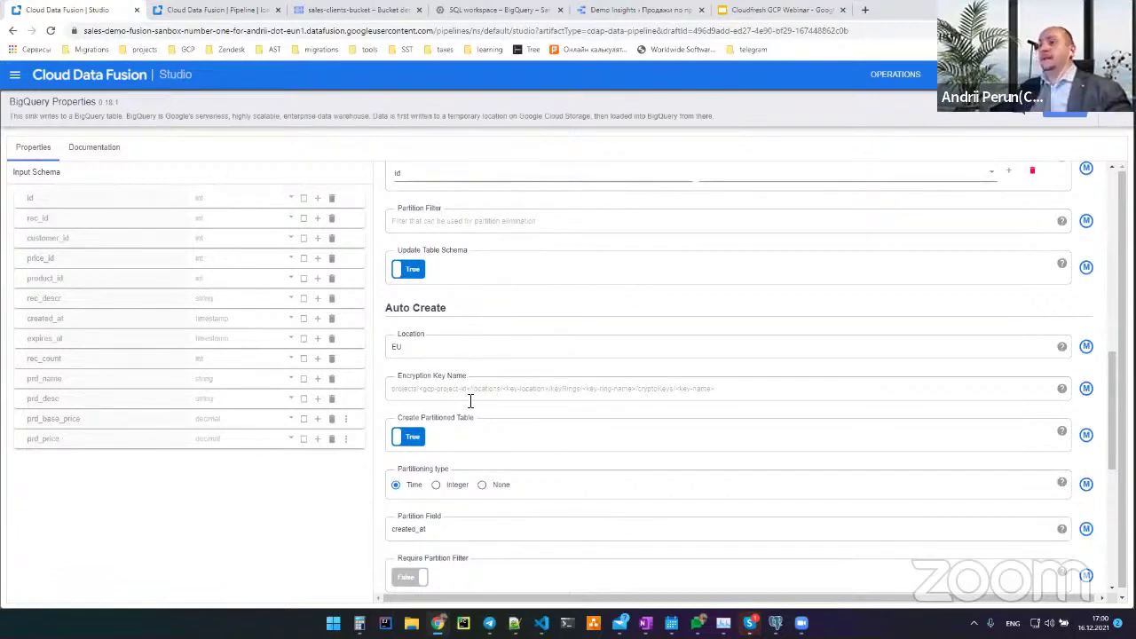
{"action": "scroll", "coordinate": [484, 302], "scroll_direction": "up", "scroll_amount": 2}
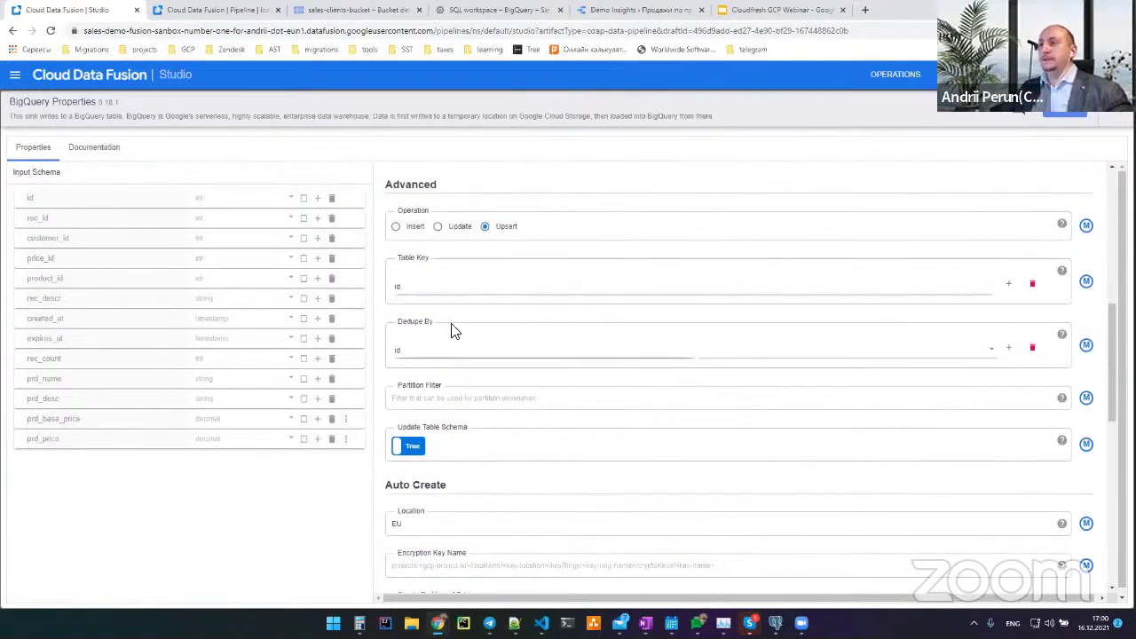
{"action": "scroll", "coordinate": [457, 321], "scroll_direction": "up", "scroll_amount": 2}
{"action": "scroll", "coordinate": [458, 319], "scroll_direction": "up", "scroll_amount": 2}
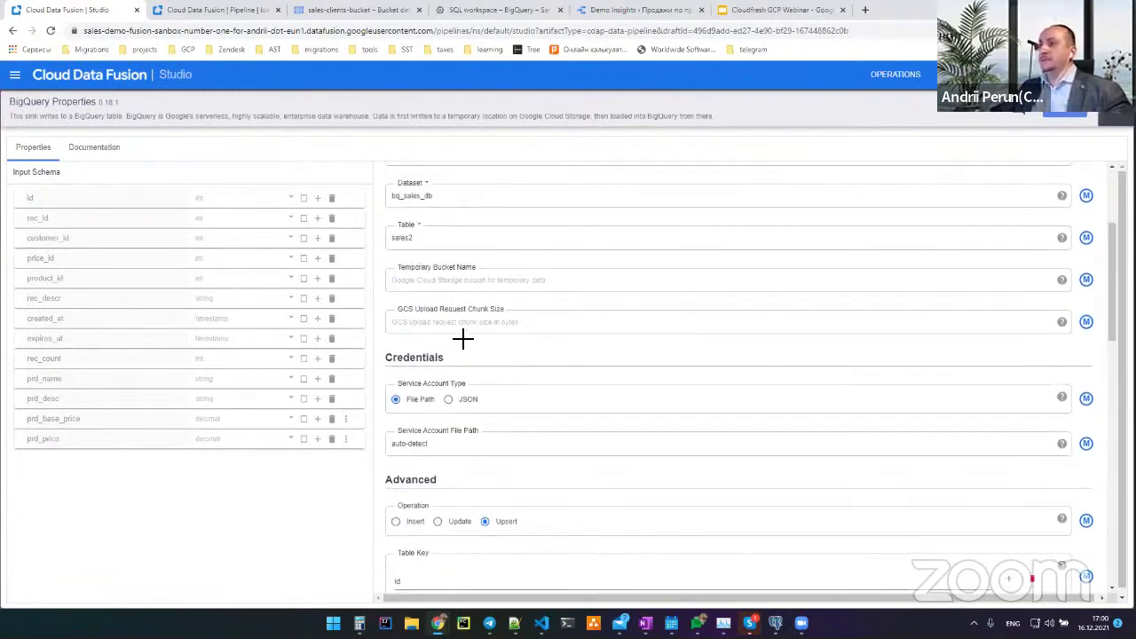
{"action": "key", "text": "Escape"}
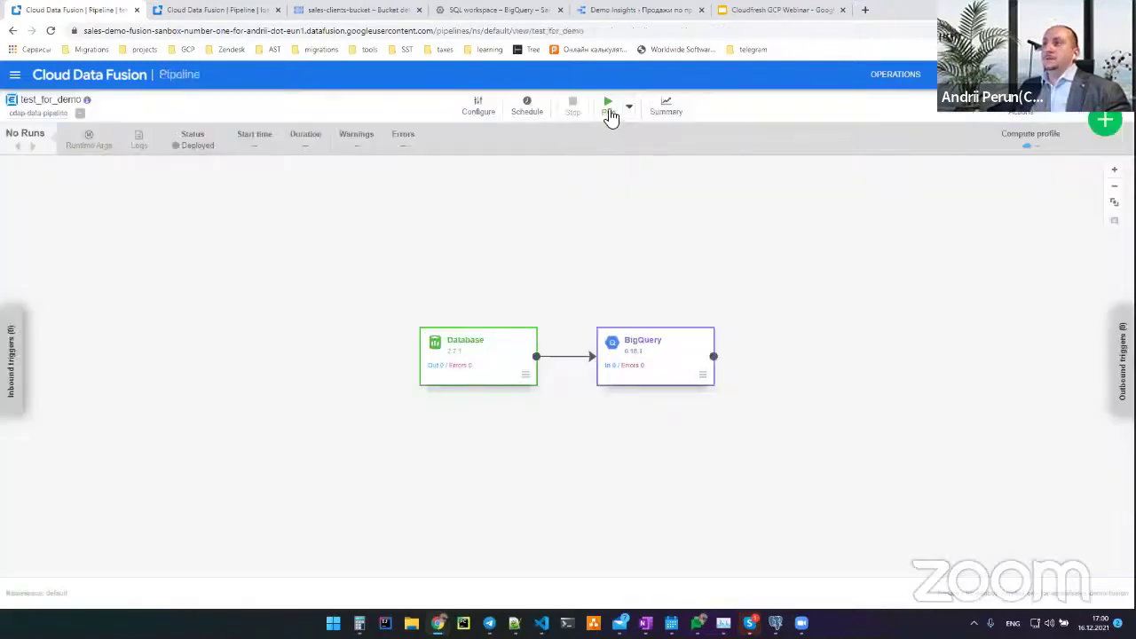
Run test_for_demo, then open load-sales_v2 from the deployed pipelines list on the home page
{"action": "left_click", "coordinate": [610, 110]}
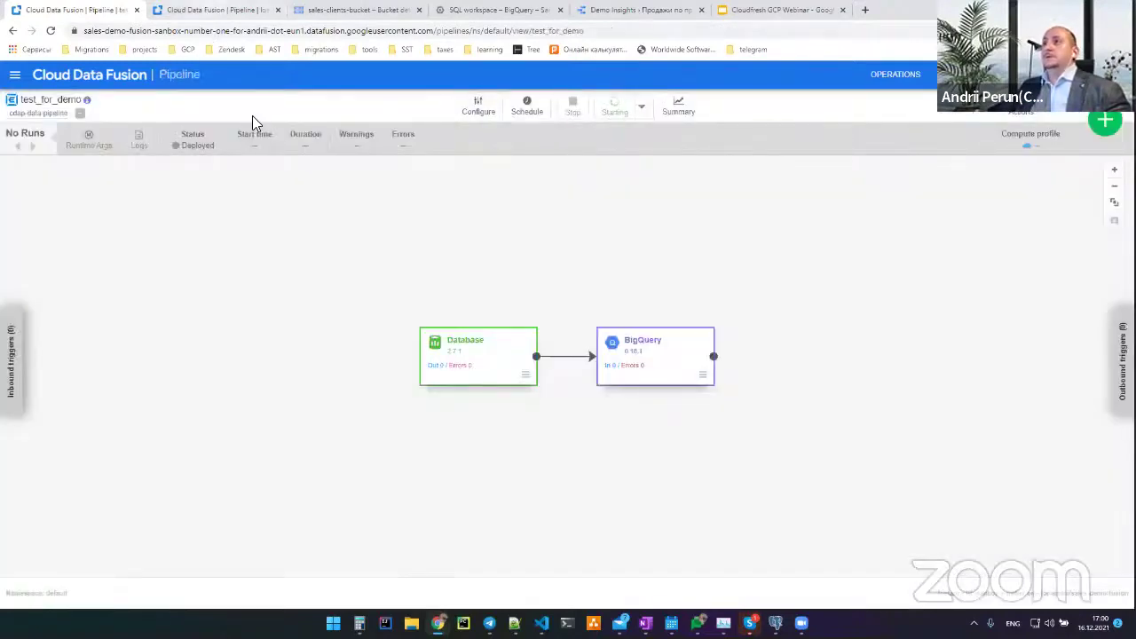
{"action": "left_click", "coordinate": [119, 86]}
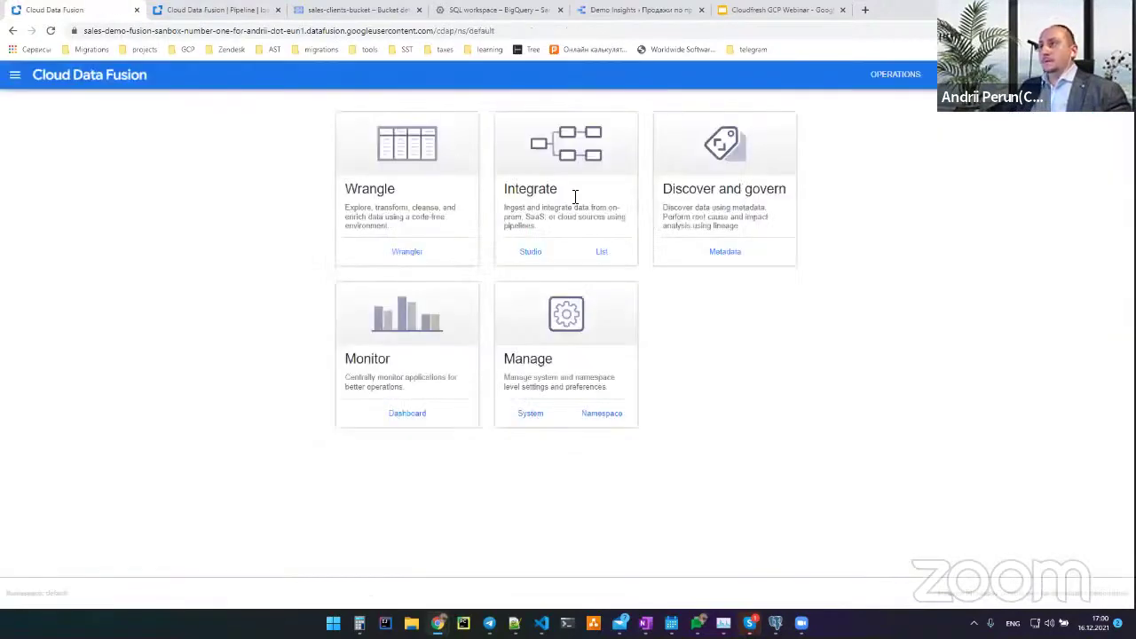
{"action": "left_click", "coordinate": [601, 253]}
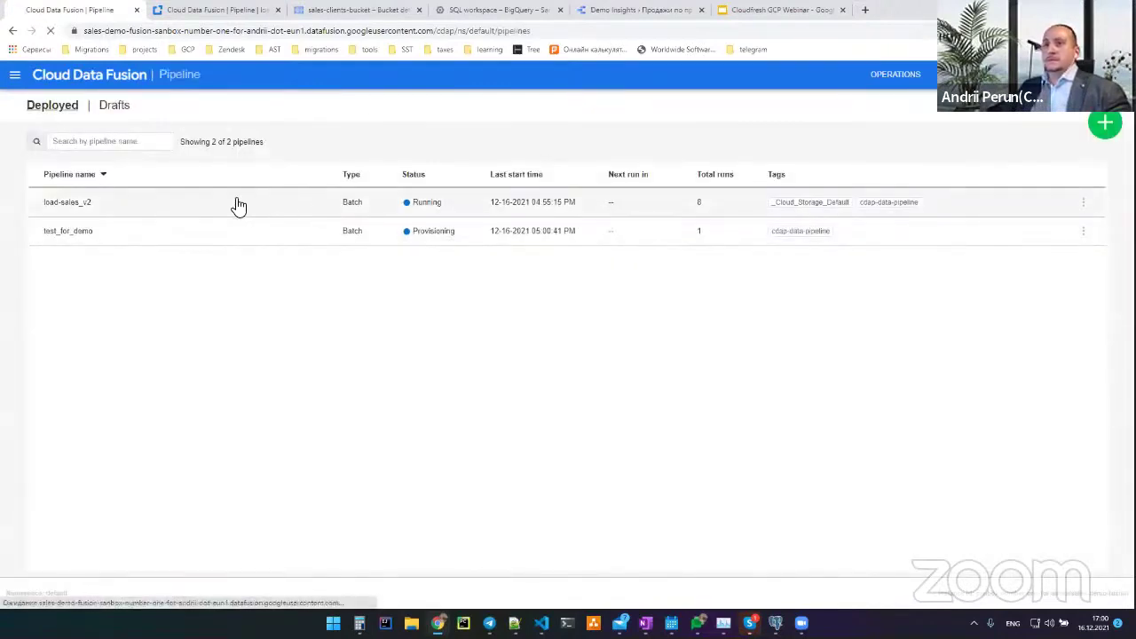
{"action": "left_click", "coordinate": [75, 203]}
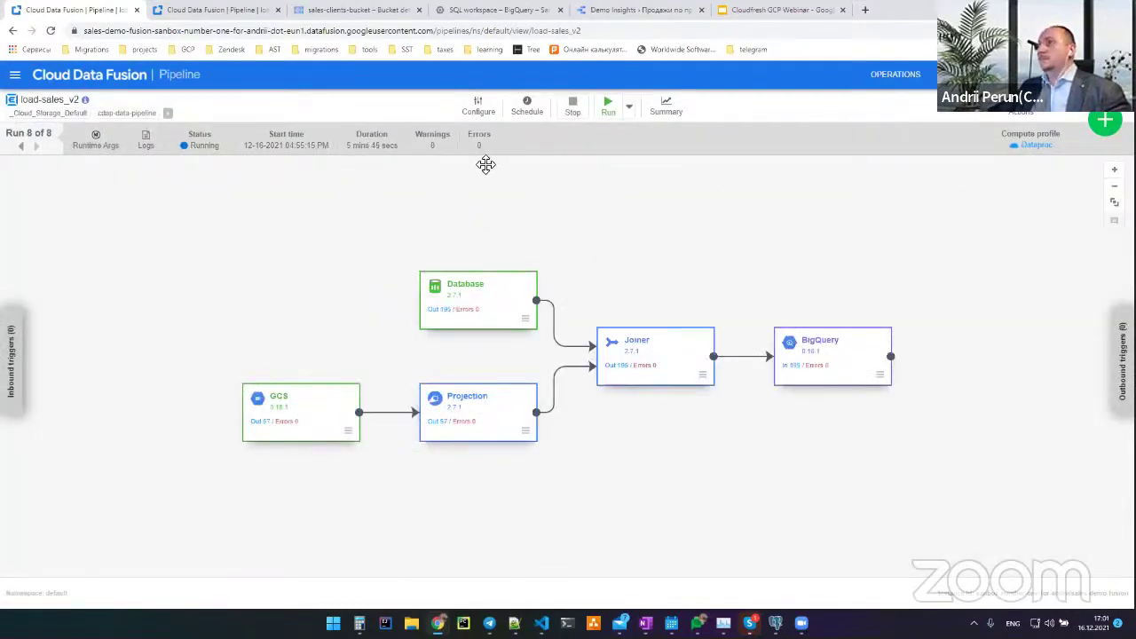
Check the load-sales_v2 run log for the succeeded message, close it, then switch browser tabs
{"action": "left_click", "coordinate": [147, 142]}
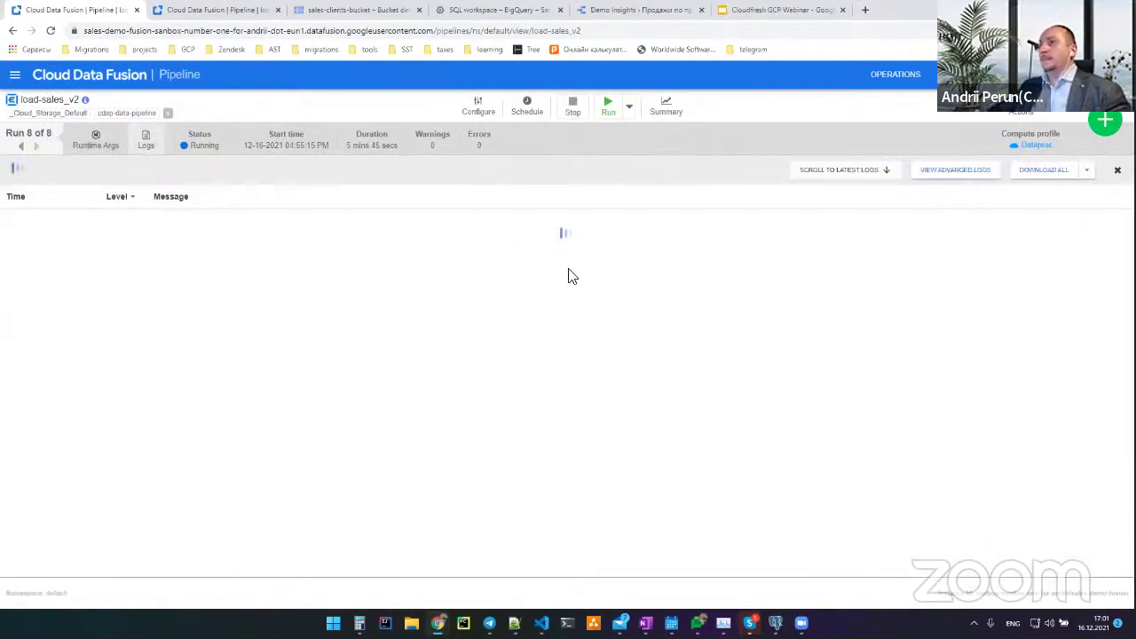
{"action": "scroll", "coordinate": [319, 279], "scroll_direction": "up", "scroll_amount": 3}
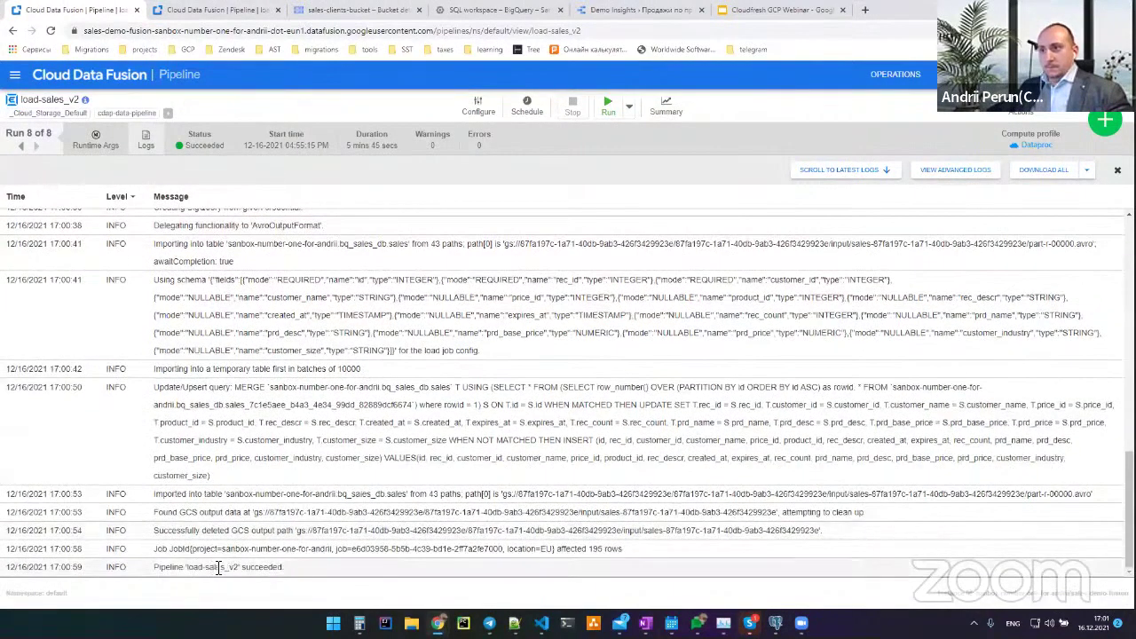
{"action": "left_click_drag", "start_coordinate": [218, 568], "coordinate": [299, 568]}
{"action": "left_click", "coordinate": [299, 569]}
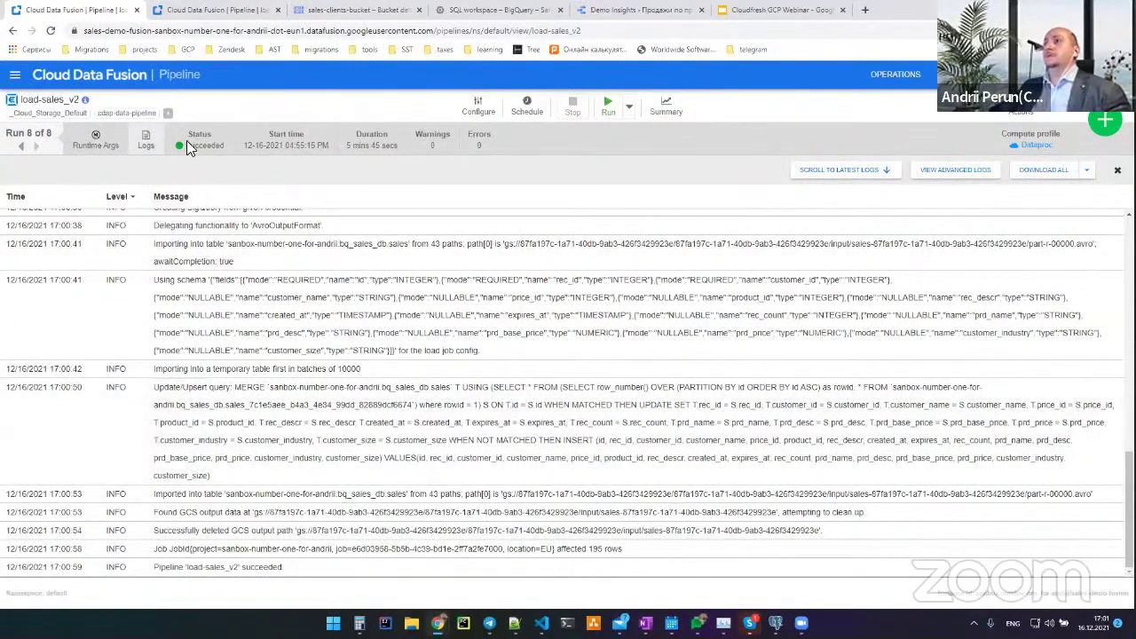
{"action": "left_click", "coordinate": [345, 152]}
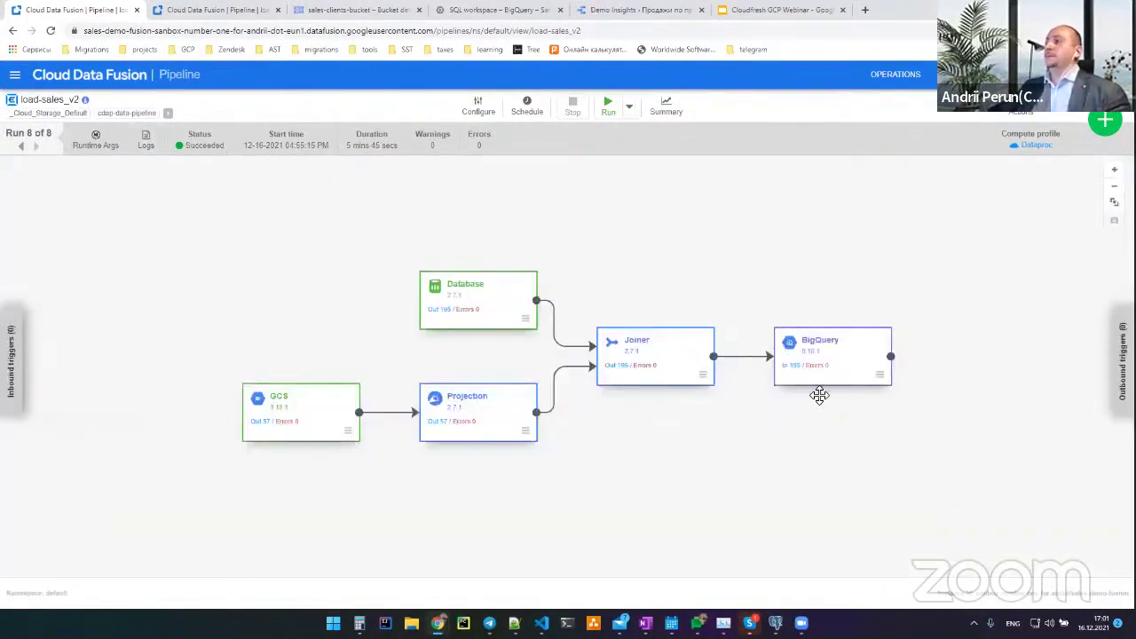
{"action": "mouse_move", "coordinate": [795, 379]}
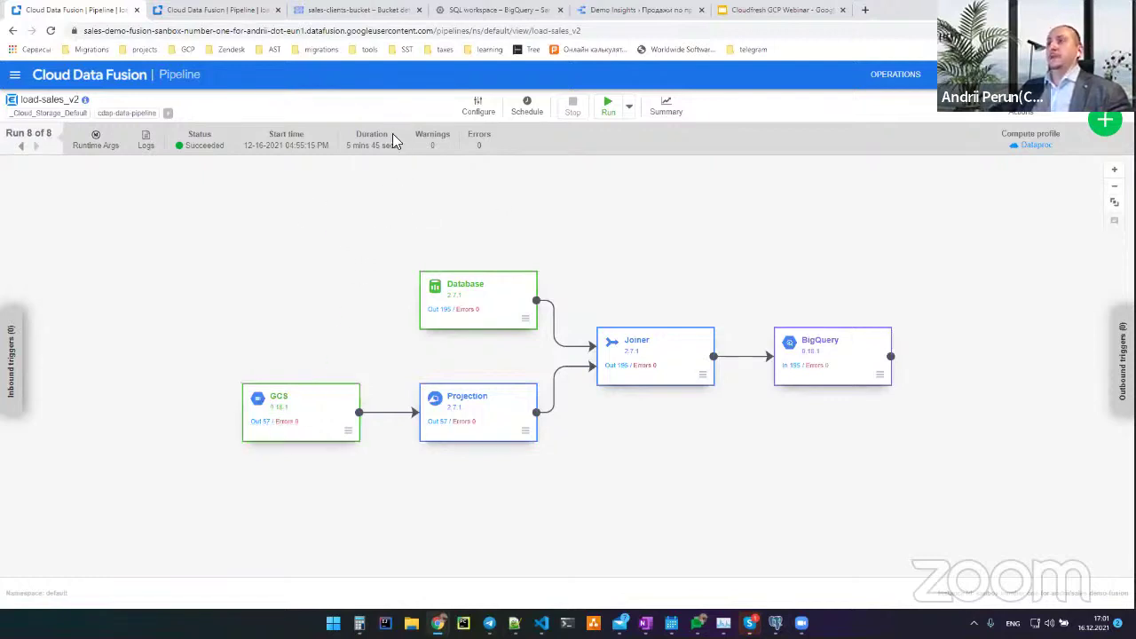
{"action": "left_click", "coordinate": [374, 13]}
Reload the BigQuery page to refresh the sales table
{"action": "left_click", "coordinate": [454, 11]}
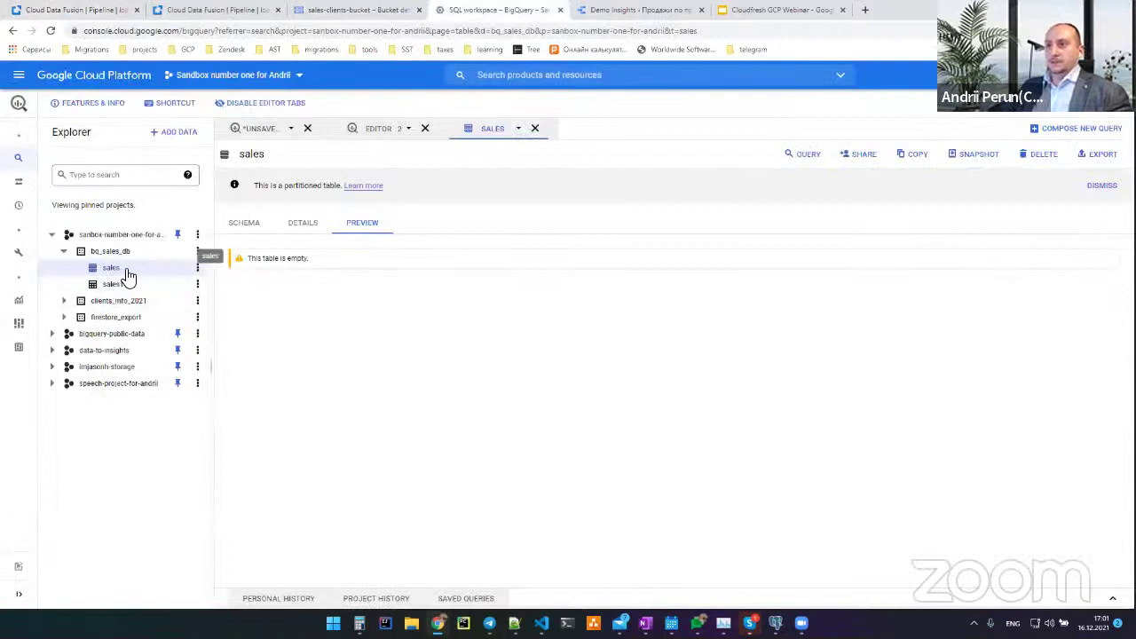
{"action": "left_click", "coordinate": [60, 36]}
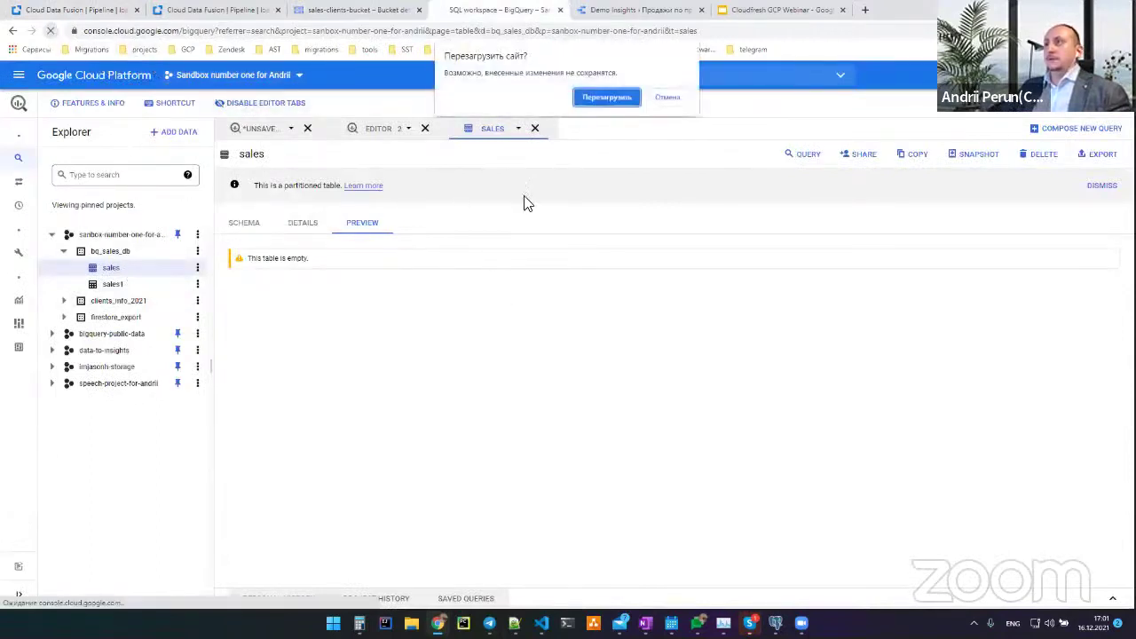
{"action": "left_click", "coordinate": [604, 95]}
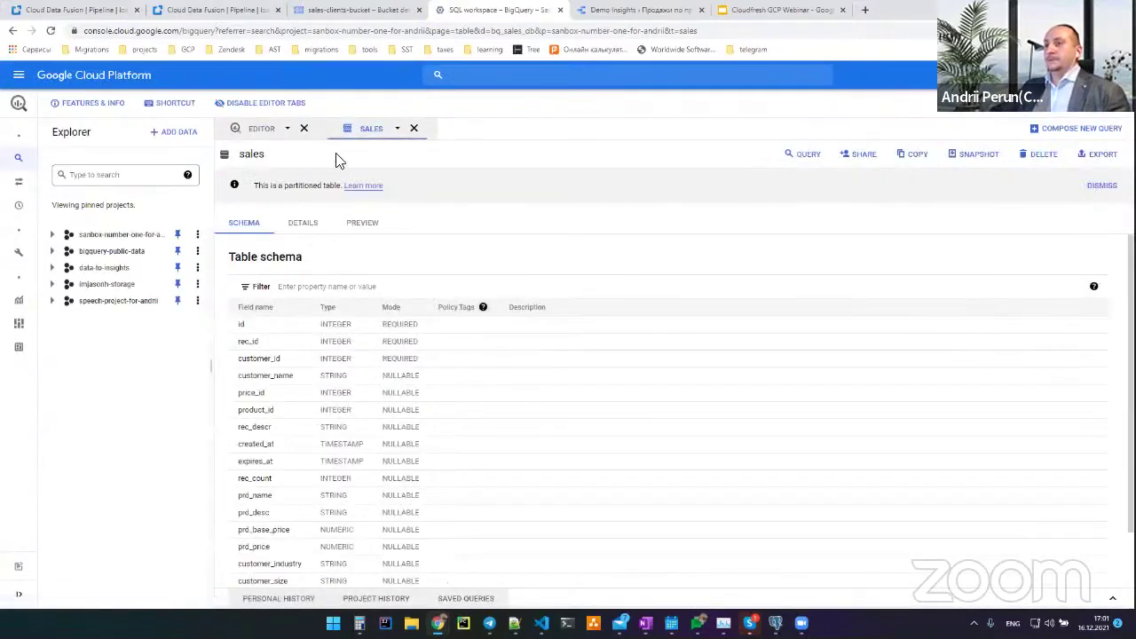
Preview the sales table's newly loaded rows, 1–100 of 195
{"action": "left_click", "coordinate": [371, 229]}
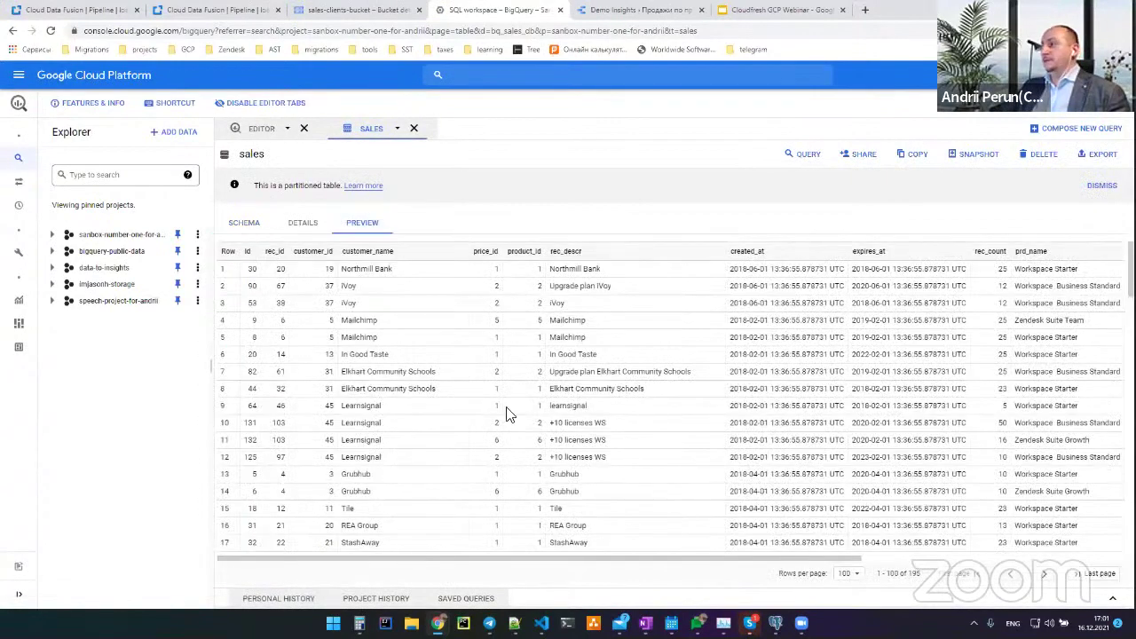
{"action": "left_click_drag", "start_coordinate": [591, 559], "coordinate": [854, 559]}
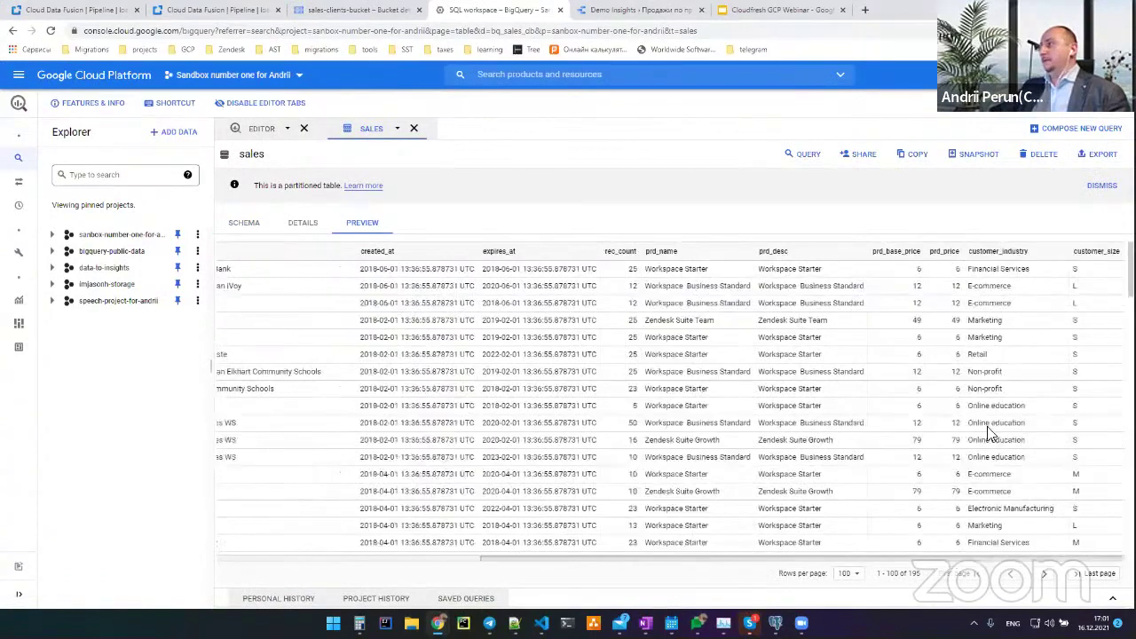
{"action": "mouse_move", "coordinate": [1028, 257]}
{"action": "left_mouse_down"}
{"action": "mouse_move", "coordinate": [1108, 253]}
{"action": "mouse_move", "coordinate": [1035, 261]}
{"action": "left_mouse_up"}
{"action": "left_click", "coordinate": [980, 263]}
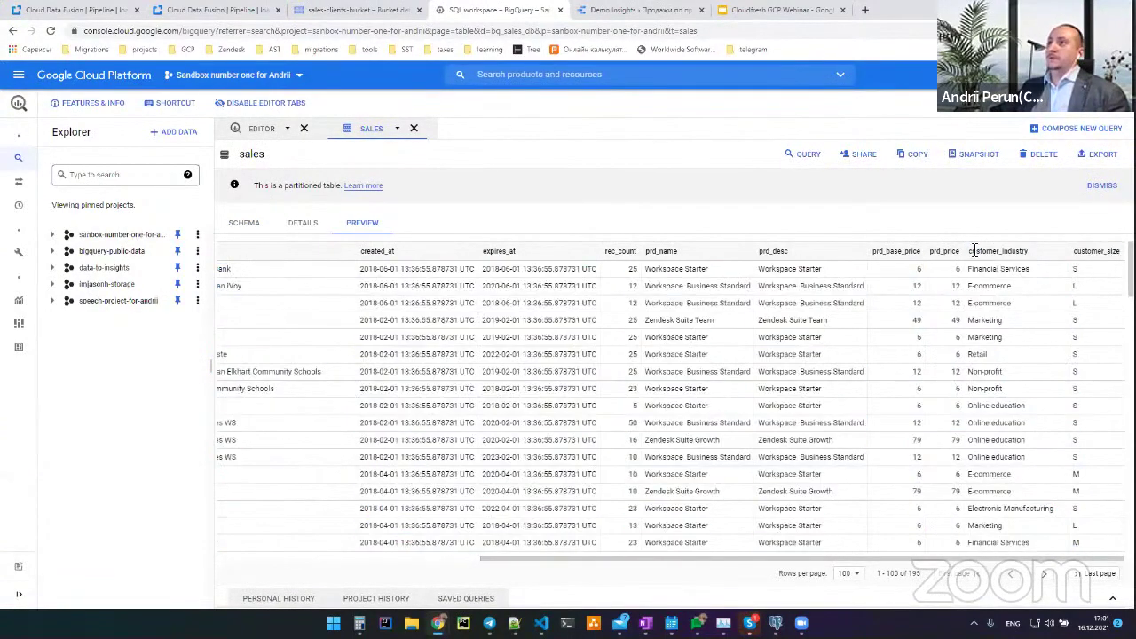
In the Demo Insights report, highlight the average-check and licence-count chart headings
{"action": "left_click", "coordinate": [619, 11]}
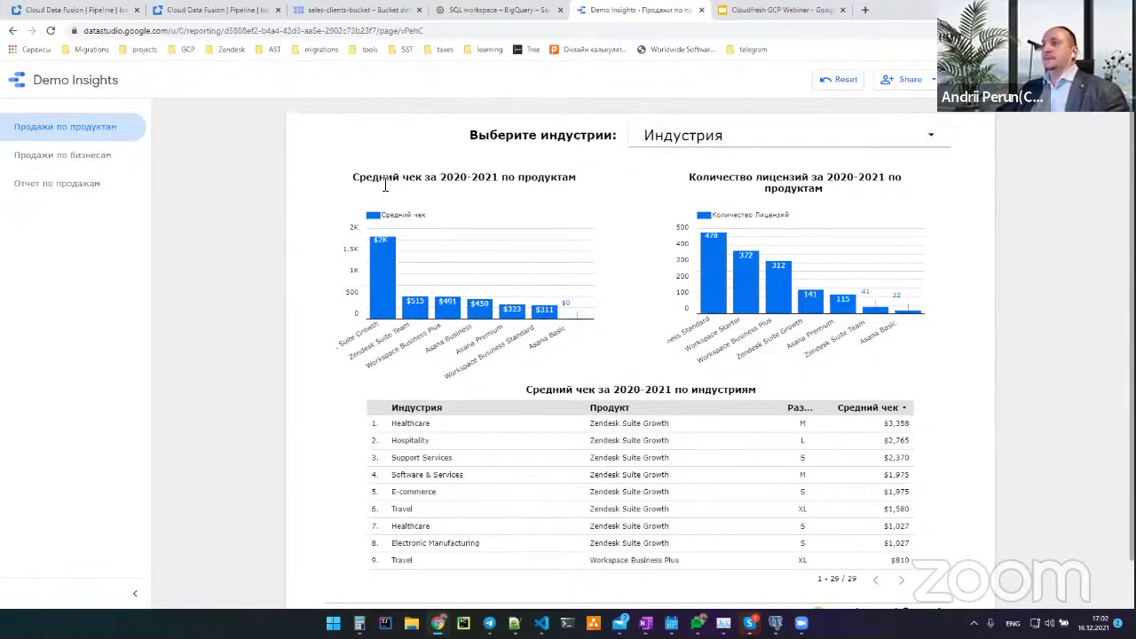
{"action": "left_click_drag", "start_coordinate": [390, 182], "coordinate": [543, 178]}
{"action": "left_click", "coordinate": [415, 177]}
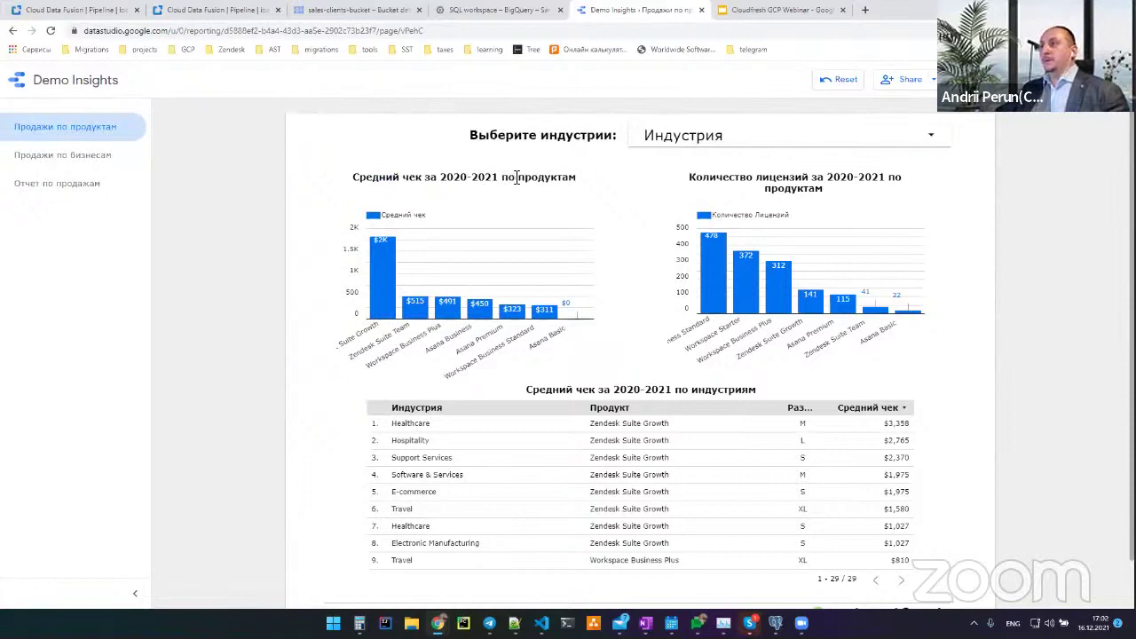
{"action": "left_click_drag", "start_coordinate": [689, 178], "coordinate": [870, 193]}
{"action": "left_click", "coordinate": [768, 269]}
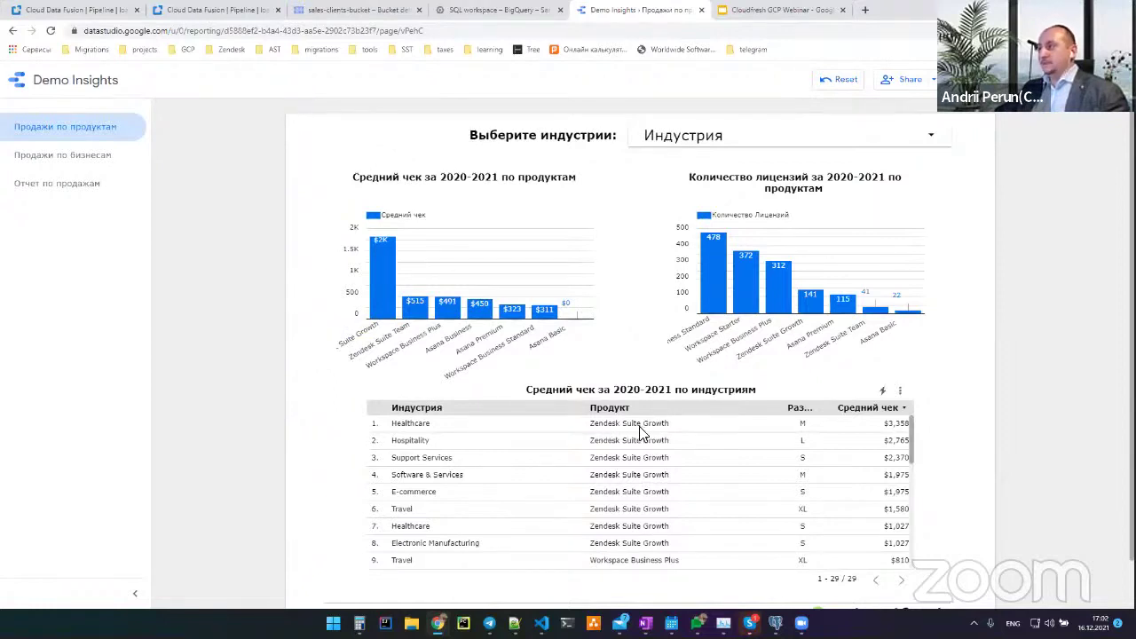
Highlight Healthcare in the industry table, then open the Индустрия filter list
{"action": "left_click_drag", "start_coordinate": [431, 423], "coordinate": [390, 423]}
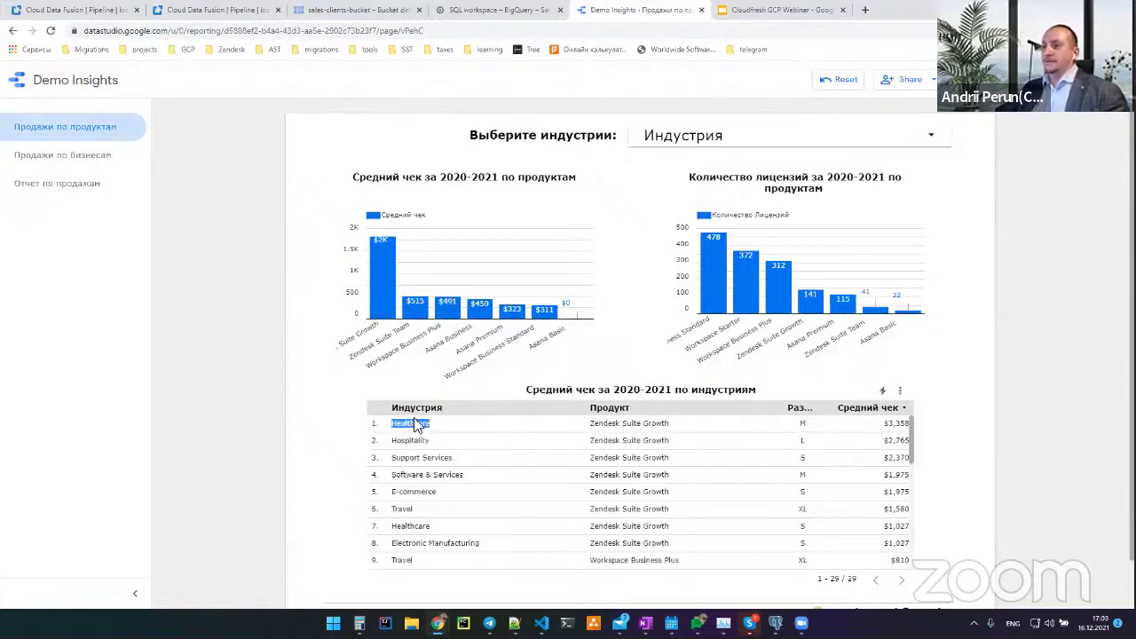
{"action": "left_click", "coordinate": [806, 429]}
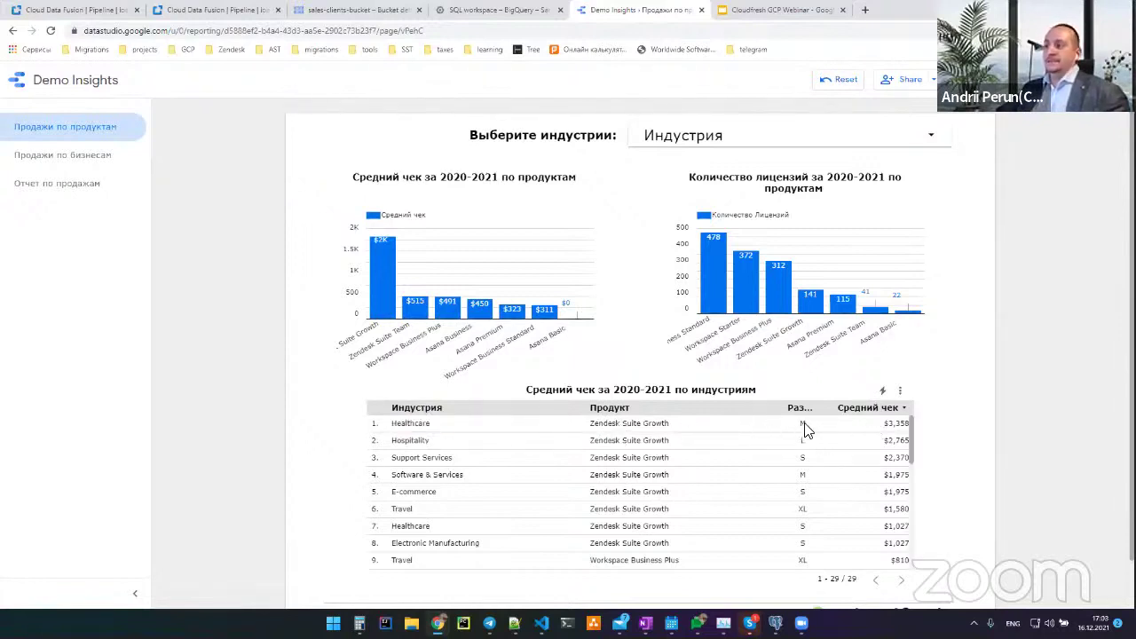
{"action": "left_click", "coordinate": [750, 142]}
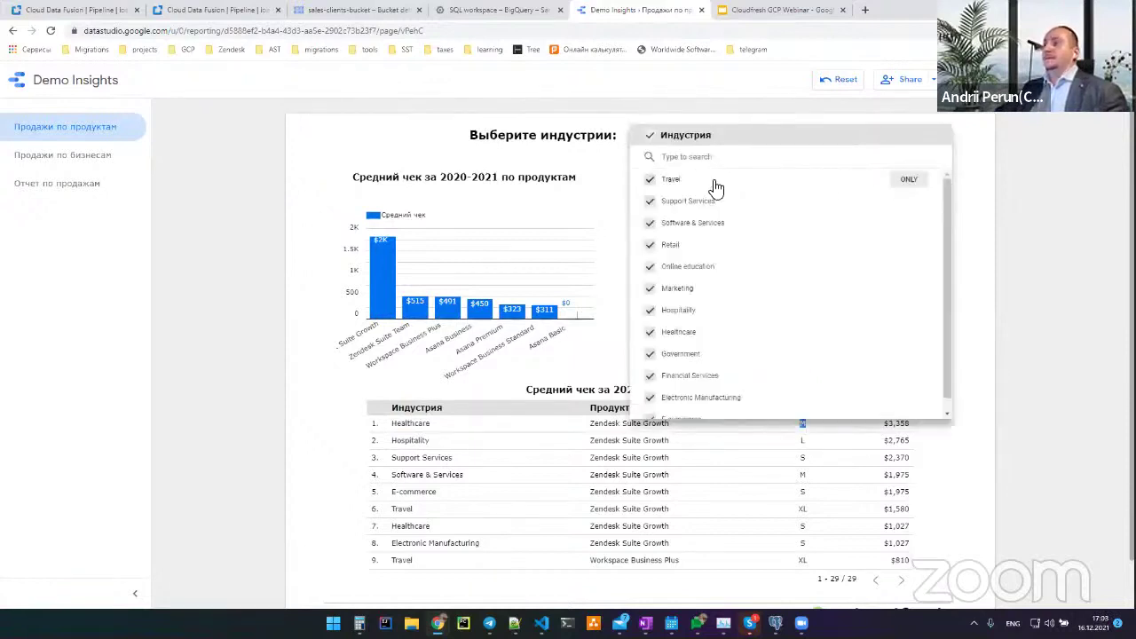
Filter the report to the Support Services industry only
{"action": "left_click", "coordinate": [650, 135]}
{"action": "left_click", "coordinate": [650, 201]}
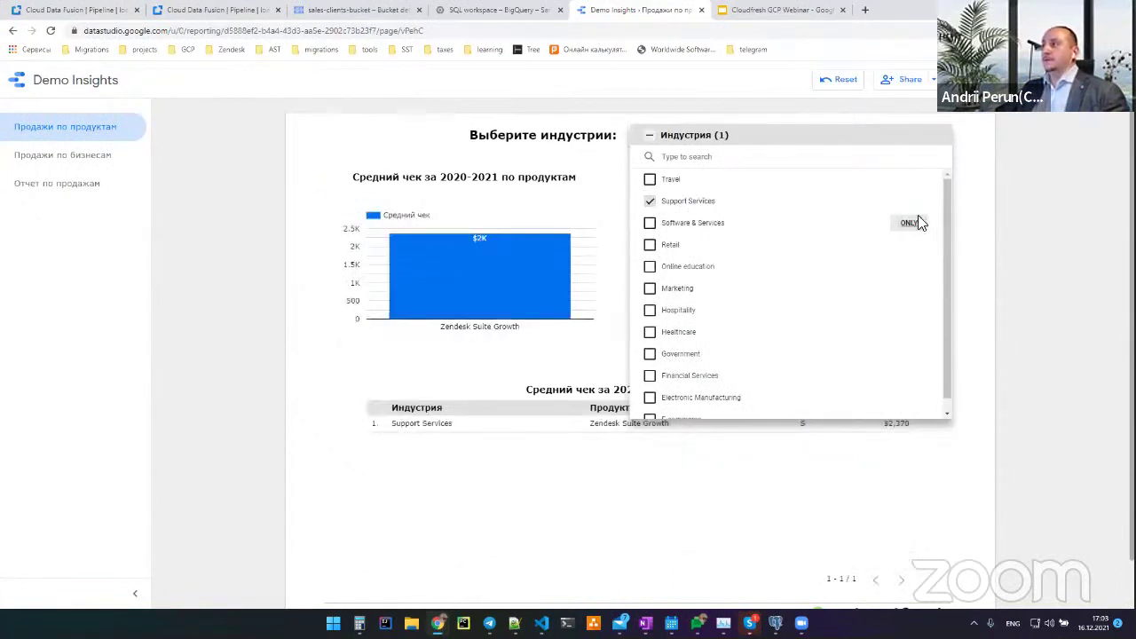
{"action": "left_click", "coordinate": [971, 256]}
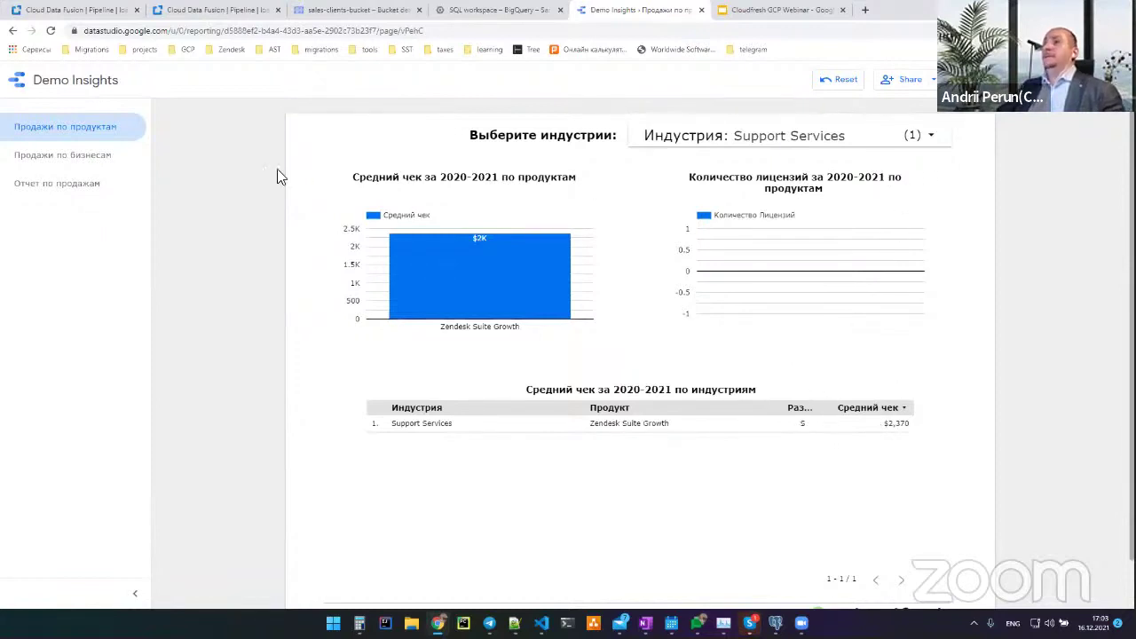
Add Retail to the industry filter, then reselect all industries
{"action": "left_click", "coordinate": [842, 145]}
{"action": "left_click", "coordinate": [650, 246]}
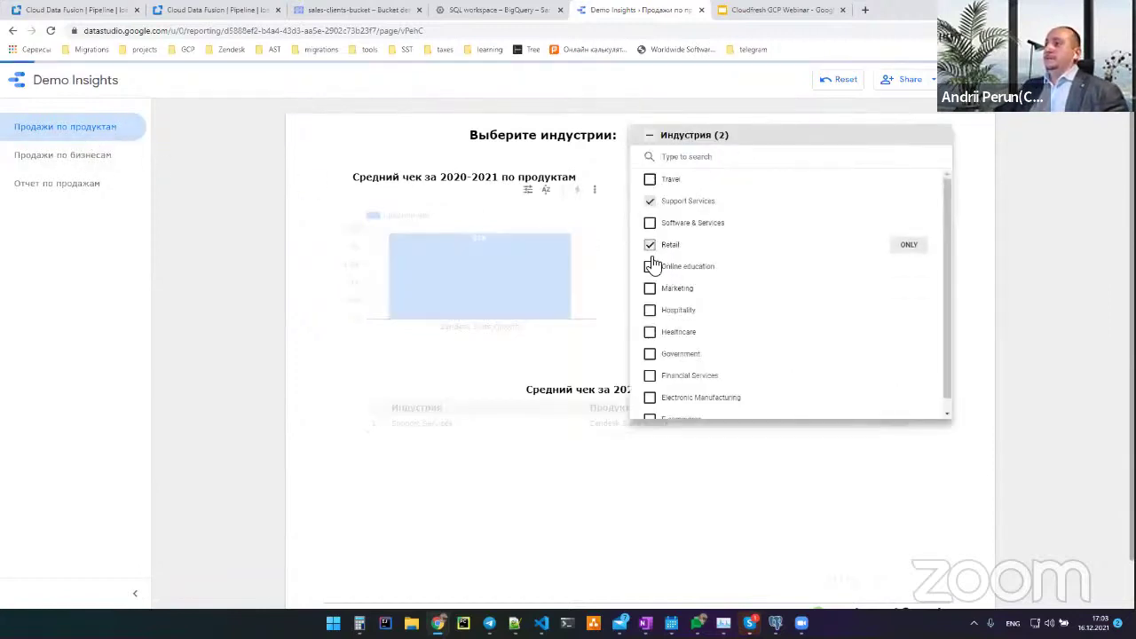
{"action": "left_click", "coordinate": [649, 135]}
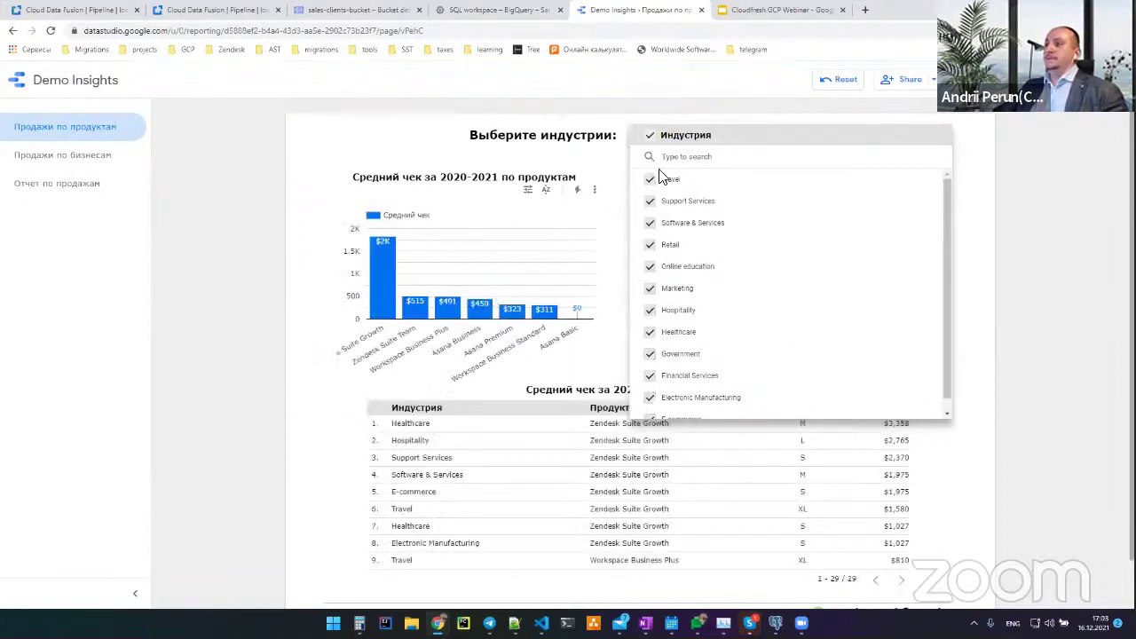
{"action": "left_click", "coordinate": [724, 155]}
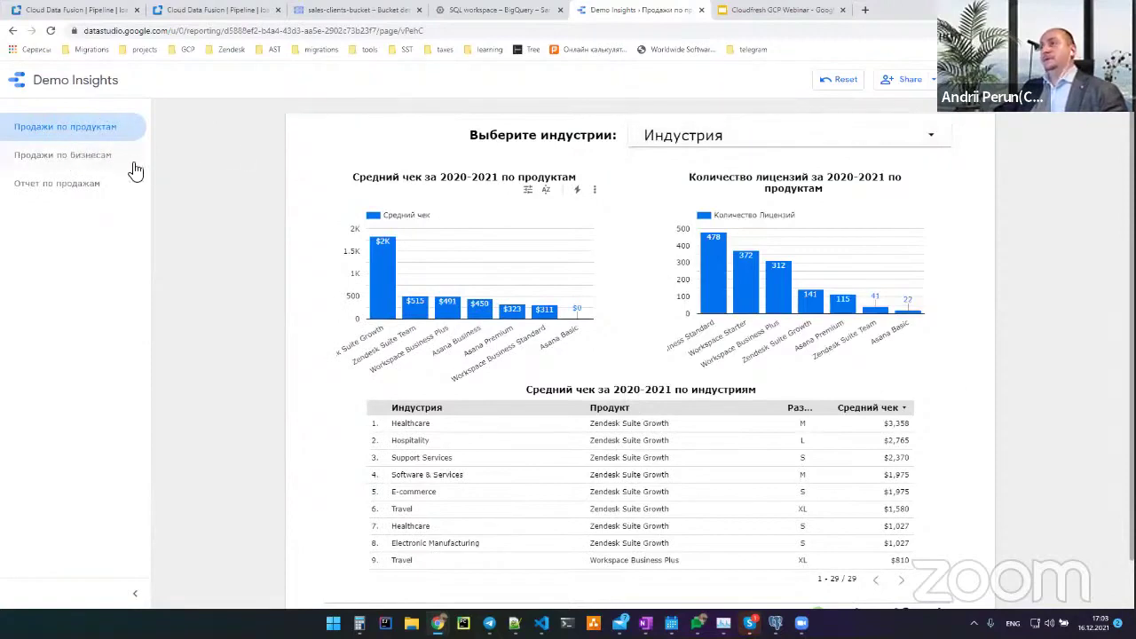
Go to the Продажи по бизнесам page and scroll to its industry and company-size pie charts
{"action": "left_click", "coordinate": [73, 164]}
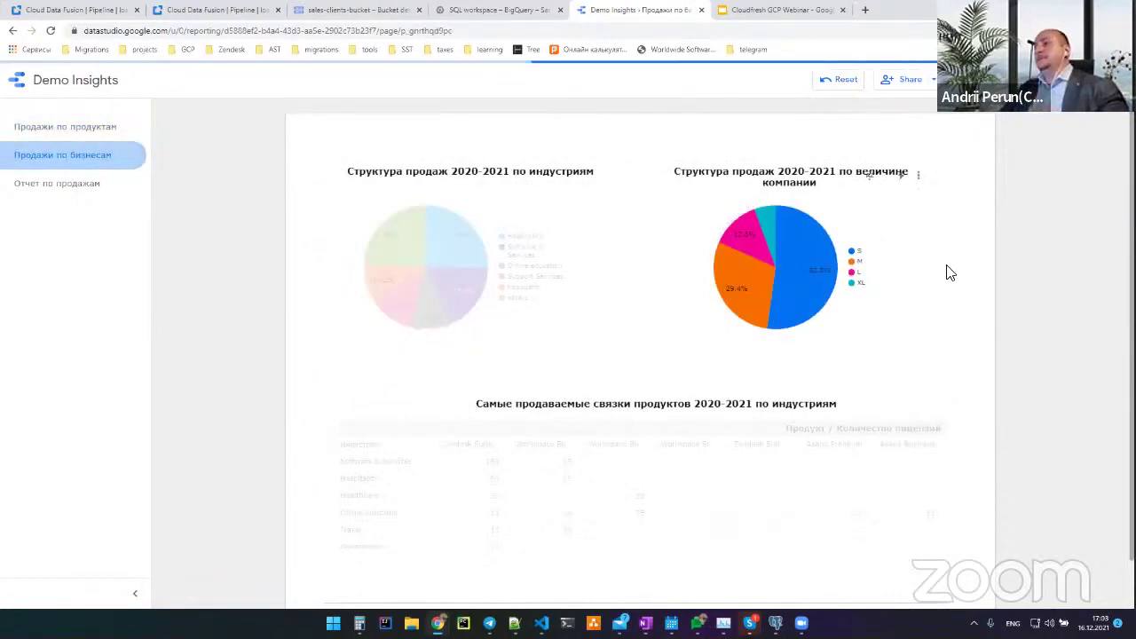
{"action": "scroll", "coordinate": [951, 266], "scroll_direction": "down", "scroll_amount": 2}
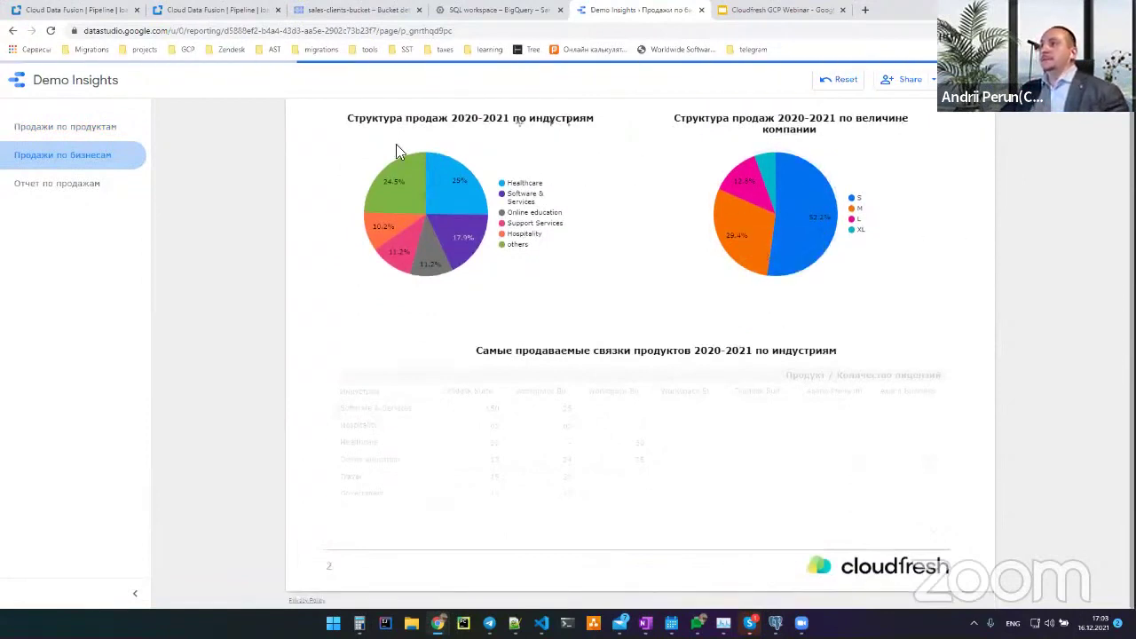
{"action": "mouse_move", "coordinate": [390, 182]}
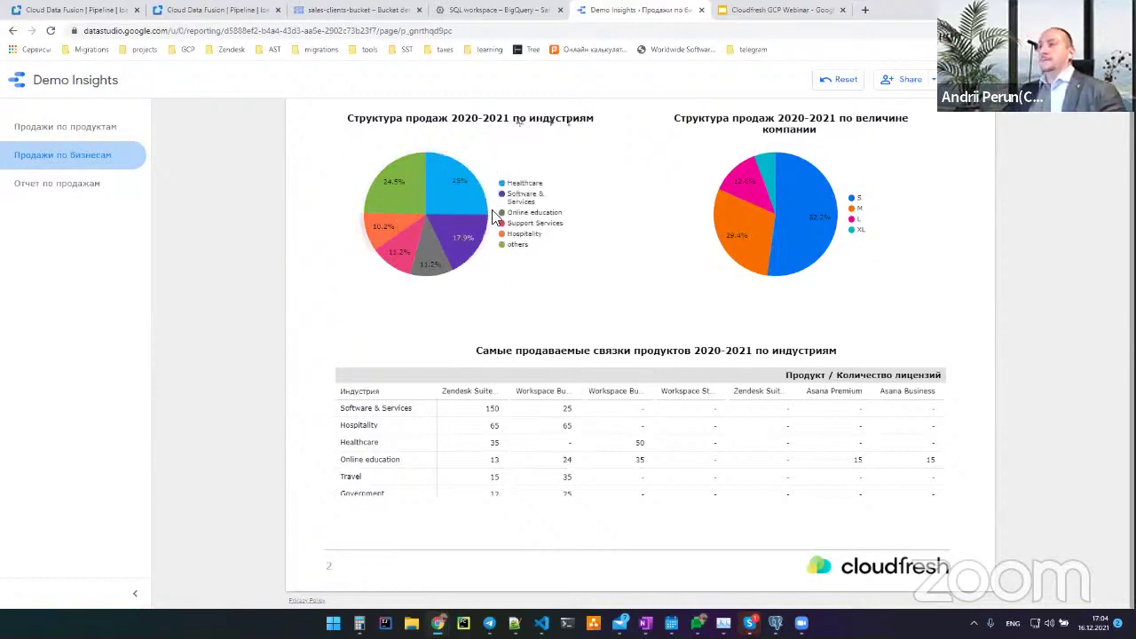
{"action": "mouse_move", "coordinate": [480, 200]}
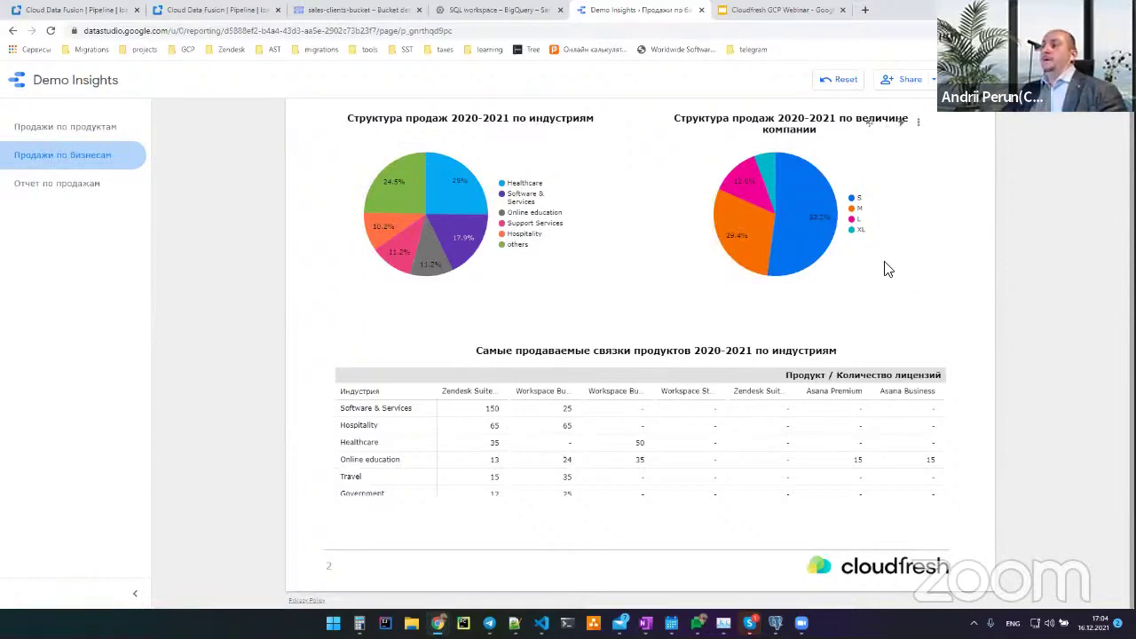
{"action": "mouse_move", "coordinate": [788, 222]}
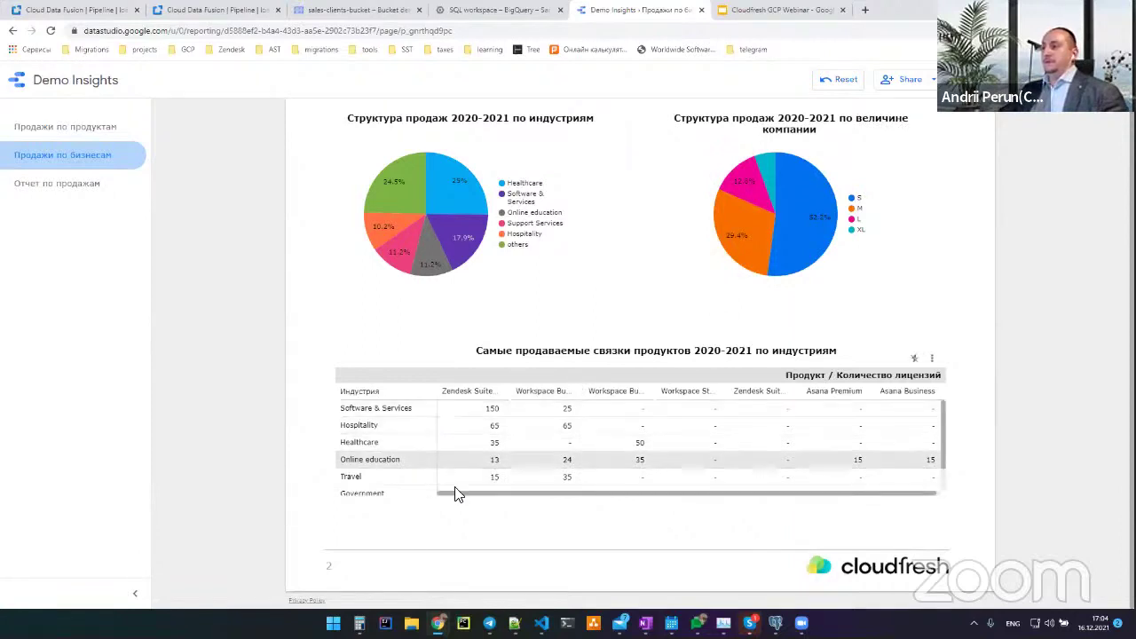
{"action": "scroll", "coordinate": [580, 449], "scroll_direction": "down", "scroll_amount": 1}
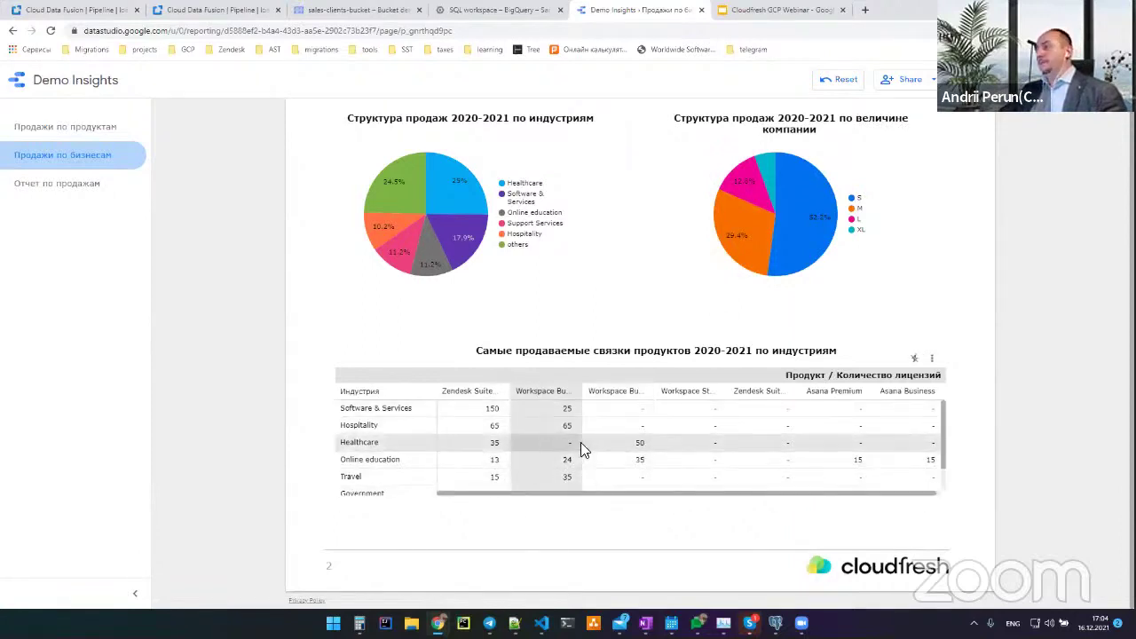
{"action": "scroll", "coordinate": [564, 440], "scroll_direction": "up", "scroll_amount": 1}
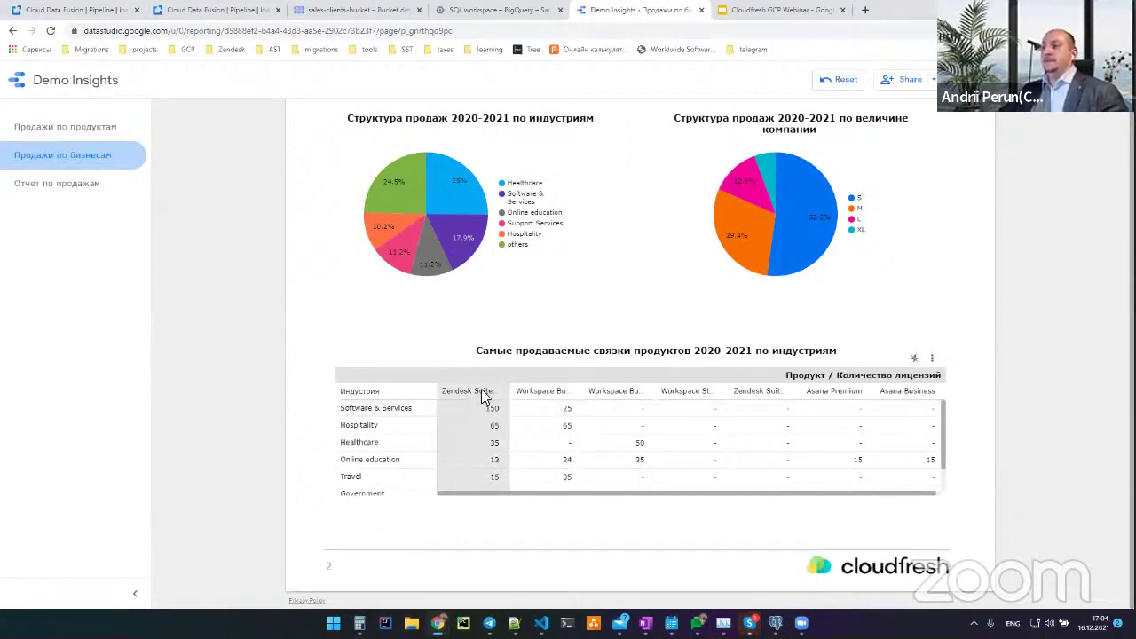
{"action": "left_click_drag", "start_coordinate": [702, 353], "coordinate": [751, 352]}
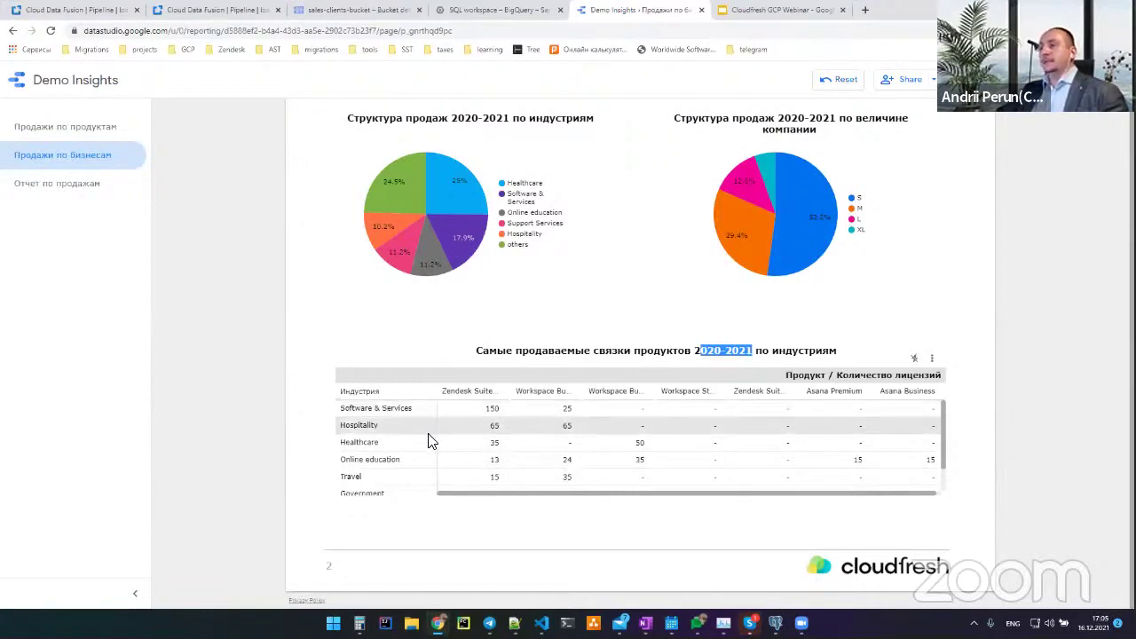
{"action": "scroll", "coordinate": [435, 442], "scroll_direction": "down", "scroll_amount": 2}
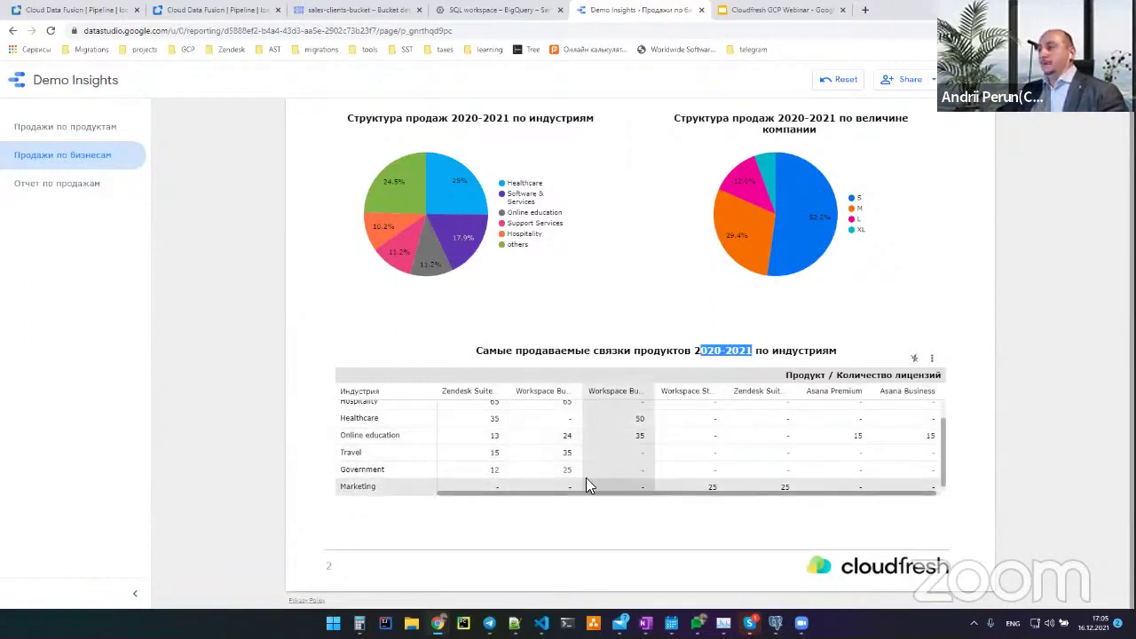
On the Отчет по продажам page, filter Продукт to Zendesk Suite Team and Zendesk Suite Growth only
{"action": "left_click", "coordinate": [59, 182]}
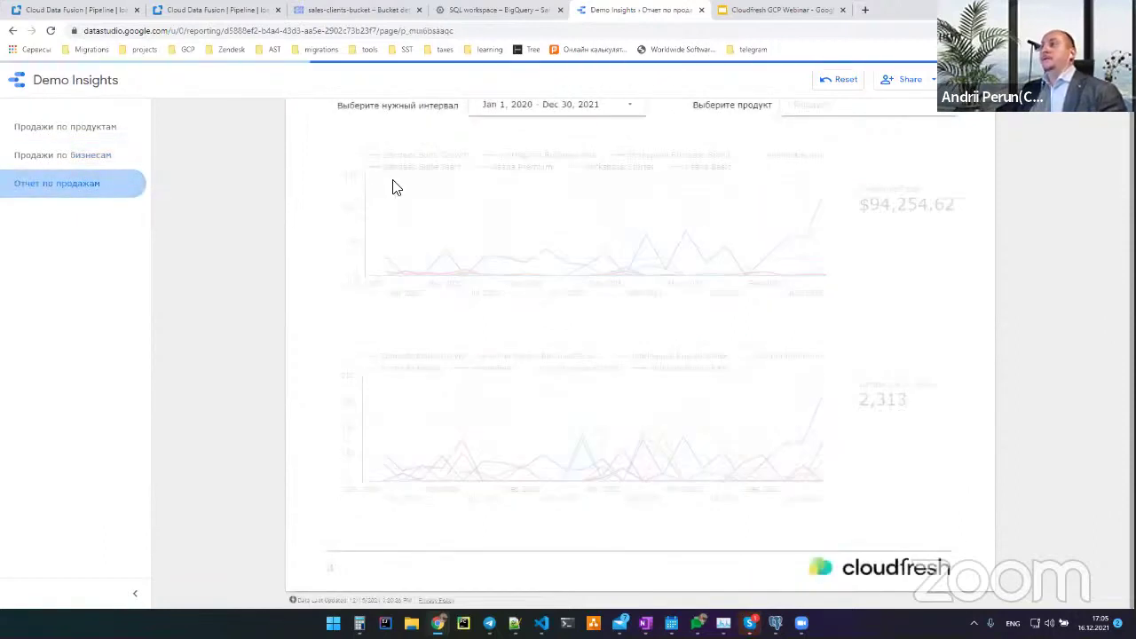
{"action": "scroll", "coordinate": [337, 177], "scroll_direction": "up", "scroll_amount": 1}
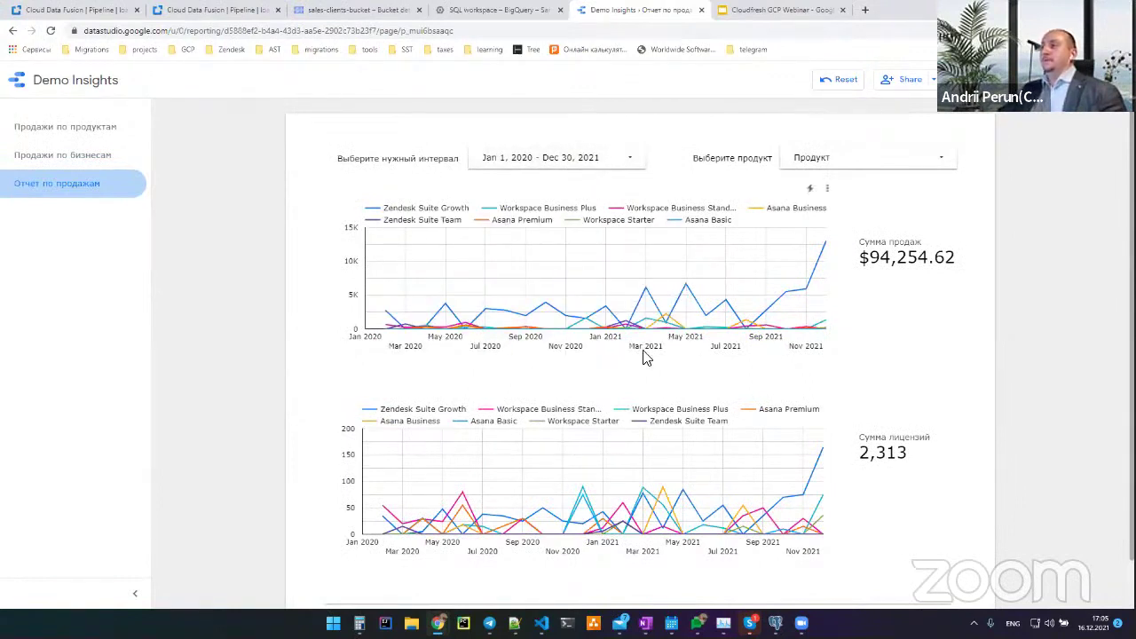
{"action": "left_click", "coordinate": [885, 162]}
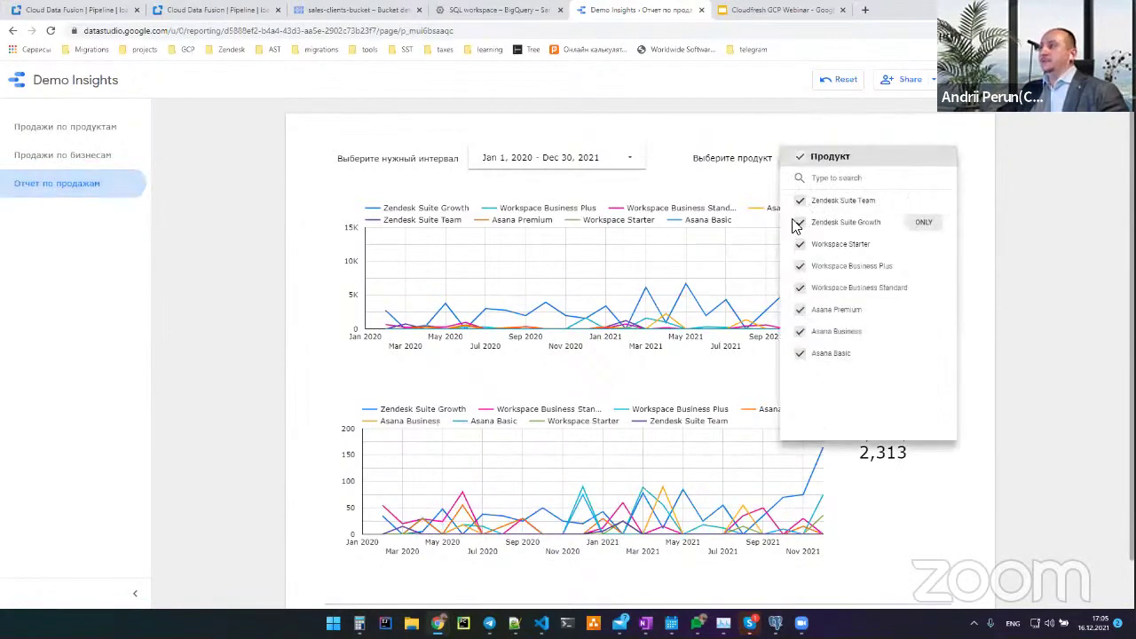
{"action": "left_click", "coordinate": [798, 262]}
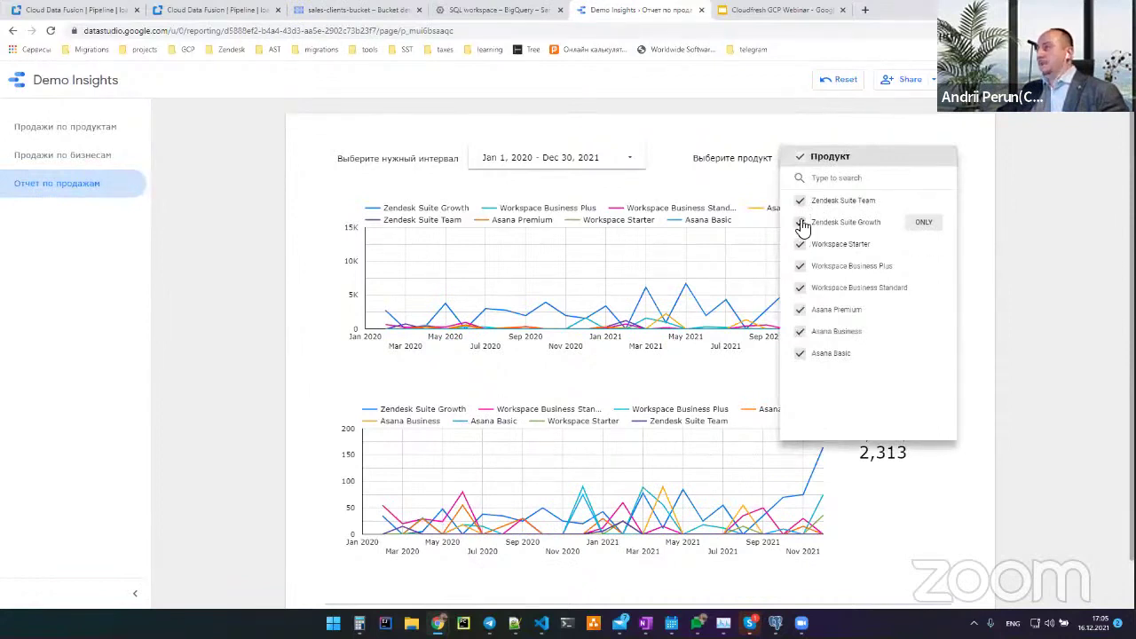
{"action": "left_click", "coordinate": [800, 244]}
{"action": "left_click", "coordinate": [799, 266]}
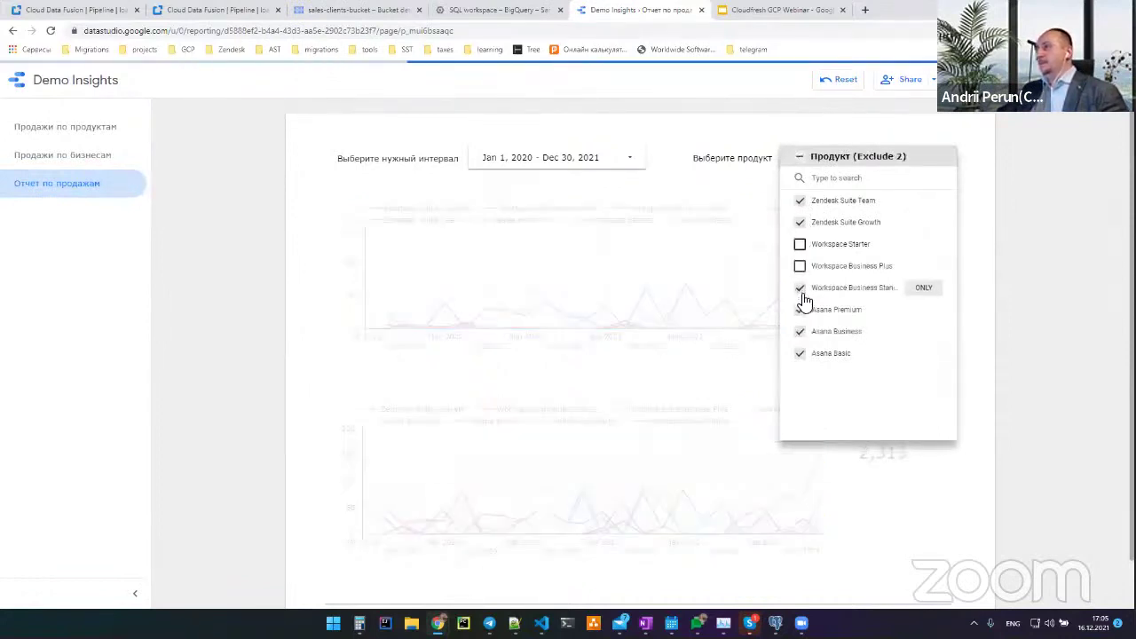
{"action": "left_click", "coordinate": [799, 287]}
{"action": "left_click", "coordinate": [799, 310]}
{"action": "left_click", "coordinate": [800, 331]}
{"action": "left_click", "coordinate": [799, 356]}
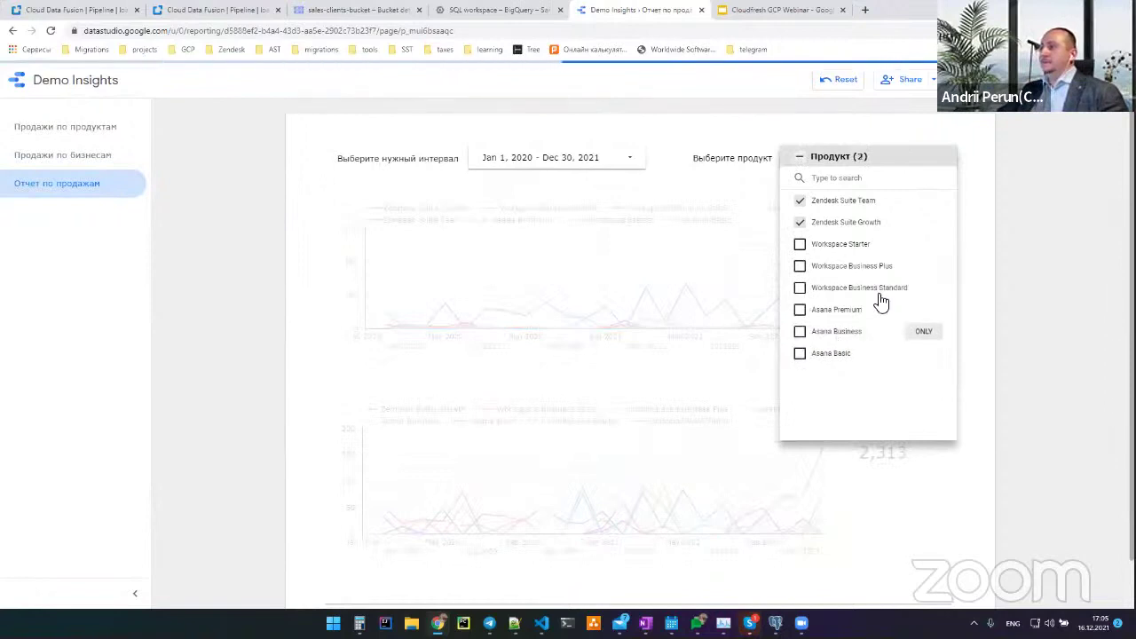
{"action": "left_click", "coordinate": [971, 137]}
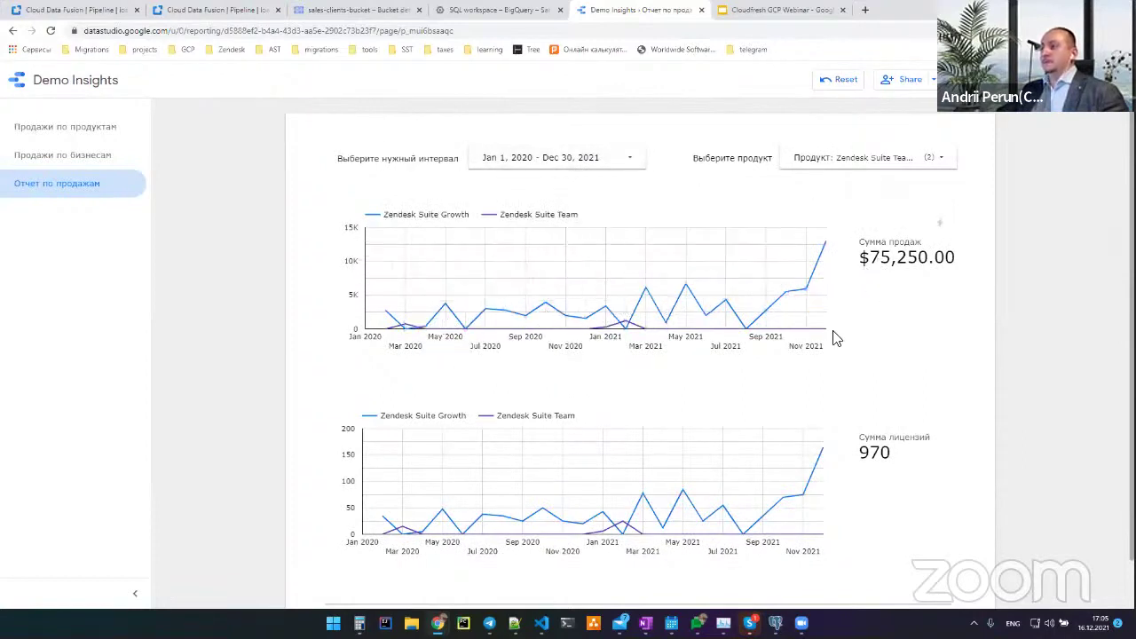
Set the sales report date range to start on Jun 25, 2020, ending Dec 30, 2021
{"action": "left_click", "coordinate": [530, 168]}
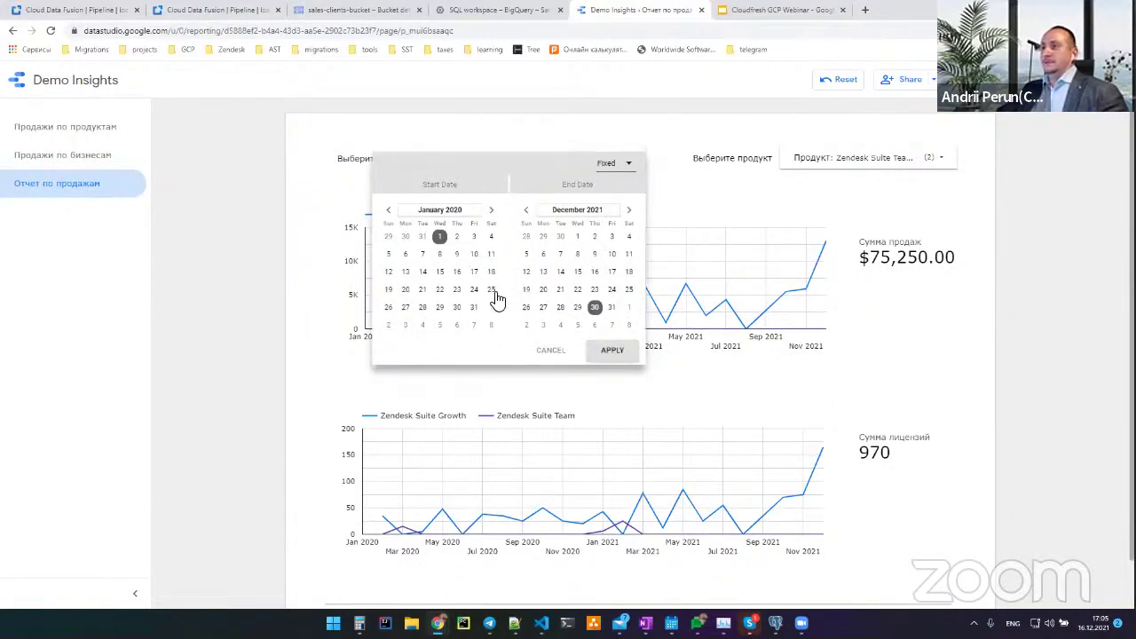
{"action": "left_click", "coordinate": [494, 210]}
{"action": "left_click", "coordinate": [493, 210]}
{"action": "left_click", "coordinate": [494, 210]}
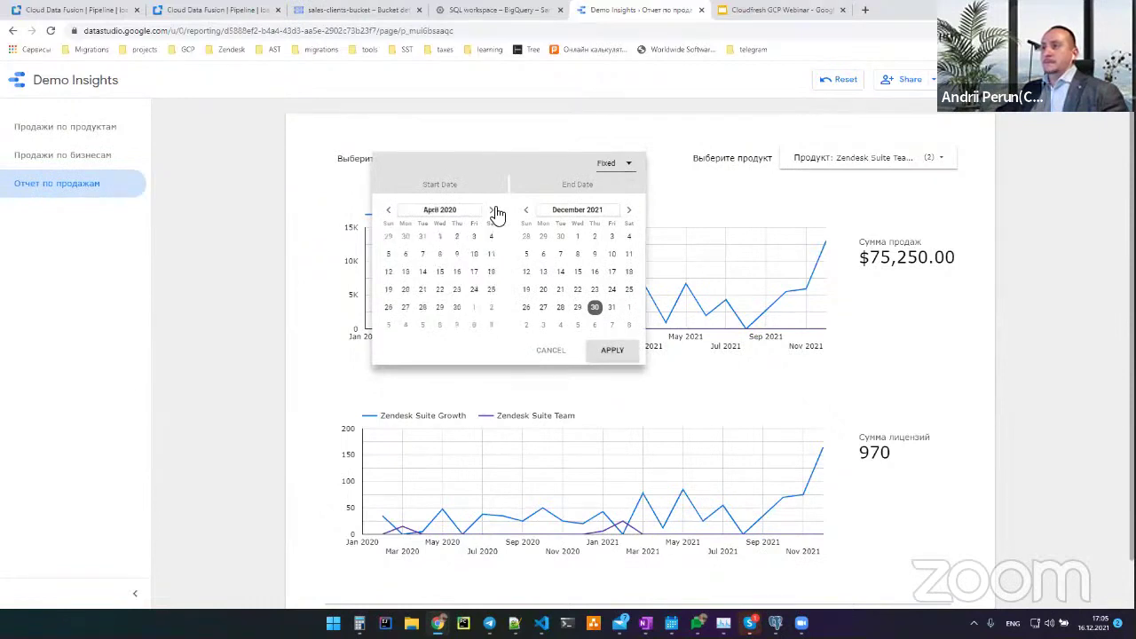
{"action": "left_click", "coordinate": [494, 210]}
{"action": "left_click", "coordinate": [494, 210]}
{"action": "left_click", "coordinate": [457, 290]}
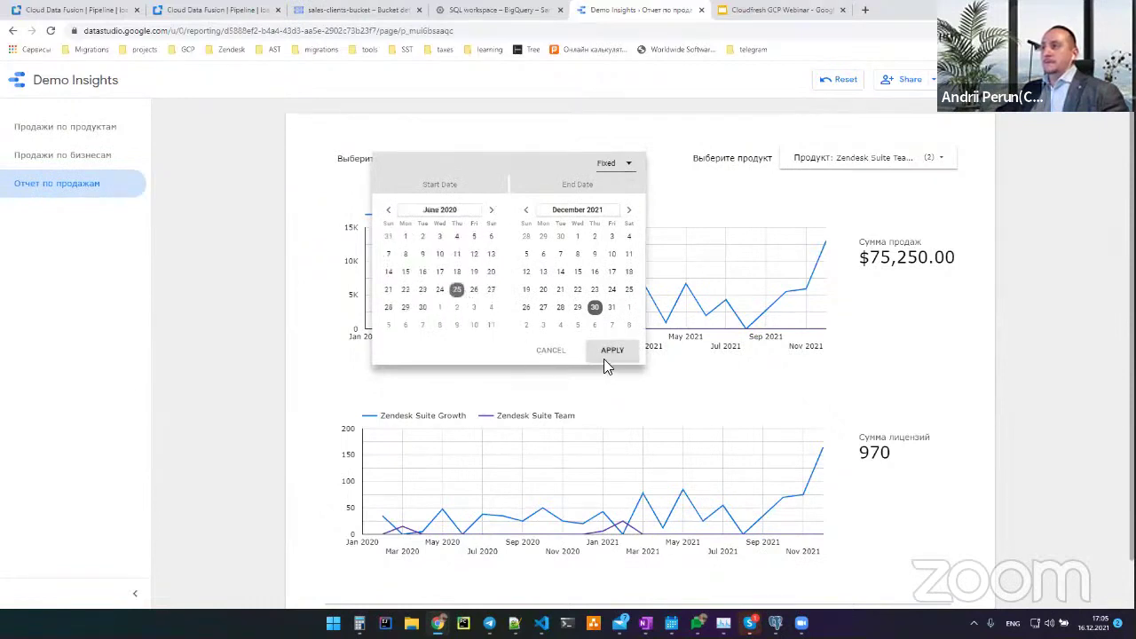
{"action": "left_click", "coordinate": [614, 350]}
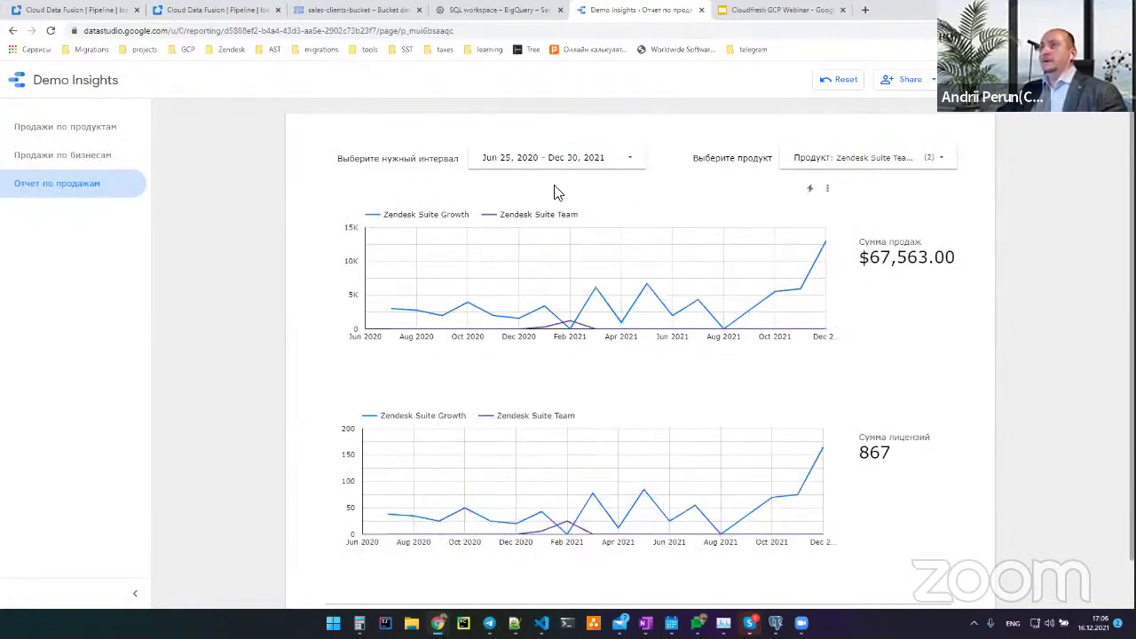
{"action": "left_click", "coordinate": [202, 9]}
Review the test_for_demo pipeline's successful 195-record run, then view the sales-clients-bucket page
{"action": "left_click", "coordinate": [89, 10]}
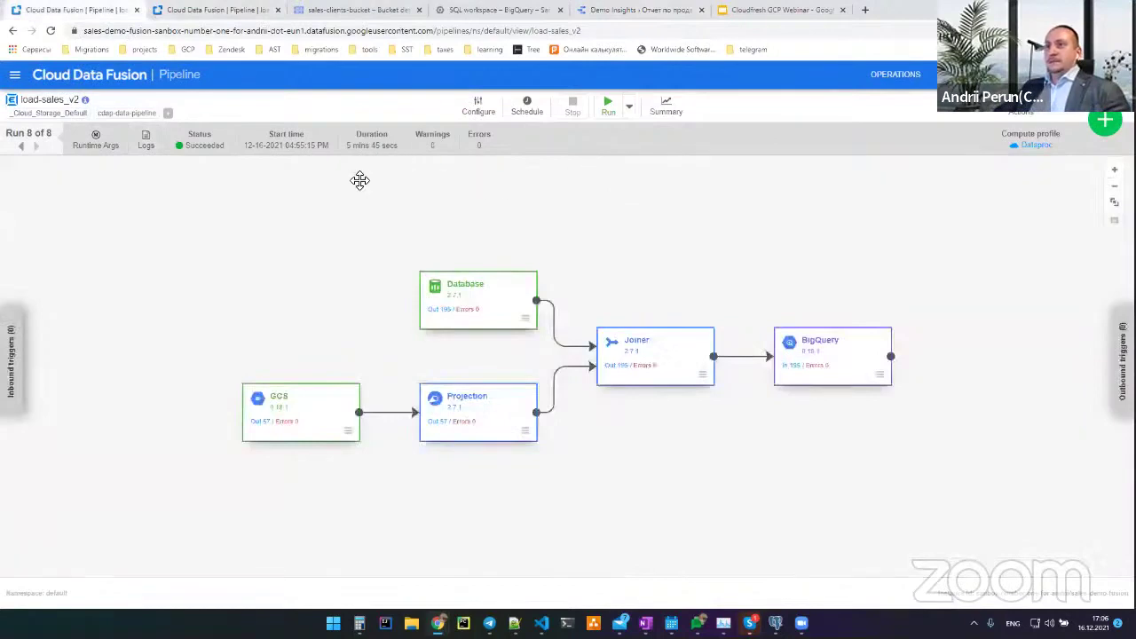
{"action": "left_click", "coordinate": [115, 77]}
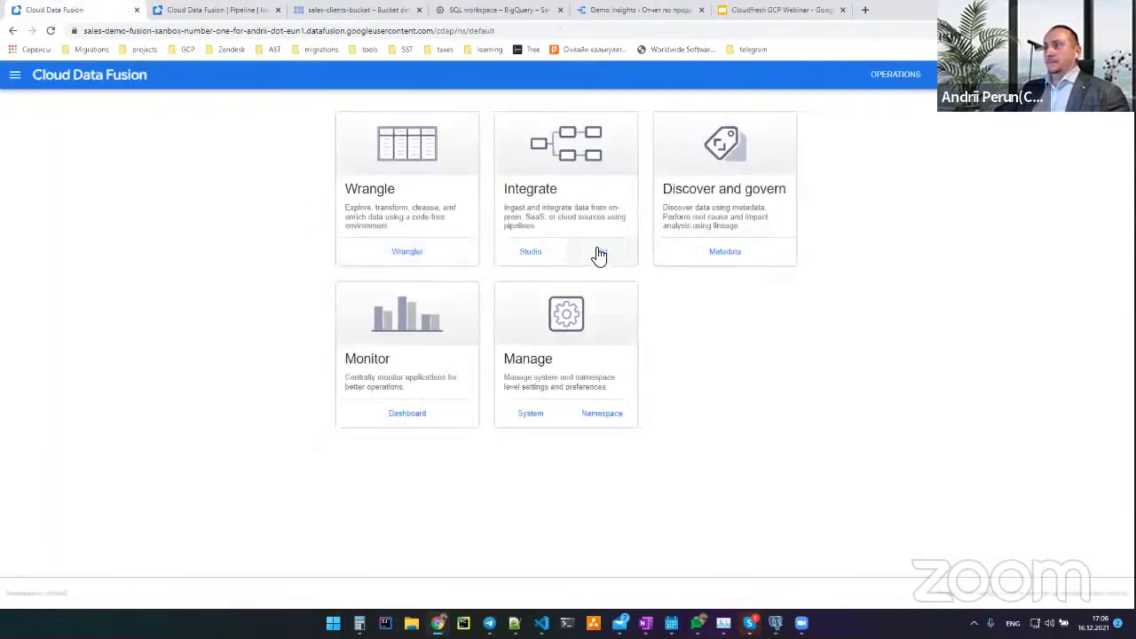
{"action": "left_click", "coordinate": [600, 253]}
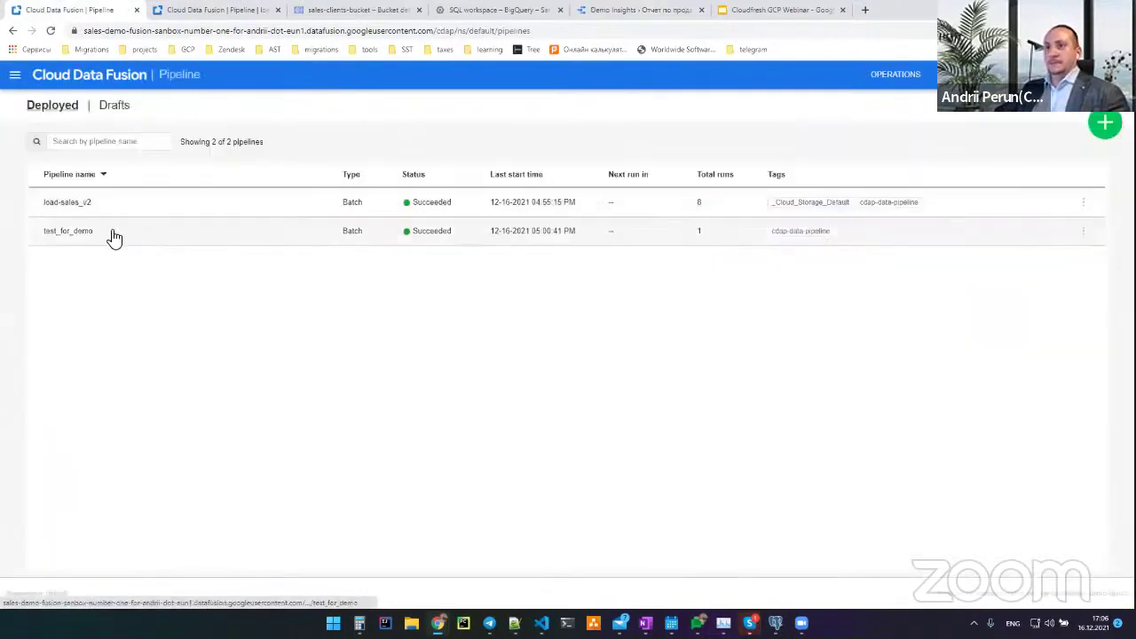
{"action": "left_click", "coordinate": [397, 234]}
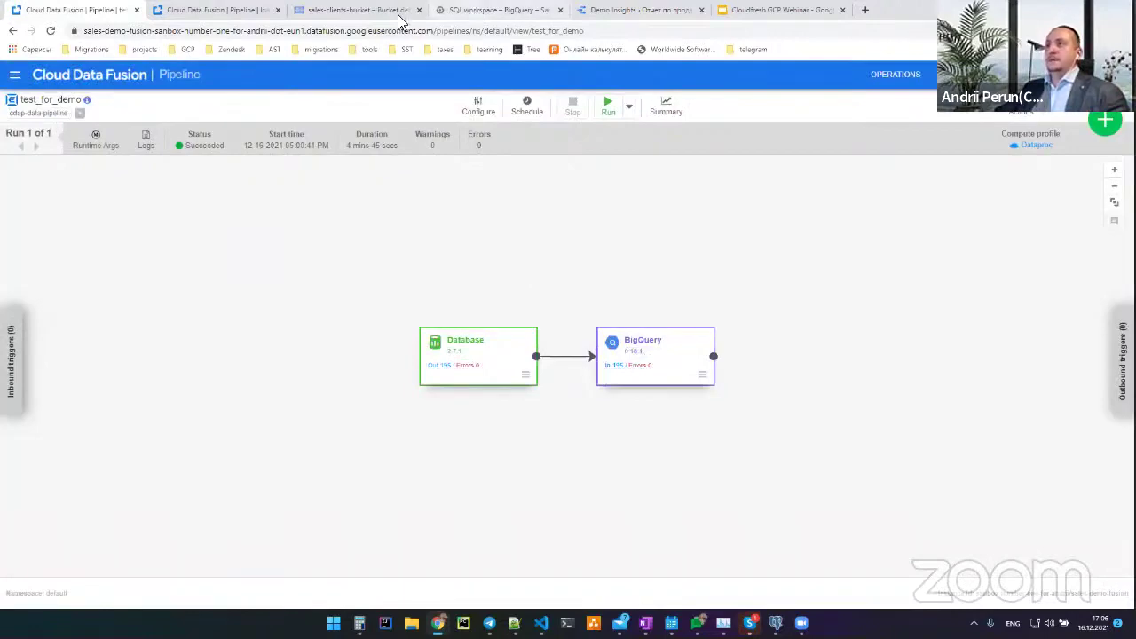
{"action": "left_click", "coordinate": [364, 12]}
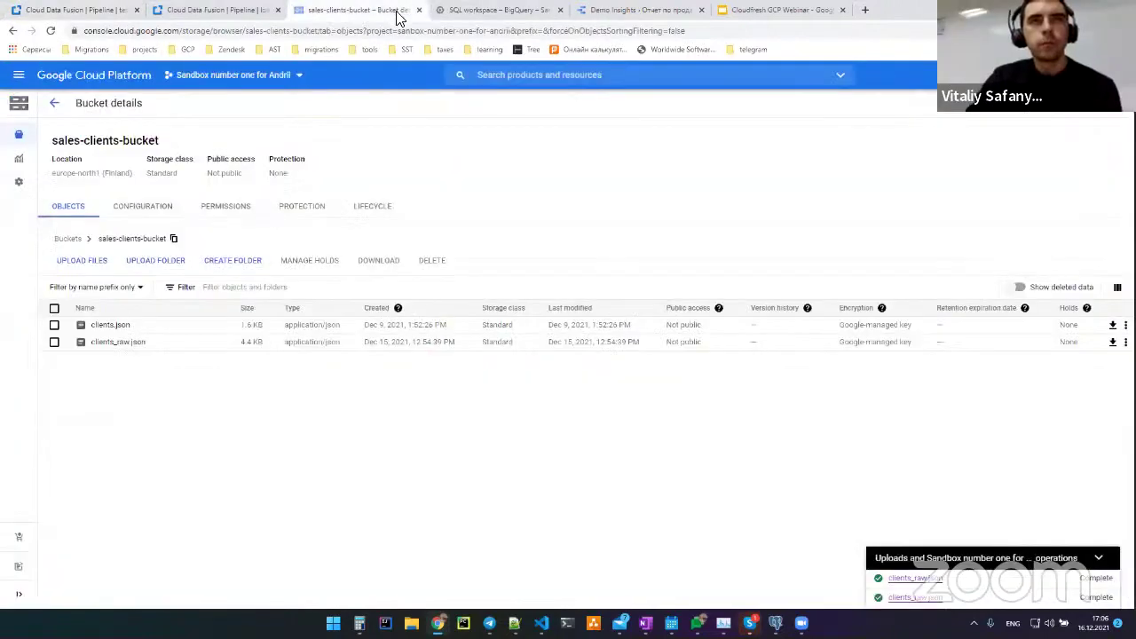
In the BigQuery Explorer, open the sales2 table under sandbox's bq_sales_db
{"action": "left_click", "coordinate": [470, 12]}
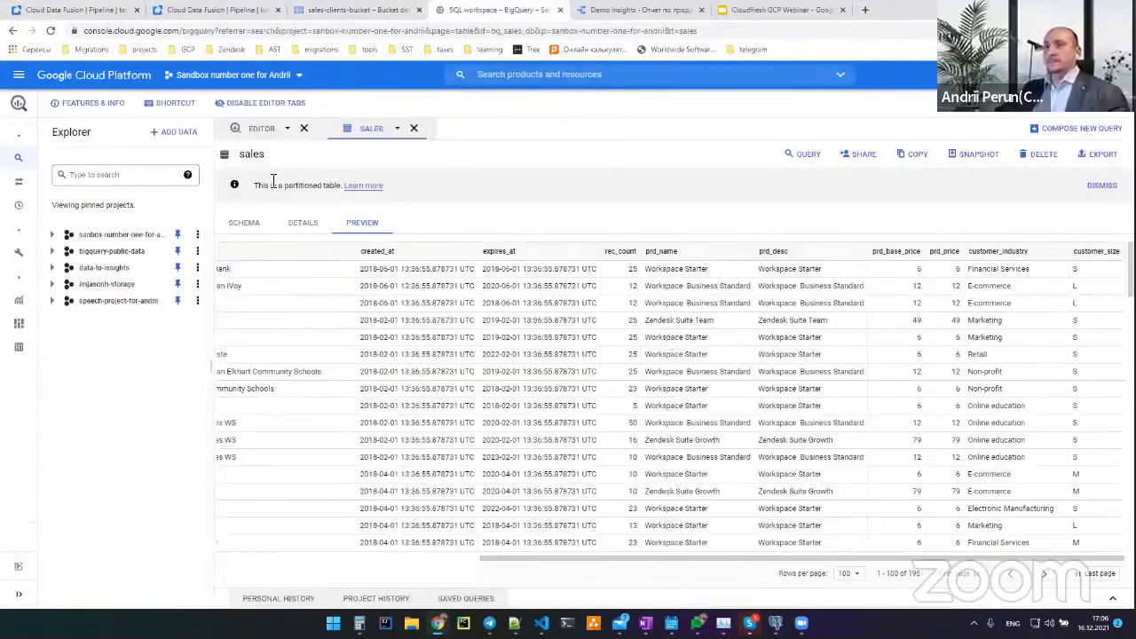
{"action": "left_click", "coordinate": [54, 235]}
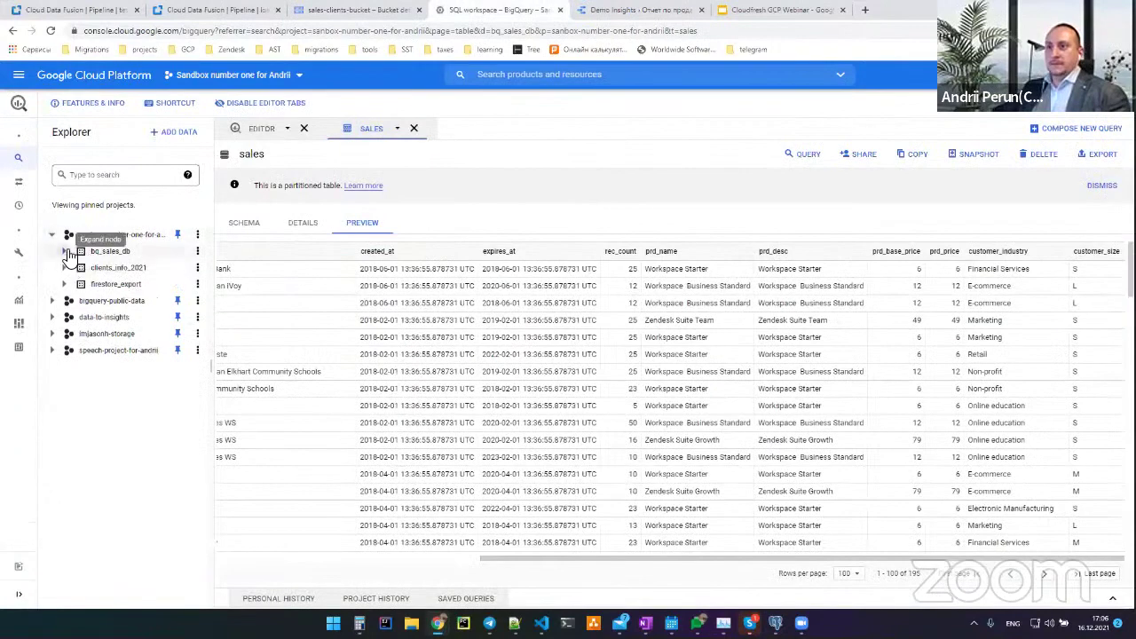
{"action": "left_click", "coordinate": [69, 253]}
{"action": "left_click", "coordinate": [124, 303]}
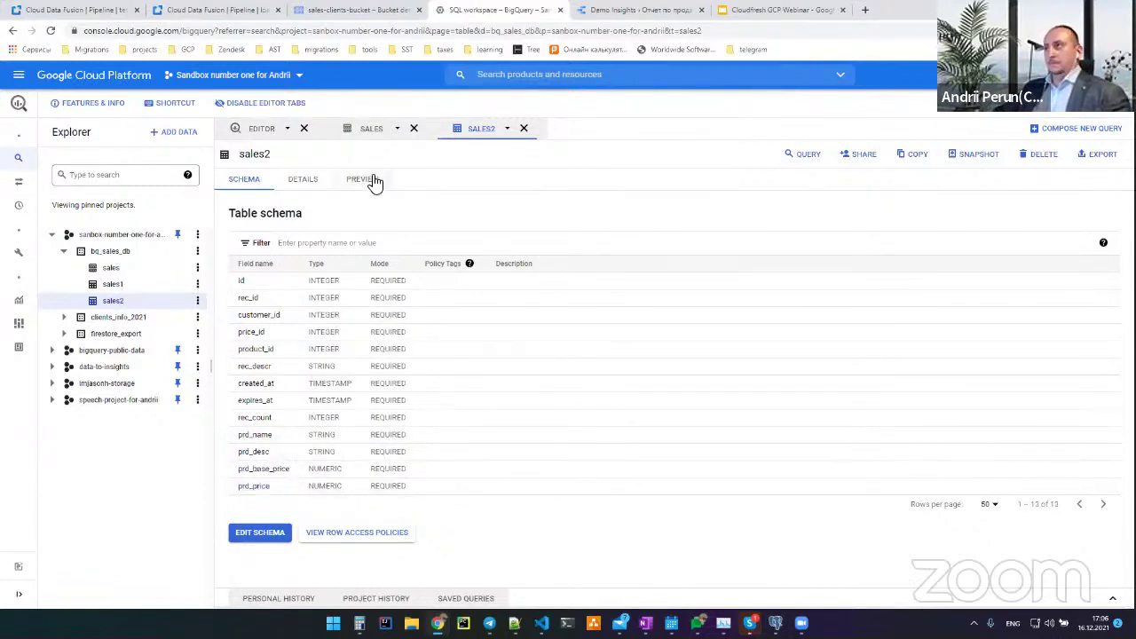
Preview sales2 and confirm it holds 195 rows
{"action": "left_click", "coordinate": [371, 182]}
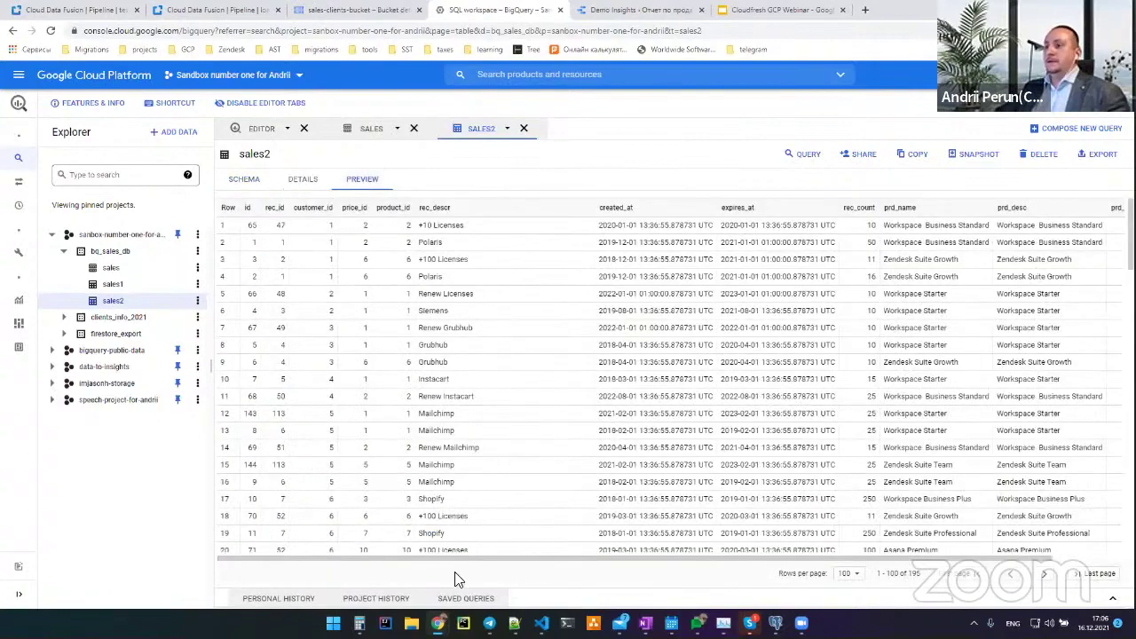
{"action": "left_click_drag", "start_coordinate": [471, 557], "coordinate": [777, 574]}
{"action": "scroll", "coordinate": [355, 519], "scroll_direction": "left", "scroll_amount": 2}
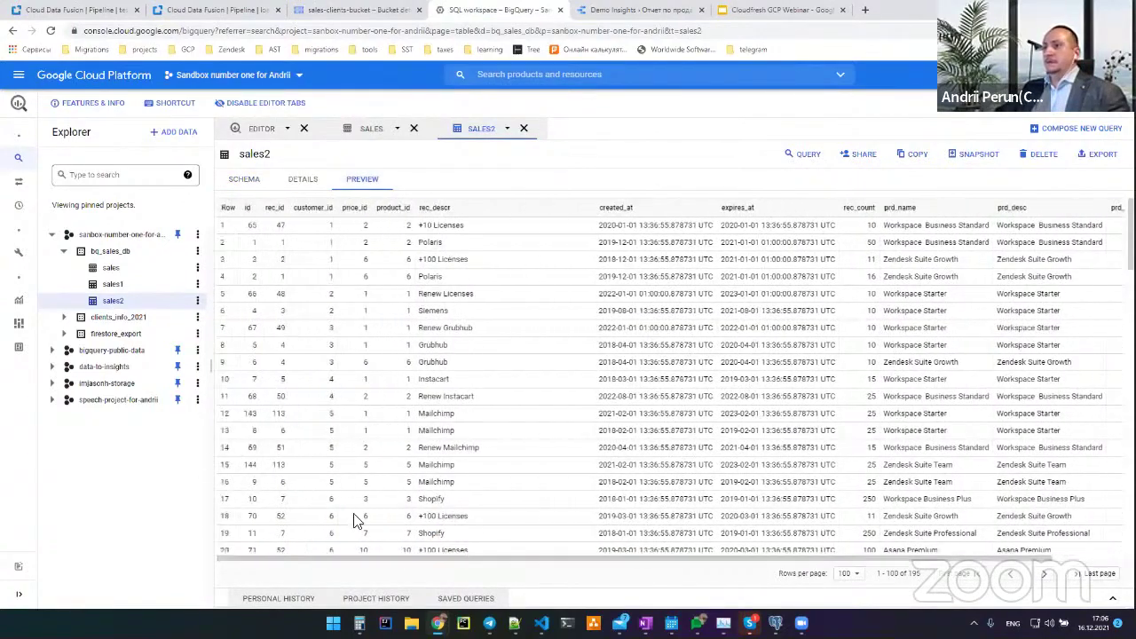
{"action": "scroll", "coordinate": [406, 373], "scroll_direction": "down", "scroll_amount": 14}
{"action": "scroll", "coordinate": [411, 362], "scroll_direction": "down", "scroll_amount": 2}
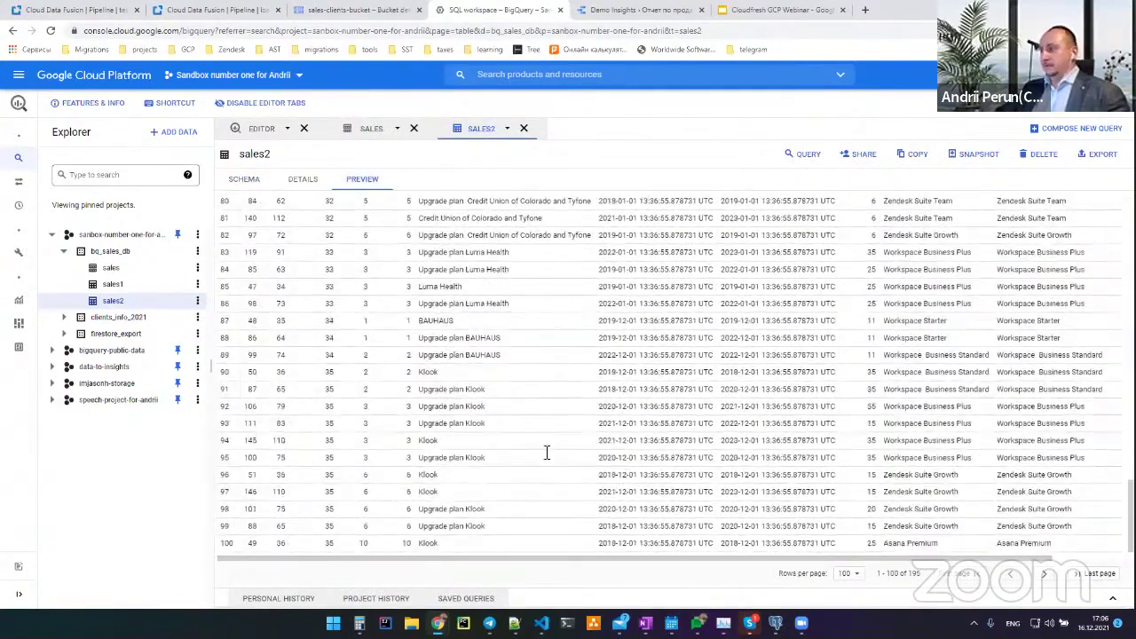
{"action": "left_click", "coordinate": [918, 575]}
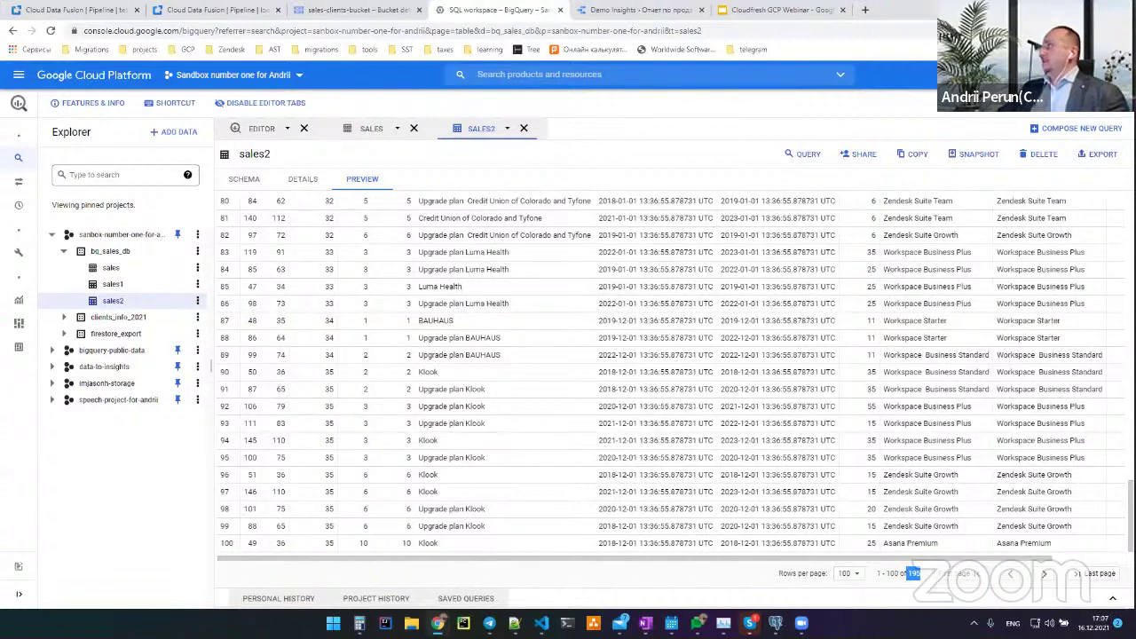
{"action": "key", "text": "alt+Tab"}
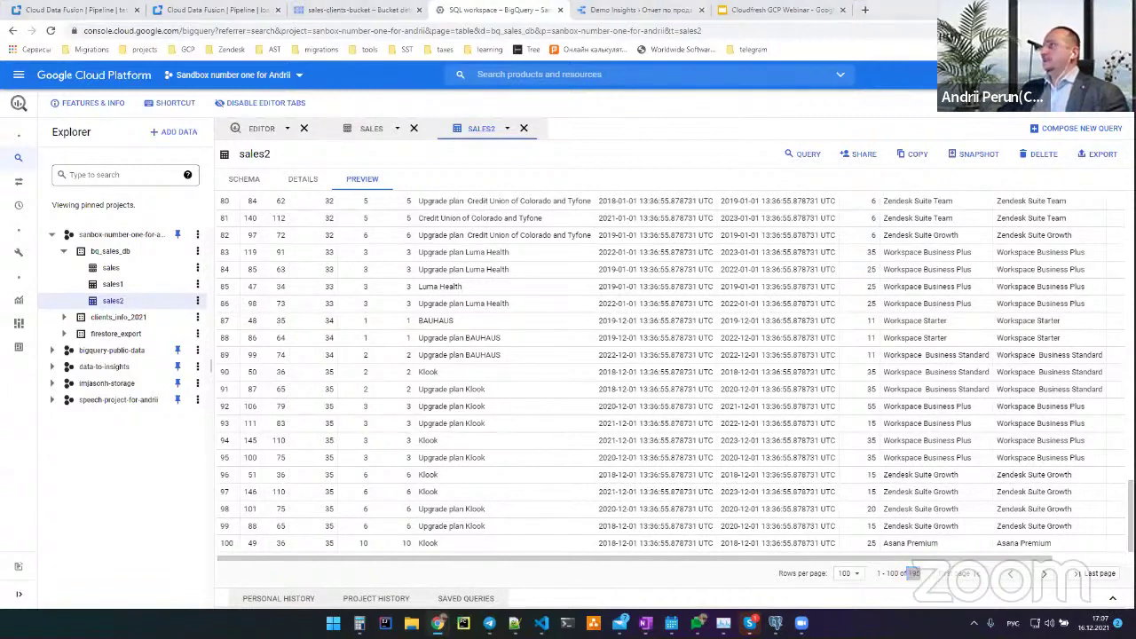